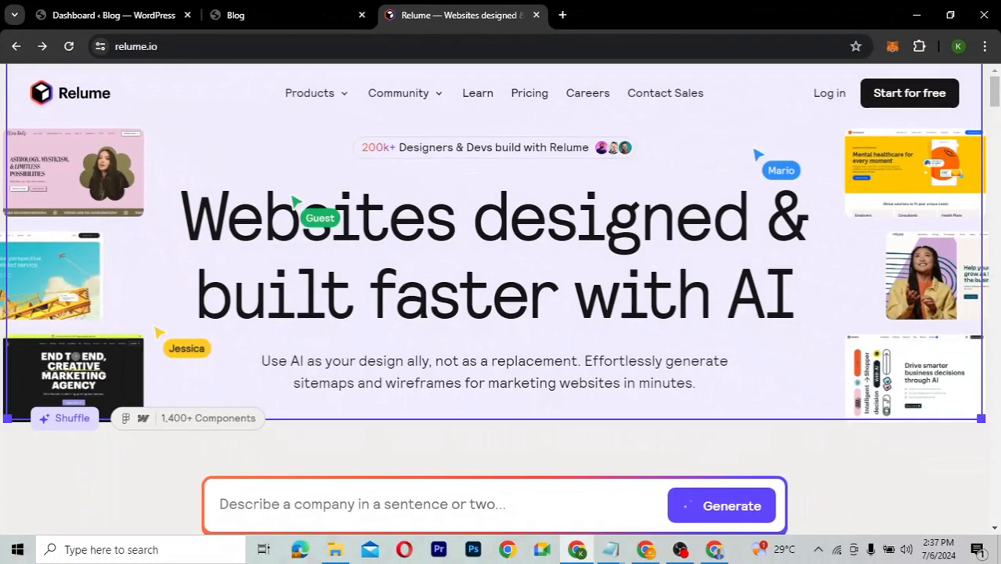
scroll(507, 337, down, 2)
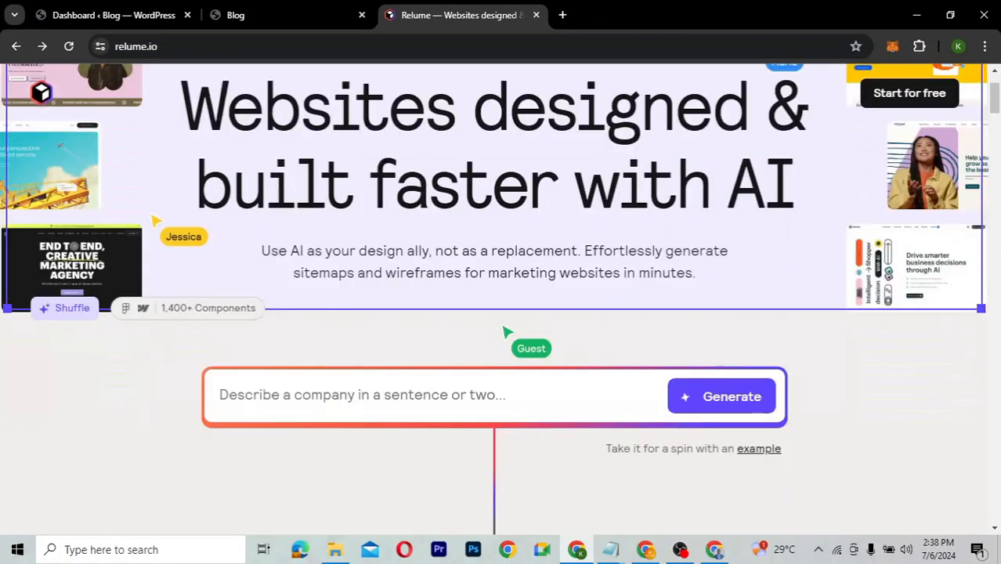
scroll(503, 329, up, 2)
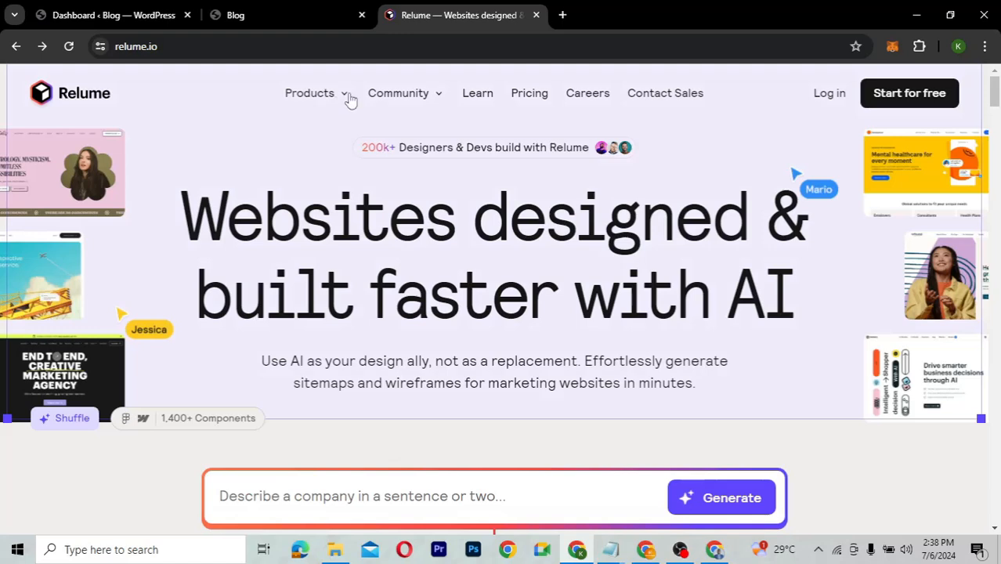
mouse_move(346, 98)
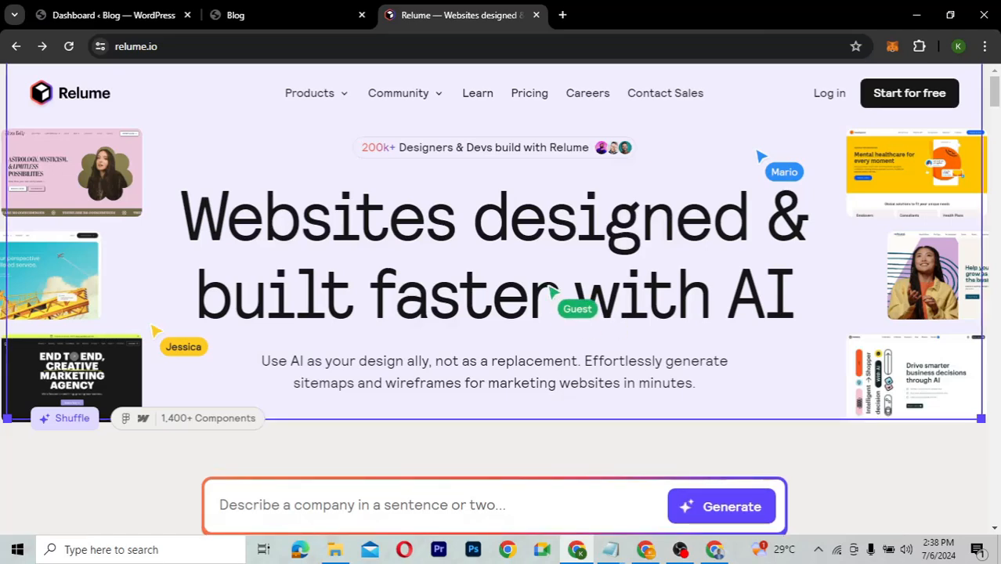
scroll(551, 288, down, 3)
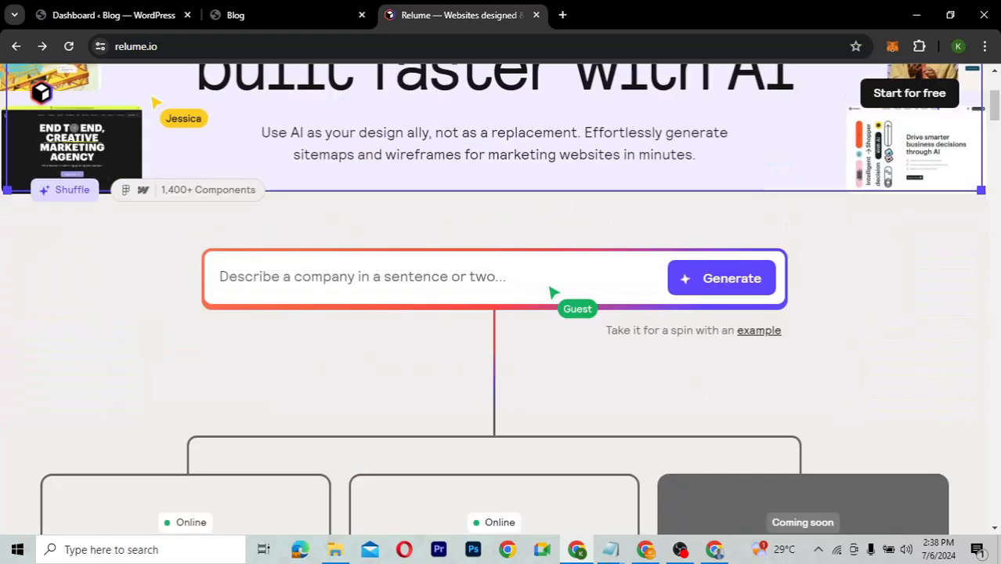
scroll(552, 292, down, 1)
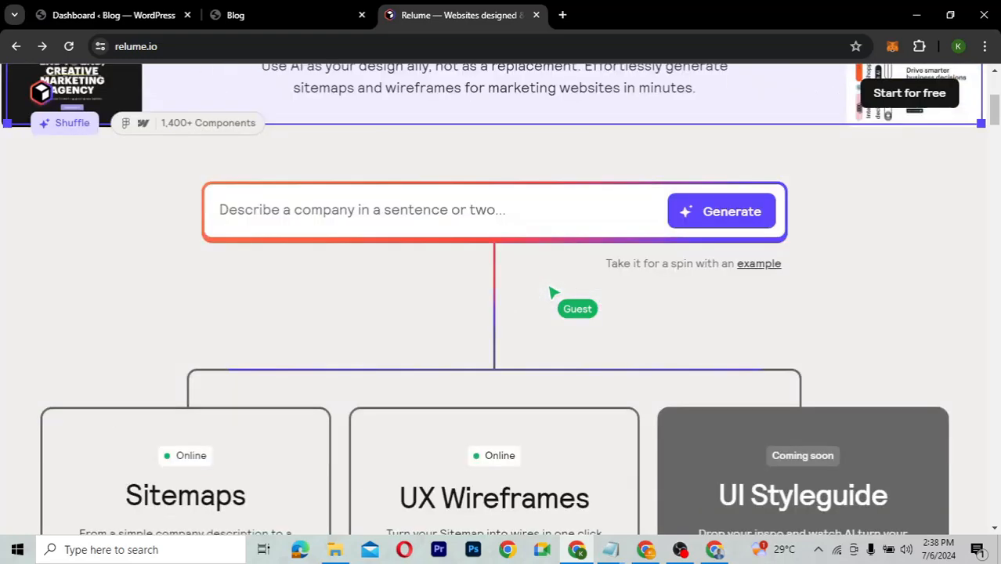
scroll(551, 292, down, 4)
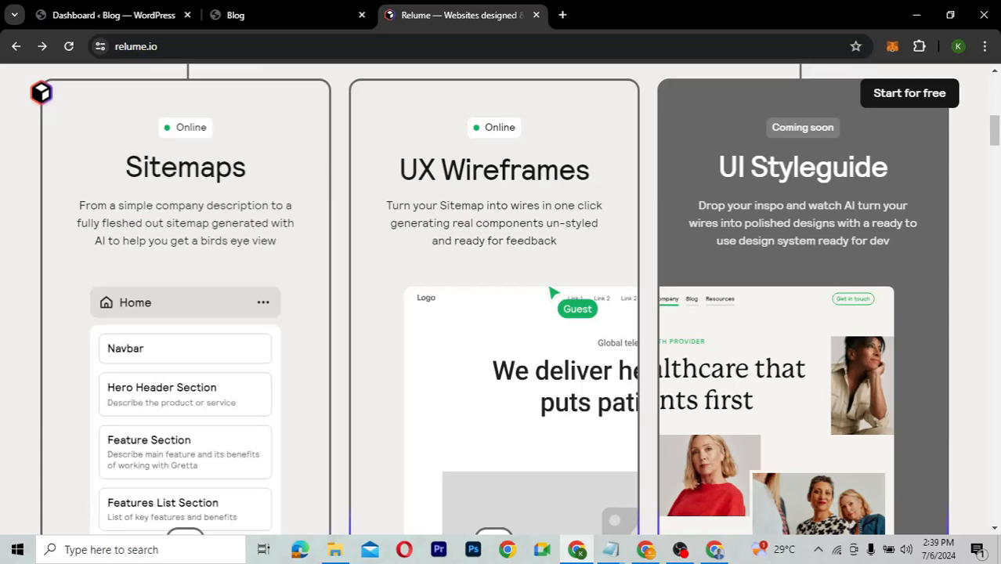
scroll(551, 292, up, 2)
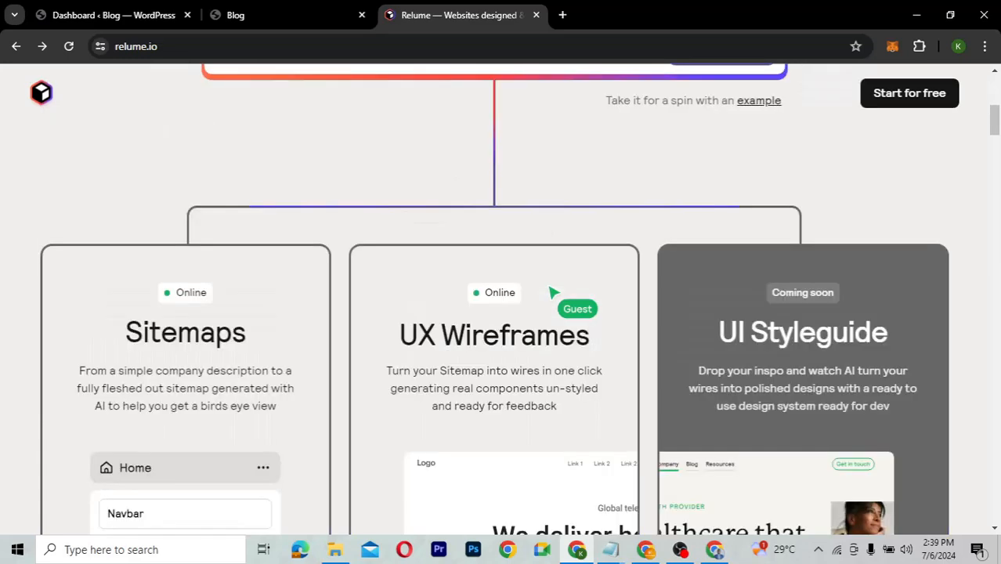
scroll(552, 292, up, 6)
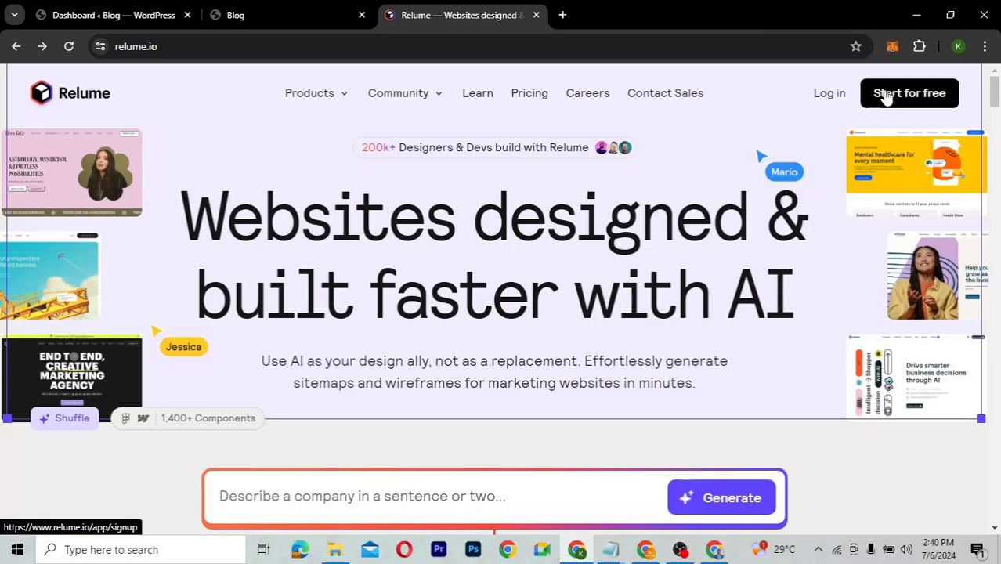
Start a free Relume sign-up and enter the user's first and last name.
click(903, 96)
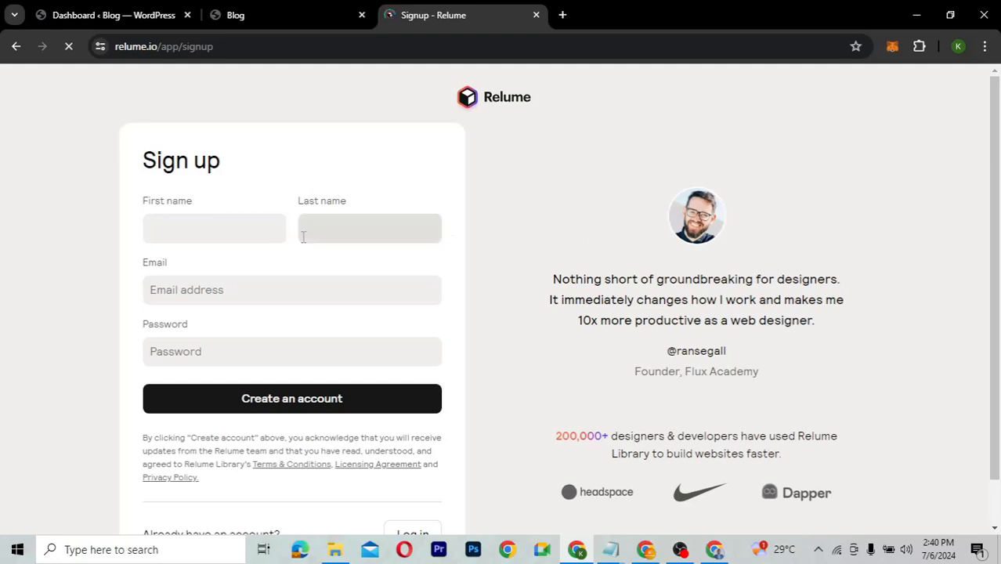
click(262, 225)
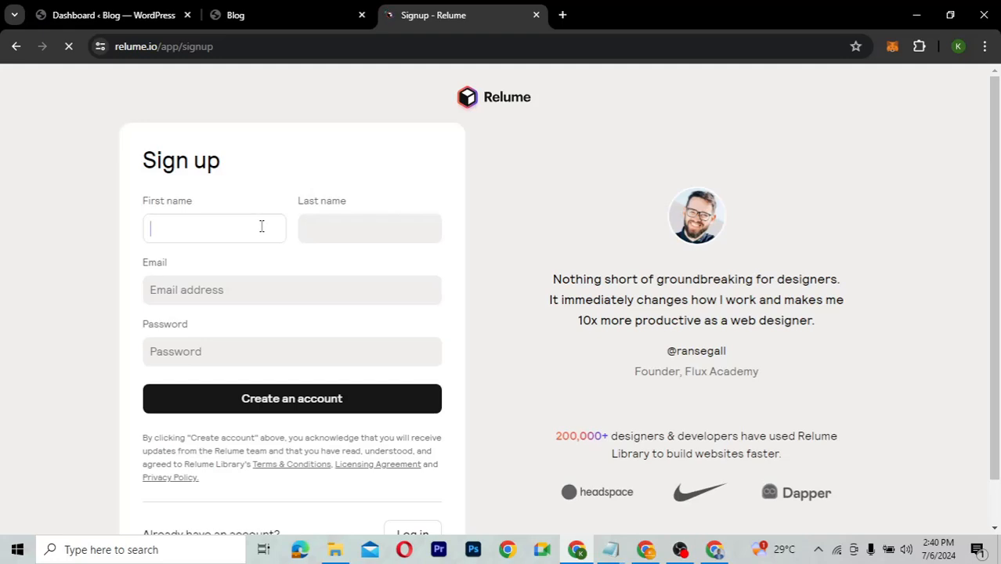
click(319, 224)
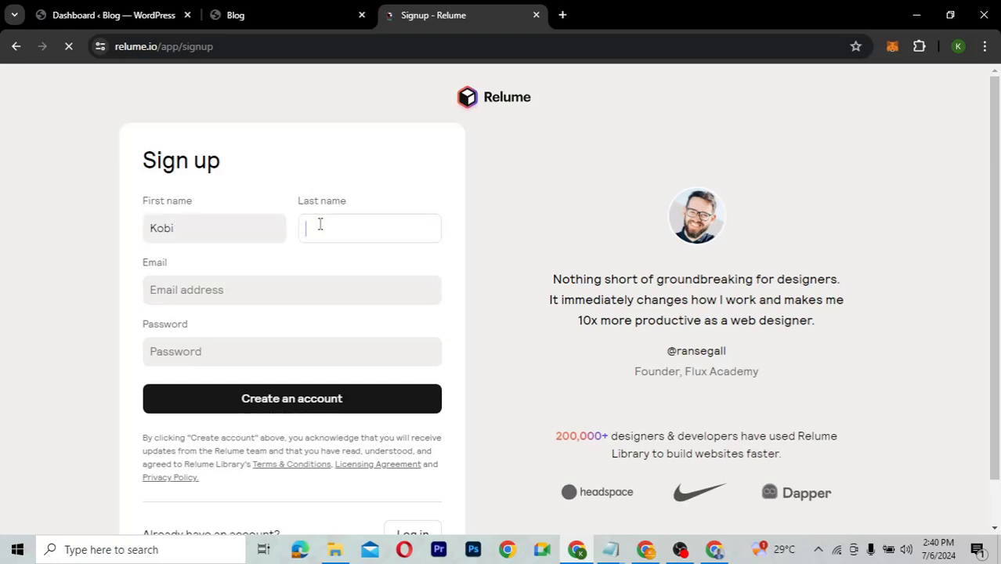
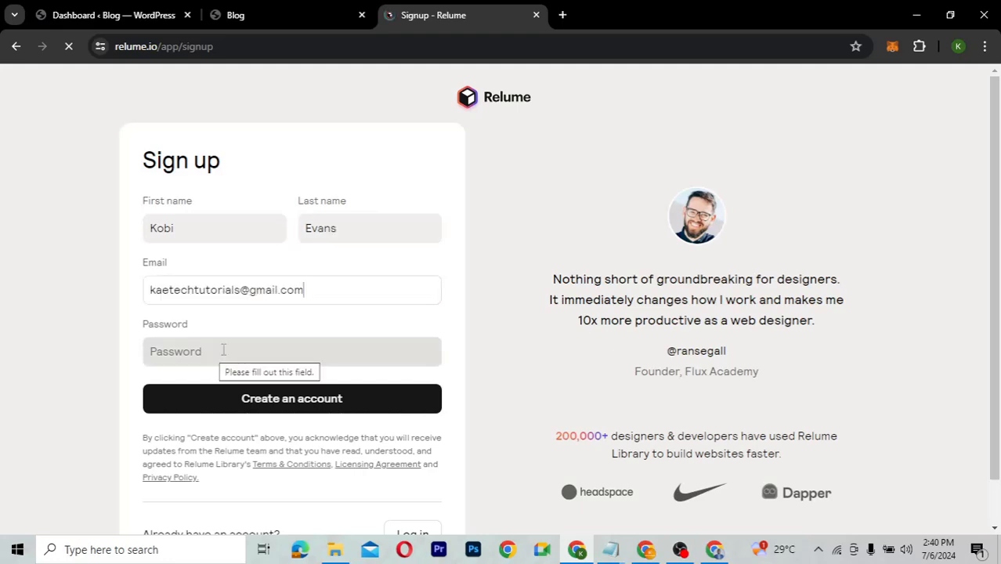
scroll(223, 350, down, 1)
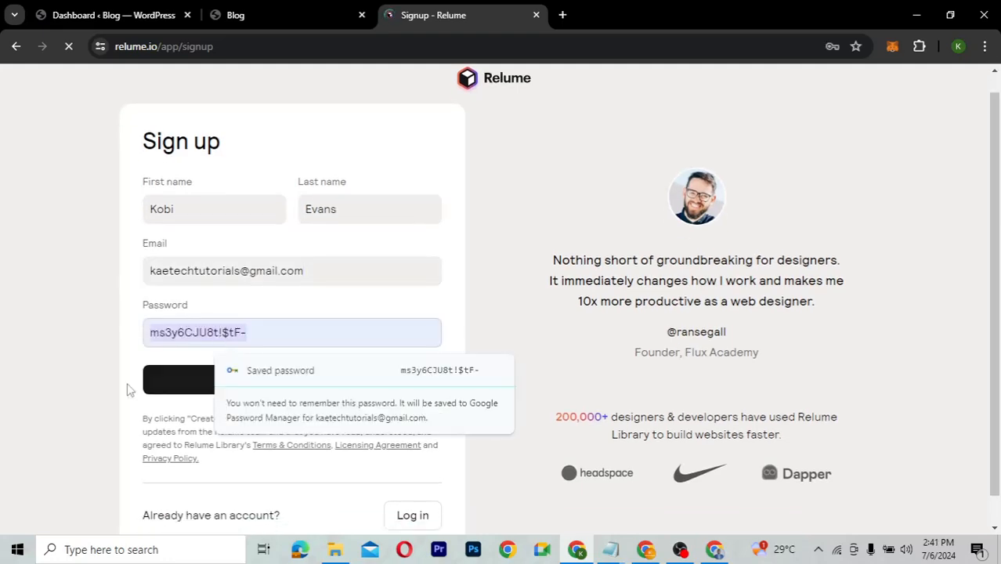
click(268, 383)
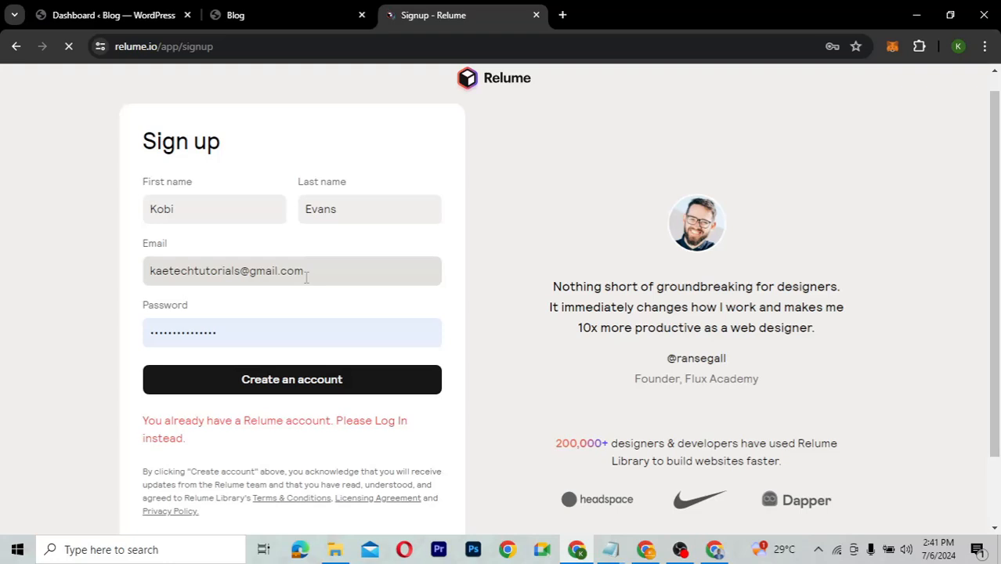
Correct the email address, submit the sign-up form, and switch to the Gmail inbox.
click(240, 270)
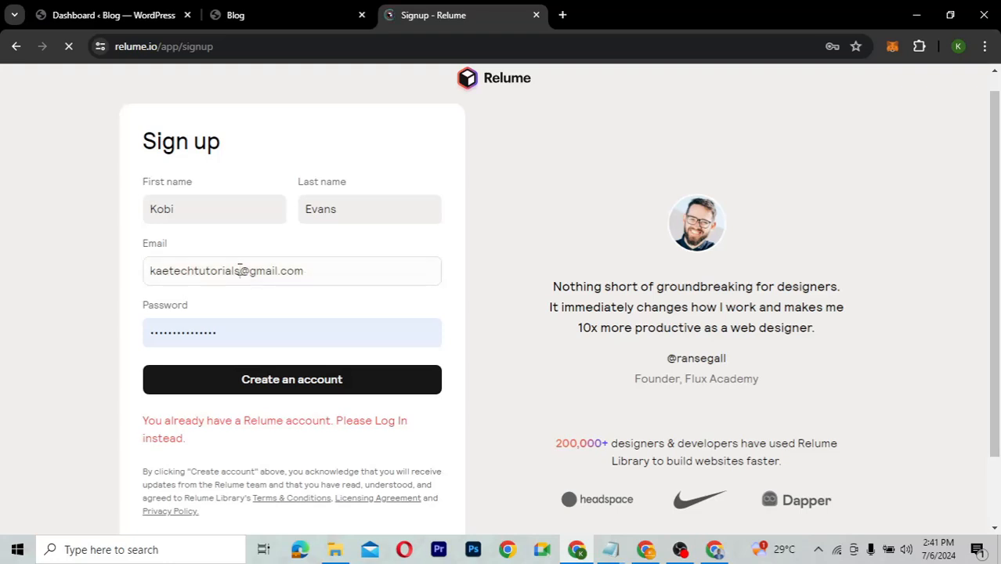
key(BackSpace)
key(BackSpace)
key(BackSpace)
key(BackSpace)
key(BackSpace)
key(BackSpace)
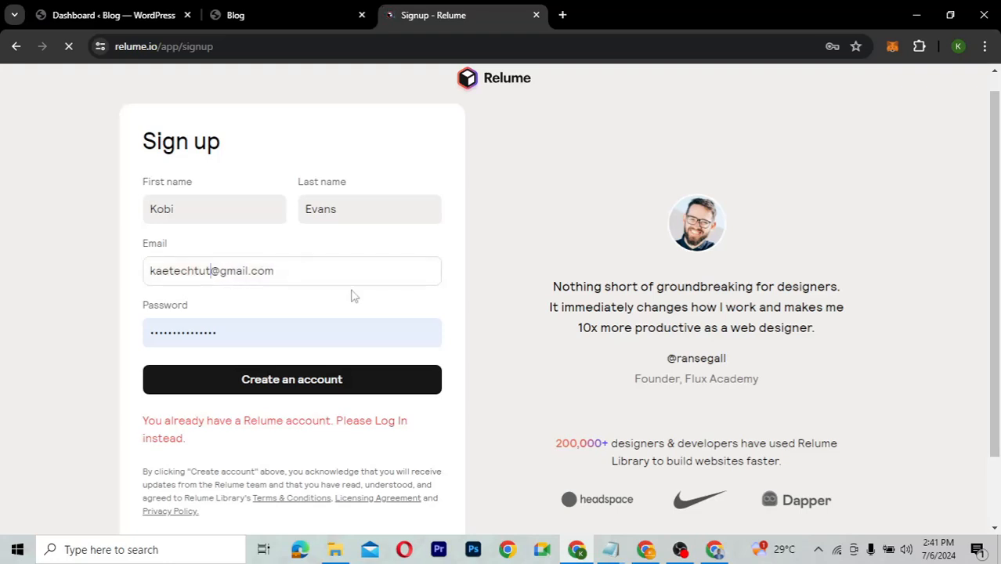
key(BackSpace)
key(BackSpace)
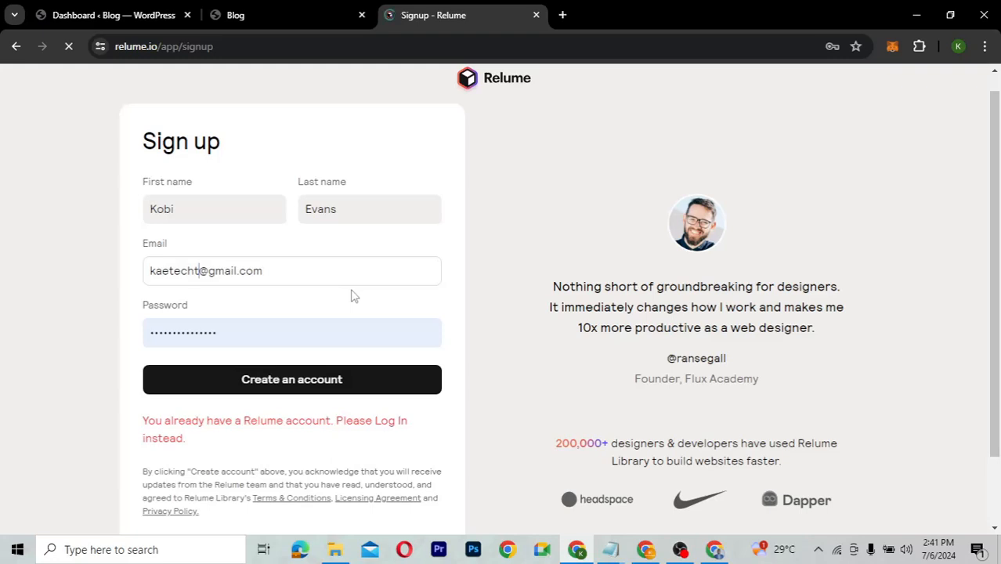
key(BackSpace)
text(dig)
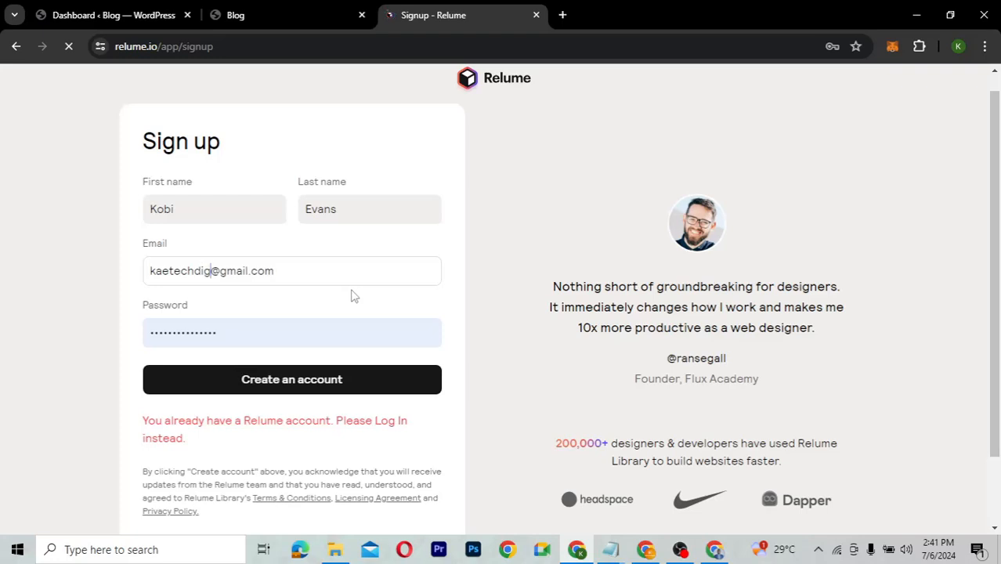
text(italcom)
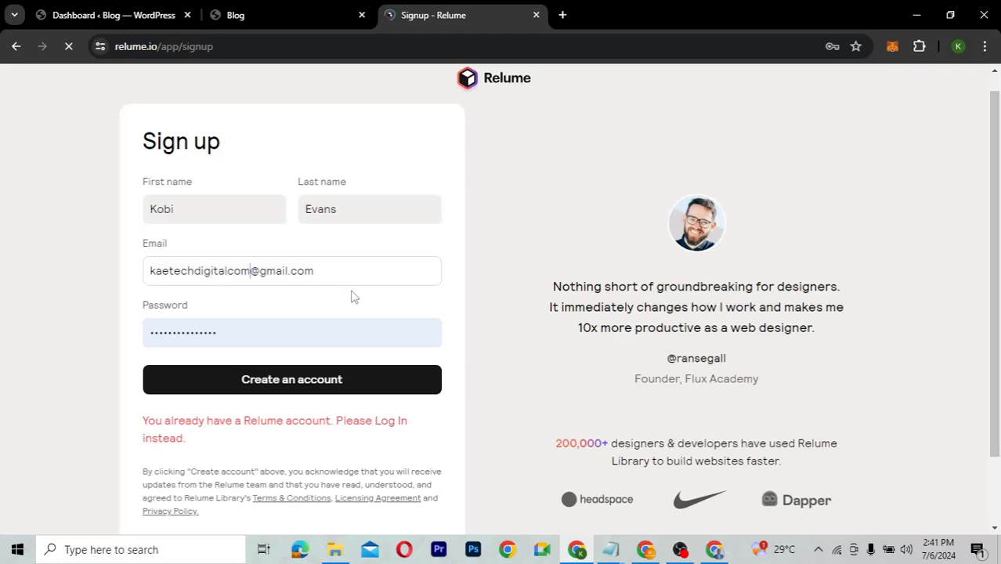
key(Return)
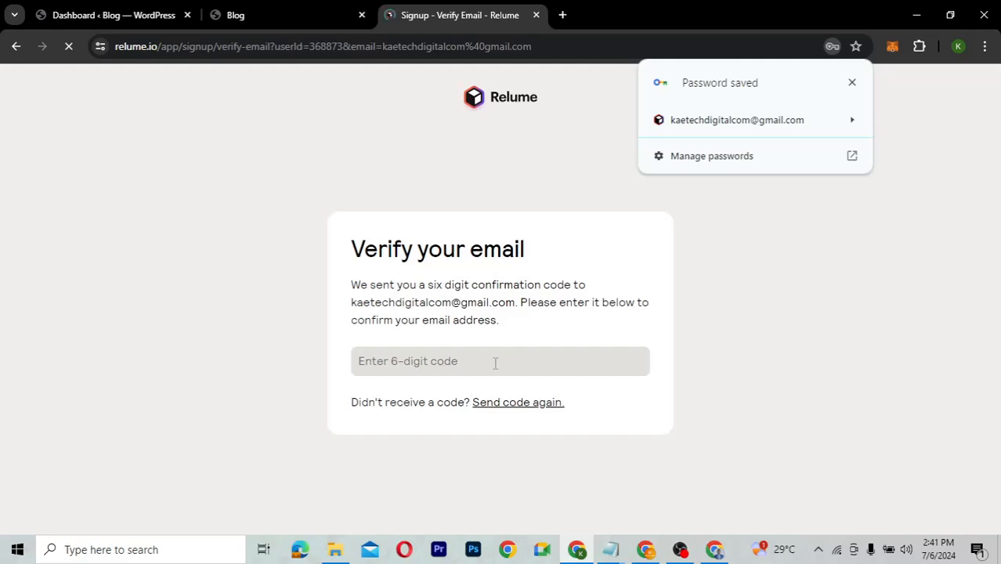
click(852, 82)
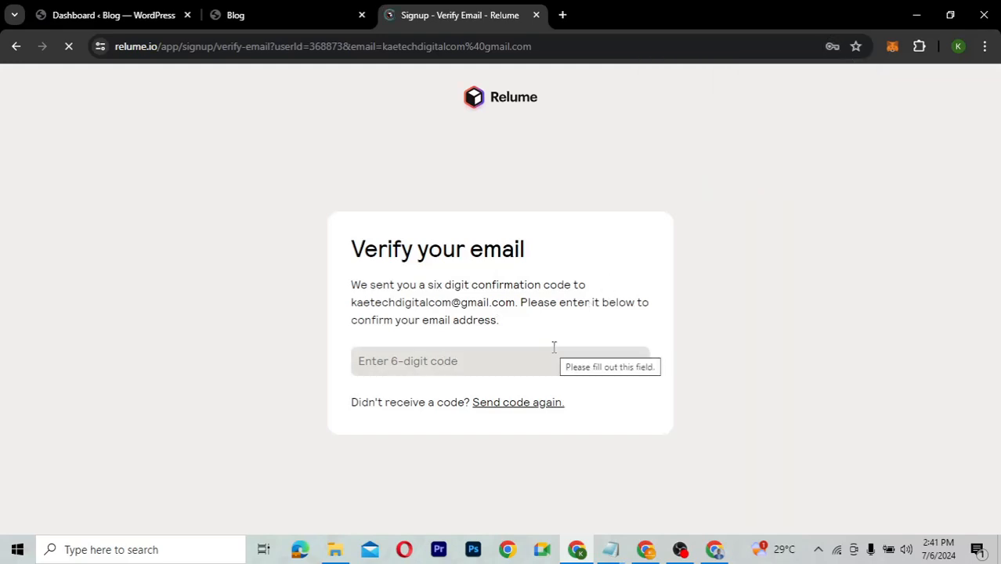
key(alt+Tab)
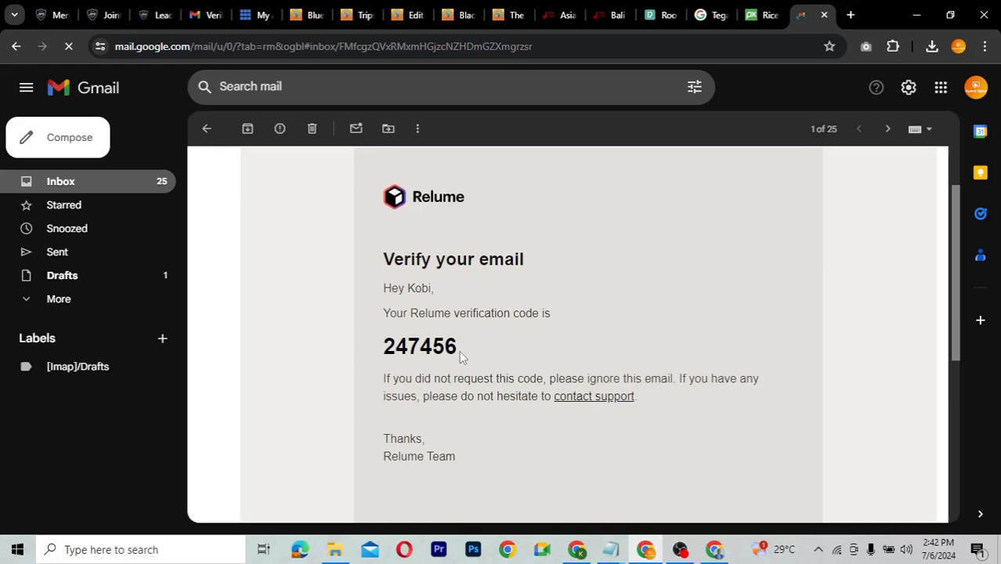
Copy the six-digit verification code from the email and return to Relume's verify page.
drag(461, 355, 385, 335)
key(ctrl+c)
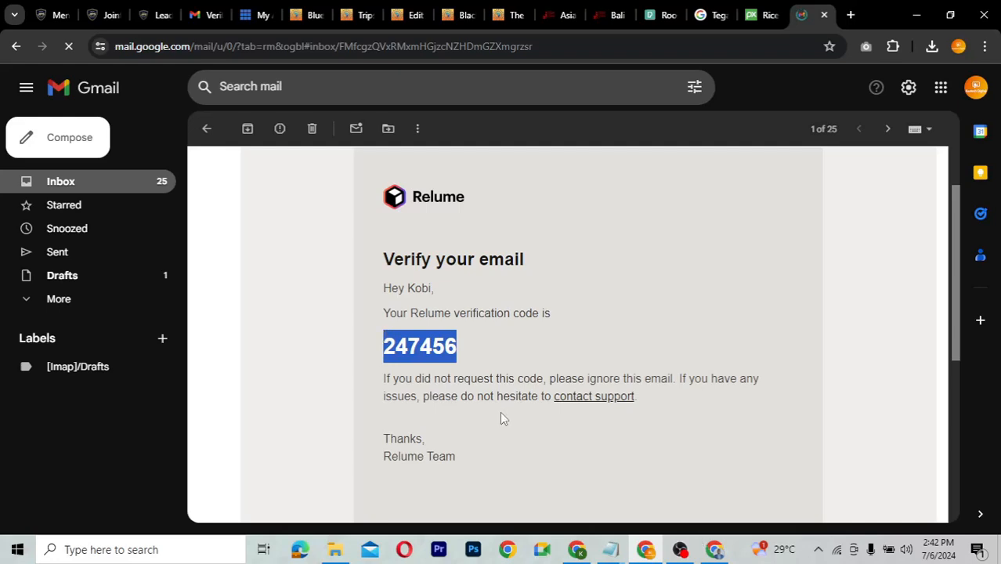
key(alt+Tab)
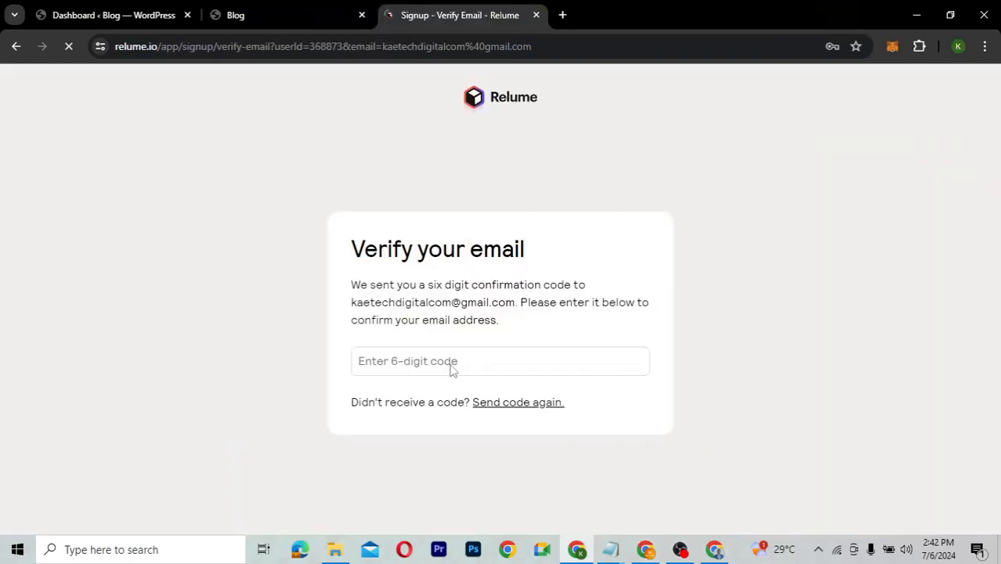
Paste the verification code, then scroll through the pricing plans.
key(ctrl+v)
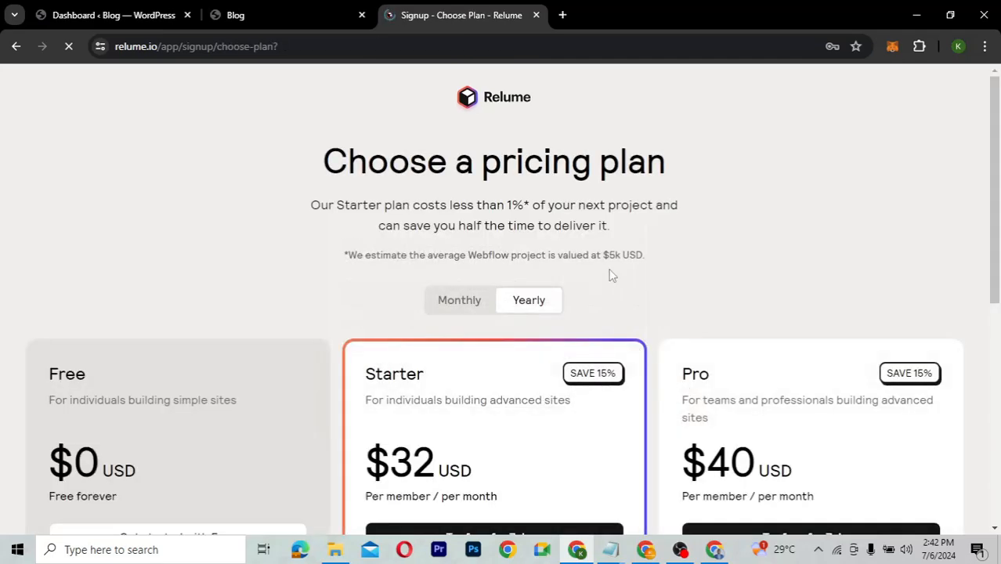
scroll(626, 248, down, 2)
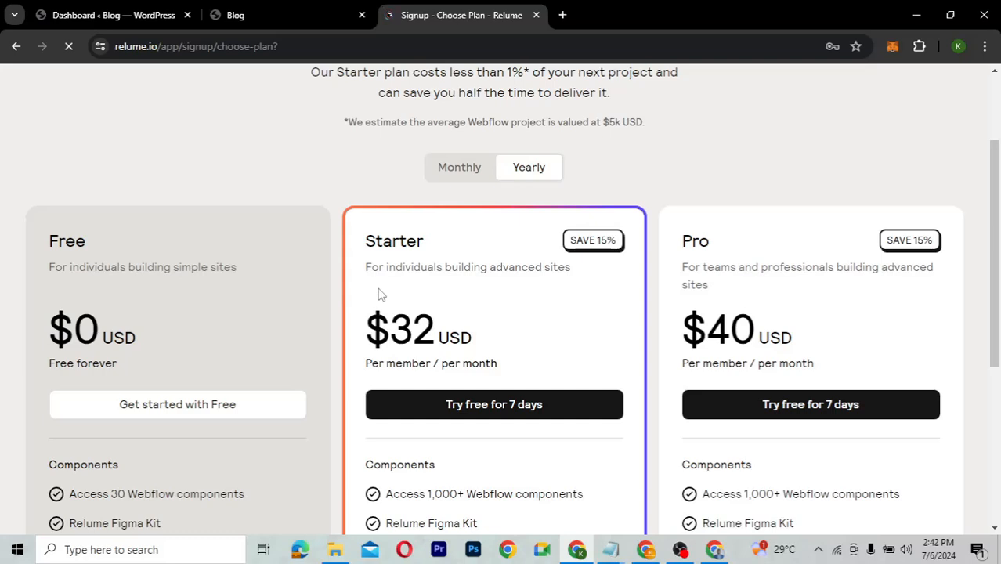
scroll(378, 294, down, 1)
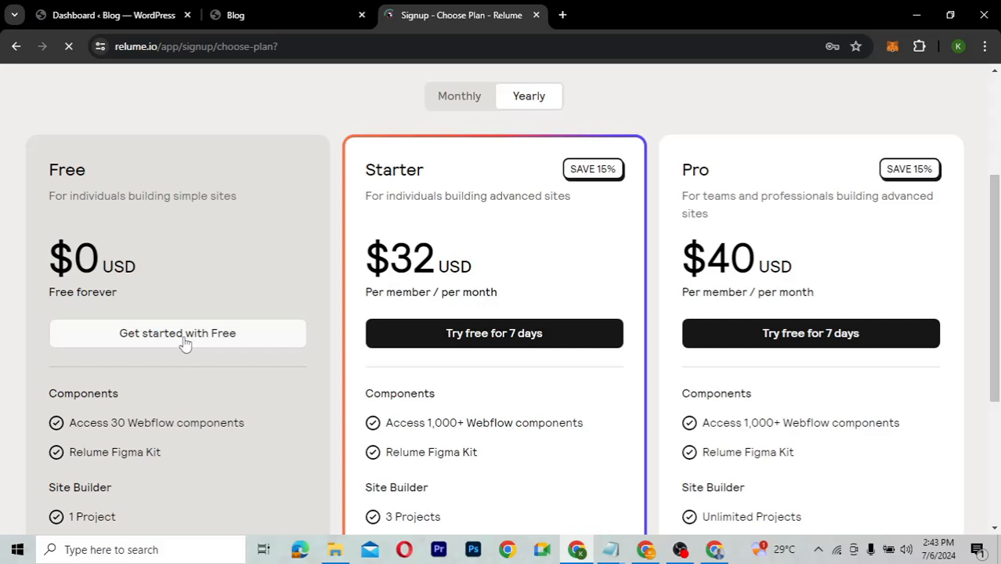
scroll(184, 343, down, 1)
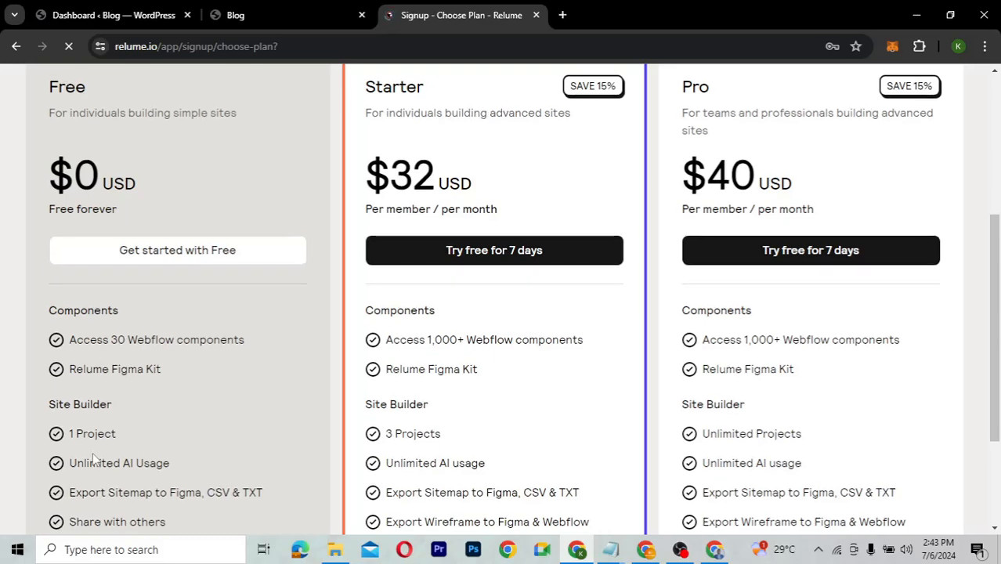
scroll(93, 452, down, 1)
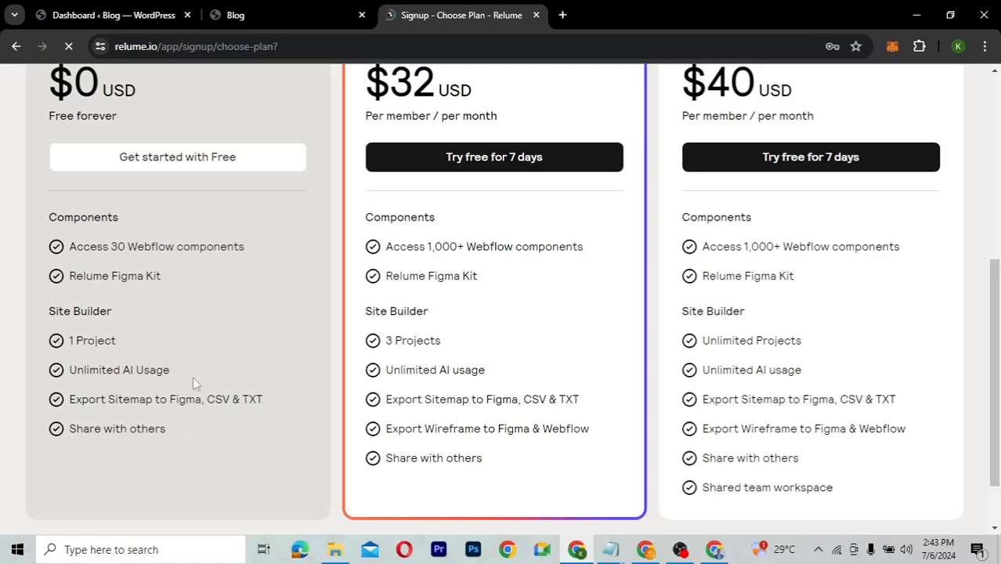
scroll(193, 345, up, 3)
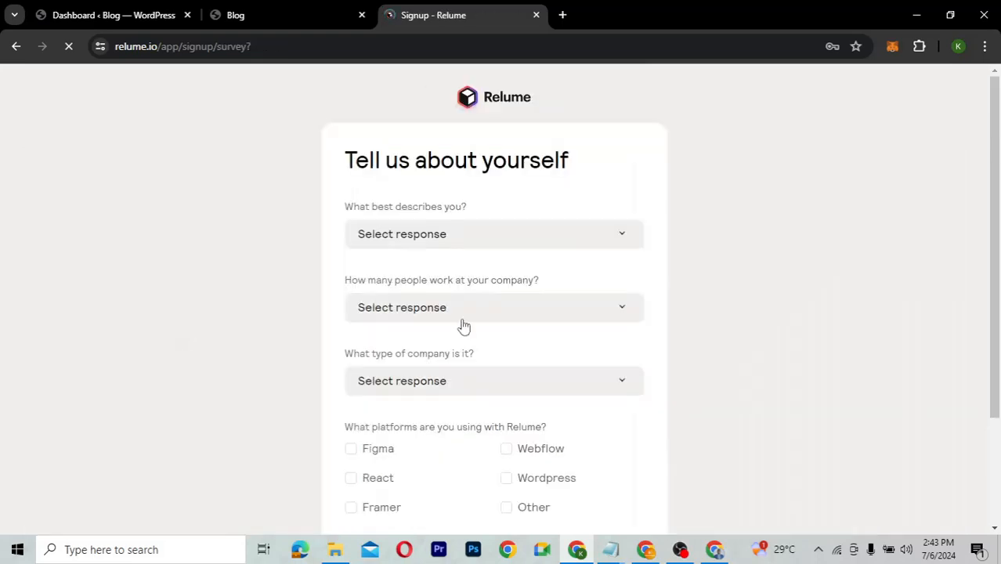
Answer the survey as a Designer, company size Only Me, company type Small Business.
scroll(713, 385, down, 3)
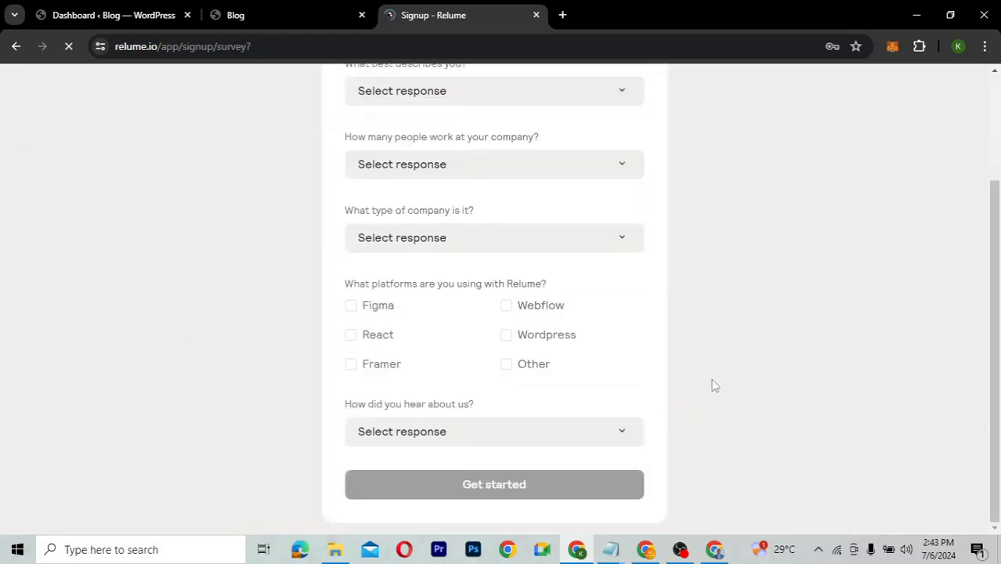
scroll(713, 385, up, 3)
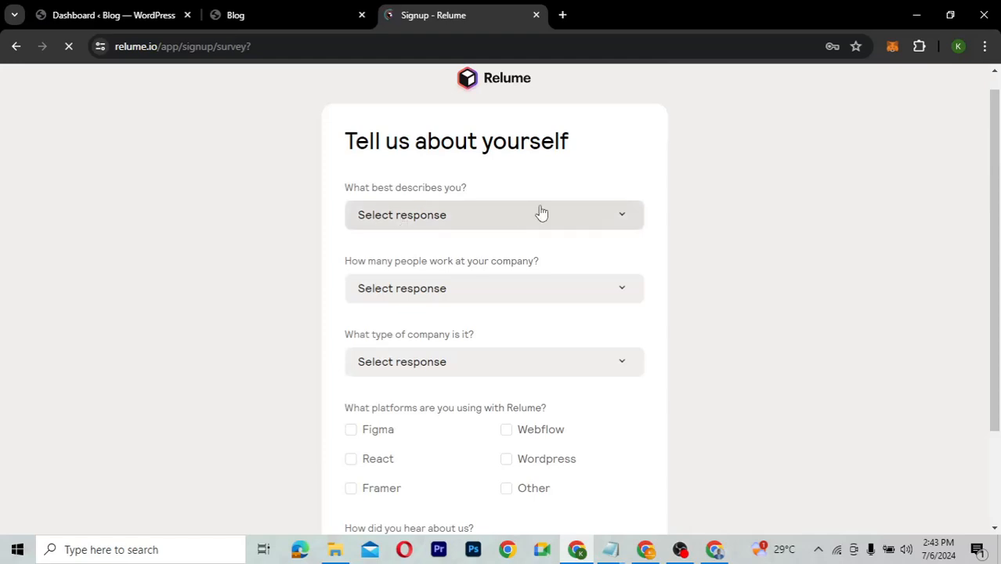
click(472, 210)
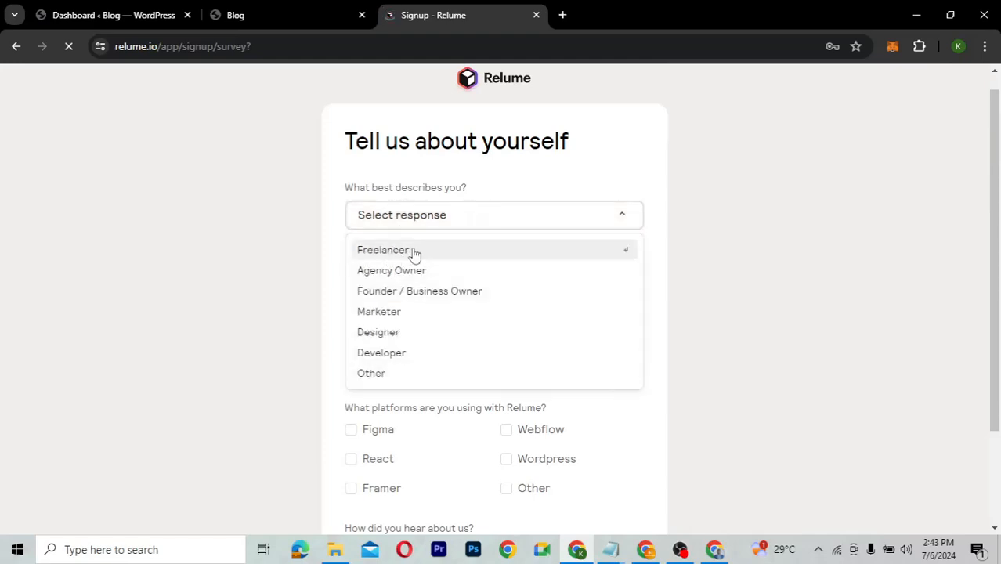
click(384, 339)
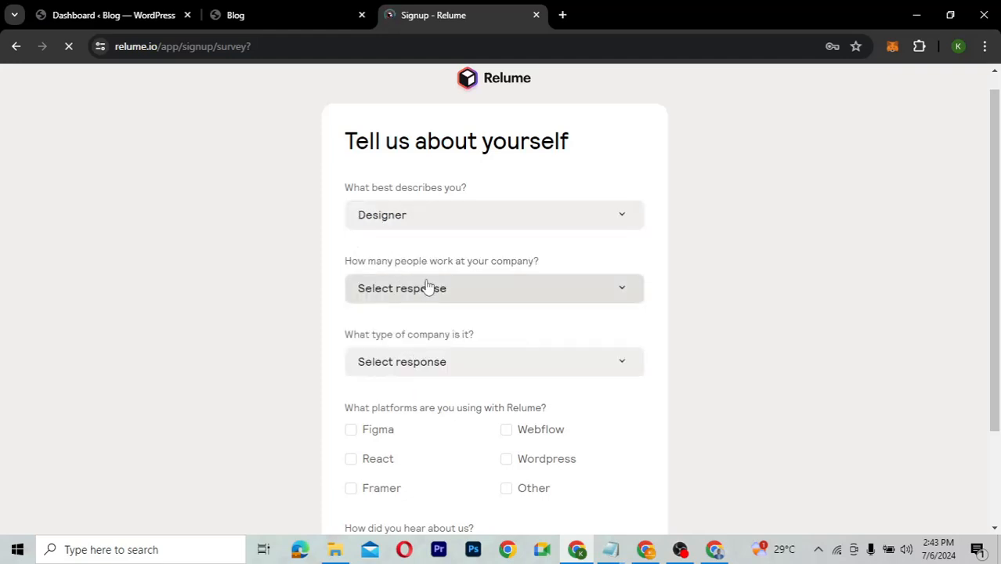
click(495, 290)
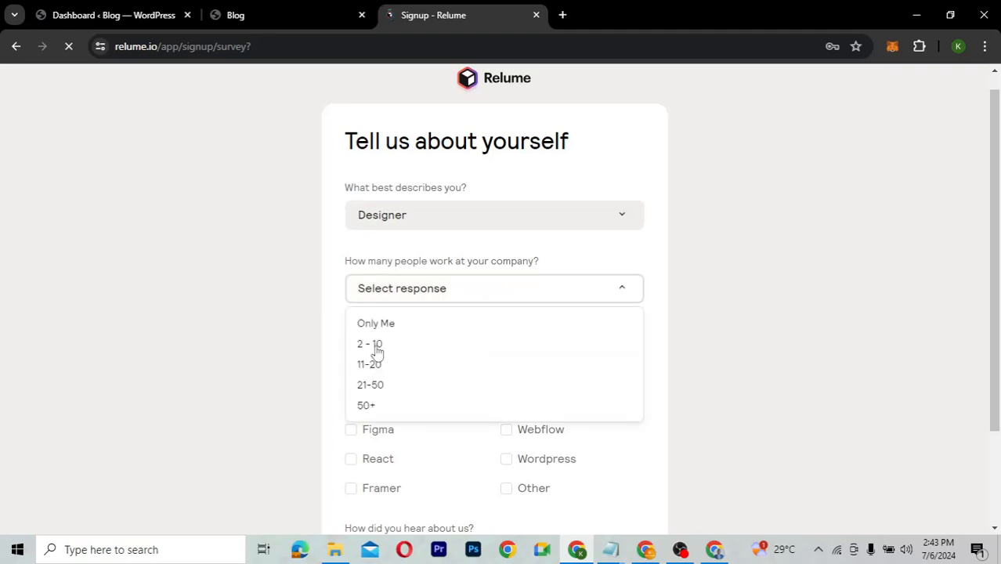
key(Up)
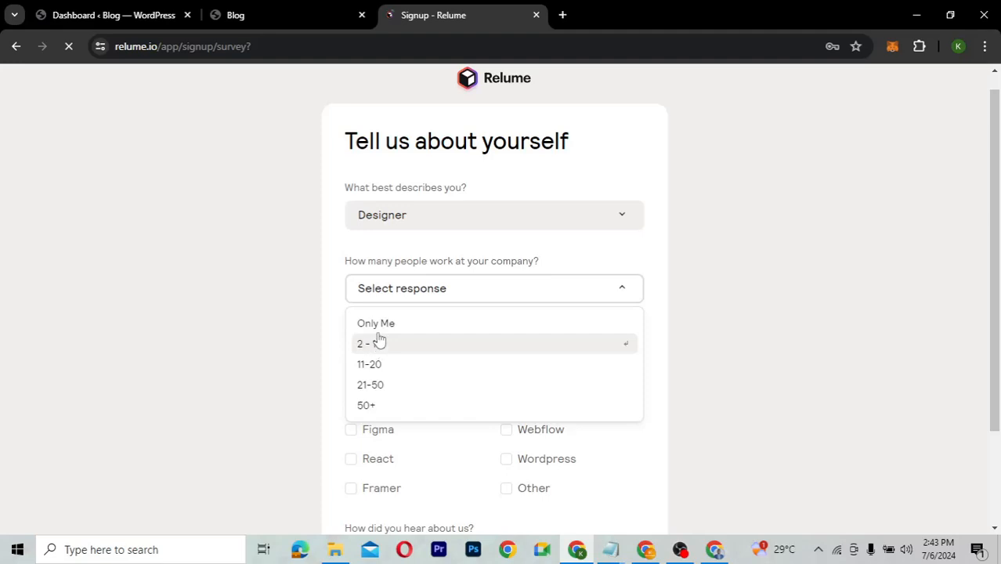
click(381, 329)
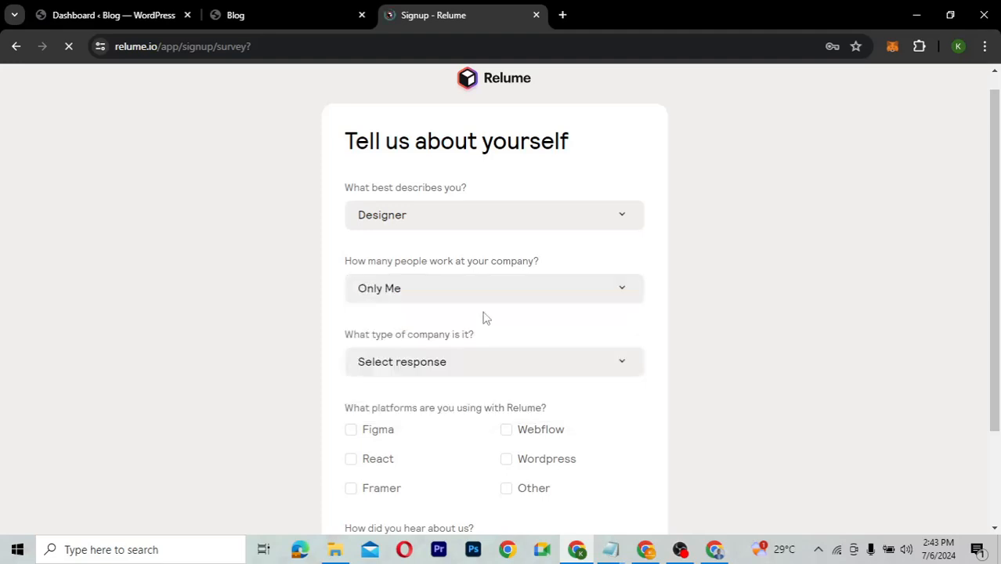
scroll(550, 326, down, 2)
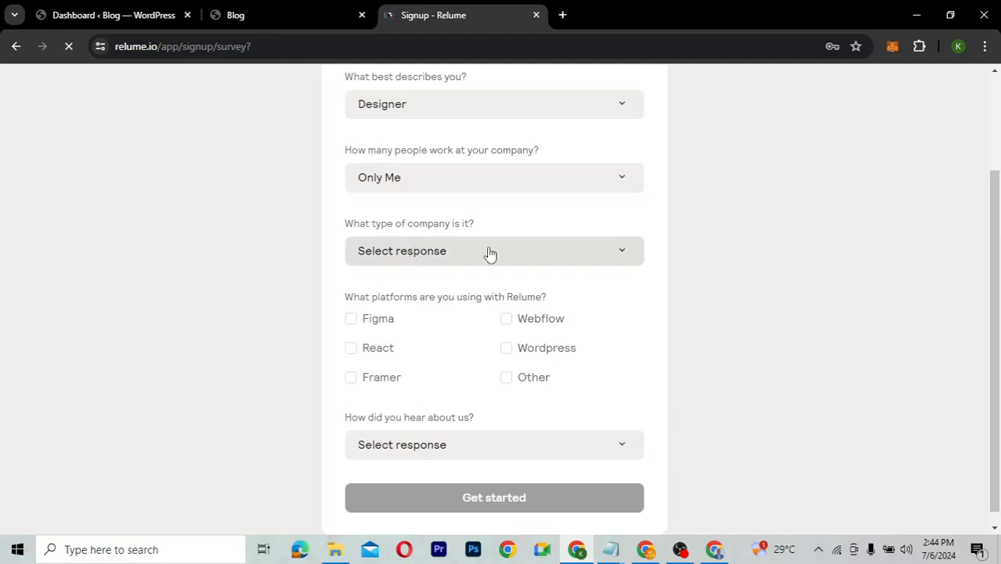
click(495, 252)
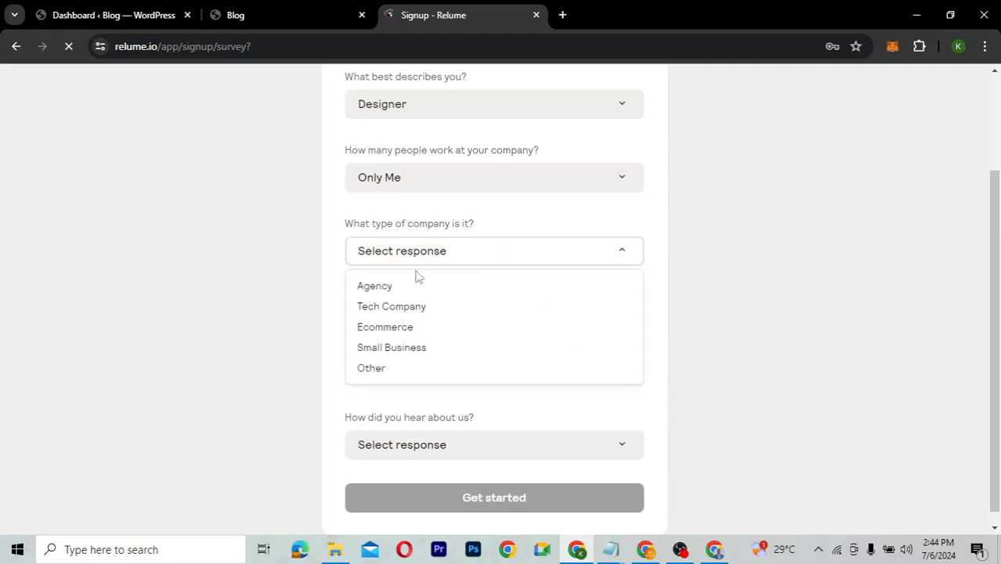
click(393, 354)
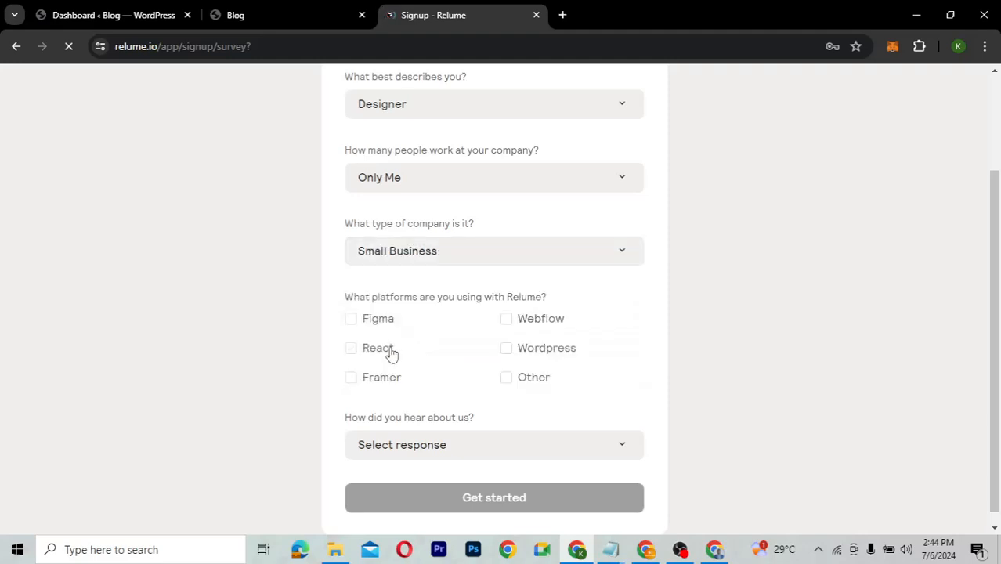
Tick Figma and Wordpress, choose Youtube as the referral source, and submit the survey.
scroll(500, 358, down, 1)
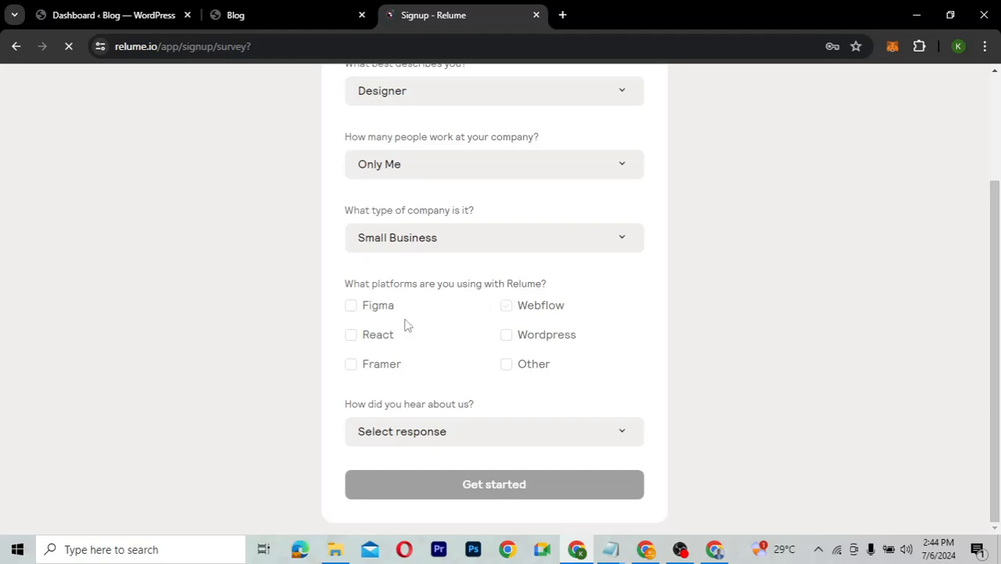
click(352, 307)
click(507, 337)
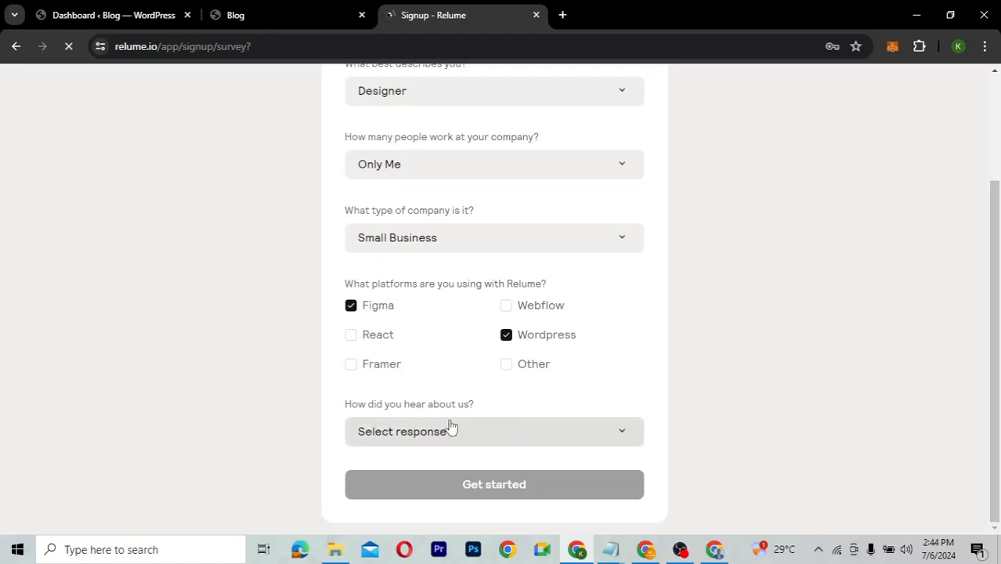
click(514, 433)
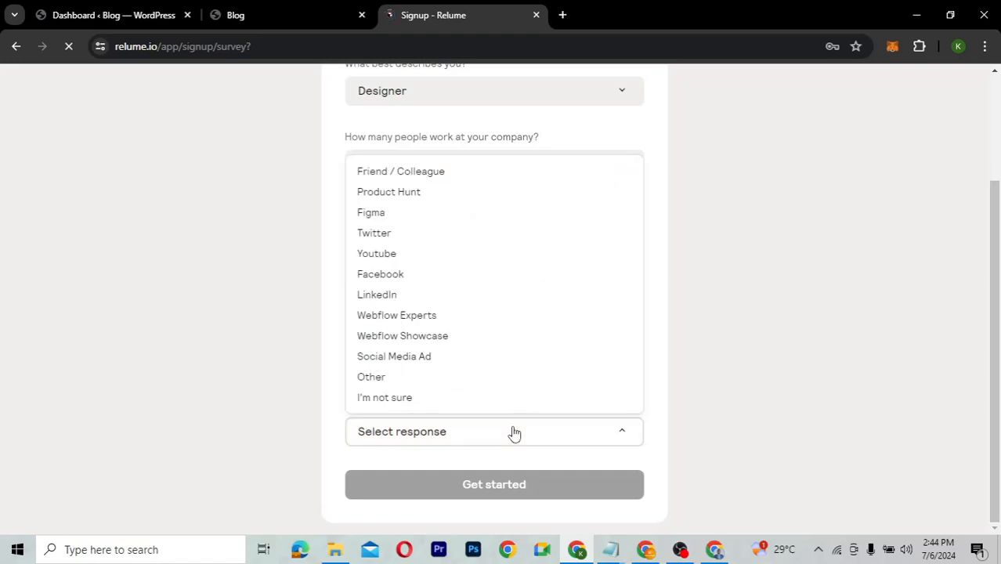
click(403, 254)
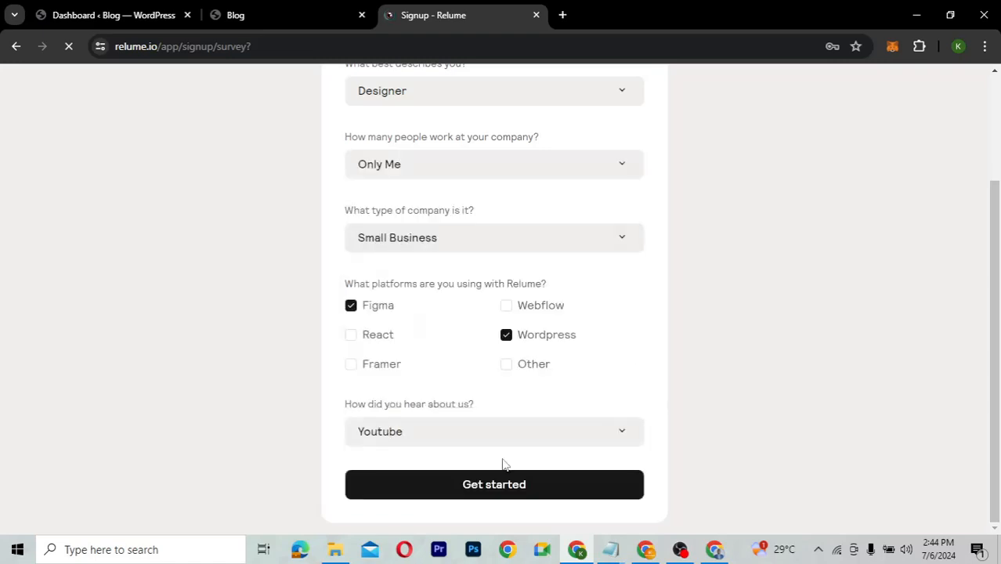
click(490, 489)
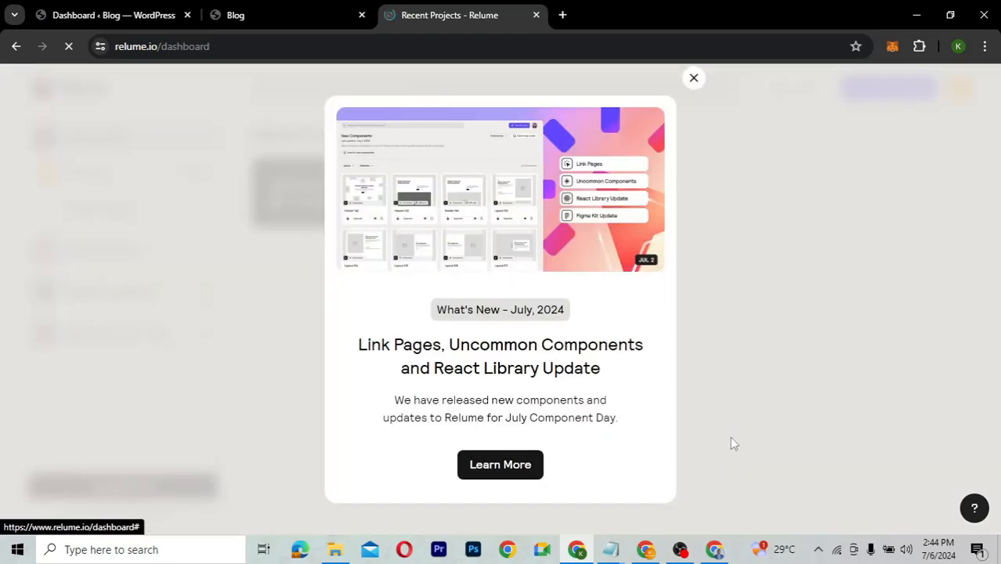
Dismiss the July What's New announcement and switch to the Blog tab.
click(694, 80)
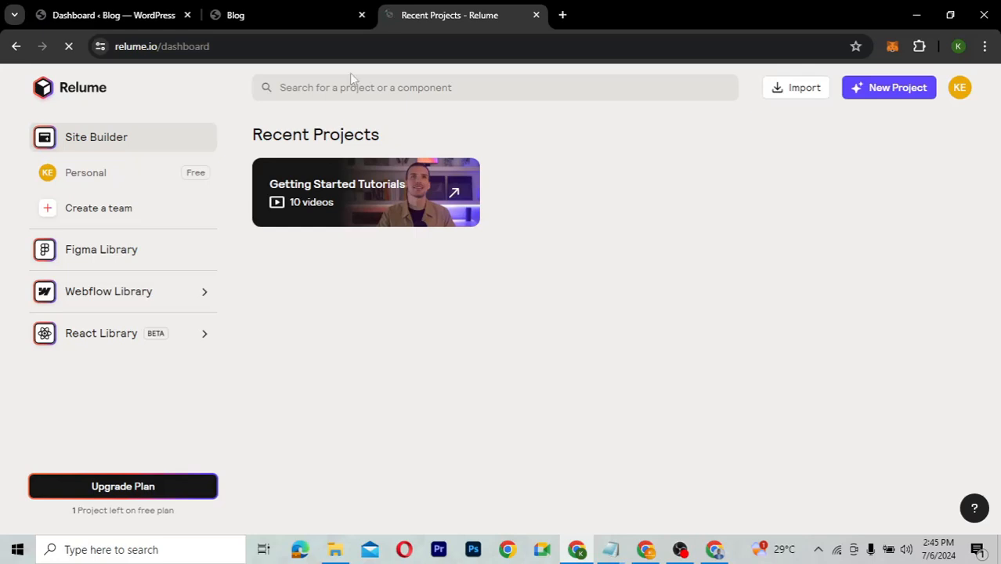
click(288, 16)
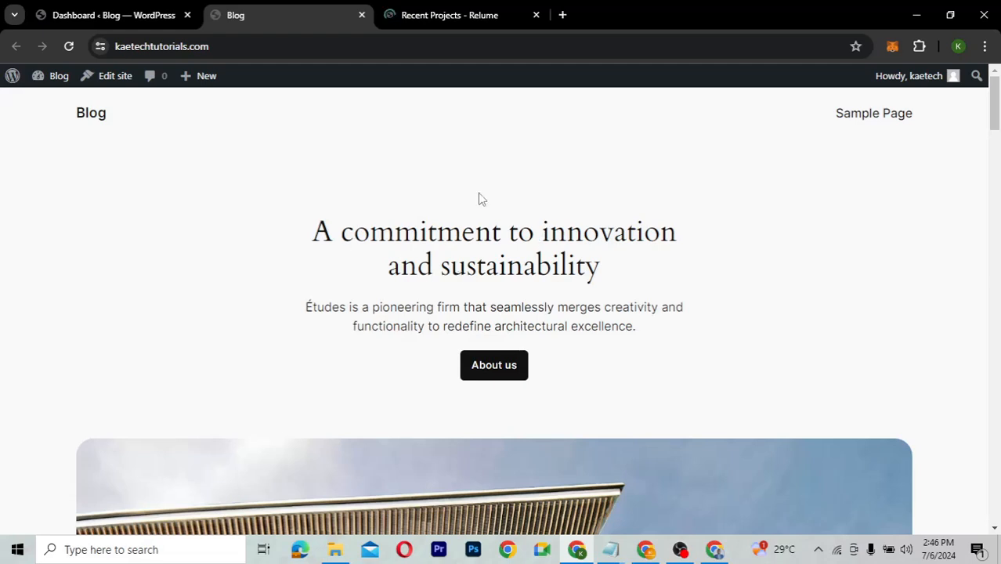
Back on the Relume dashboard, create a new project and start building in the Site Builder.
click(430, 17)
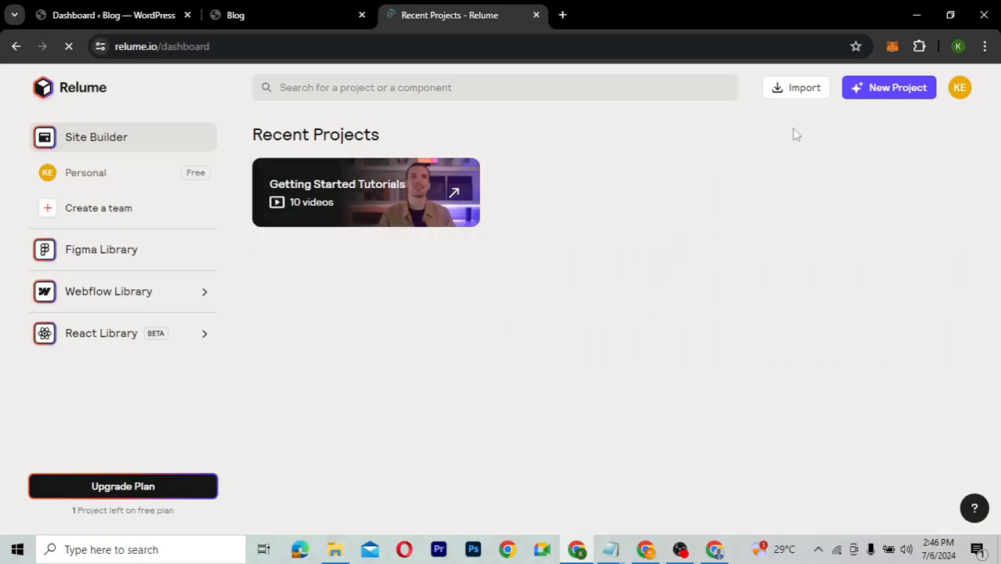
click(888, 90)
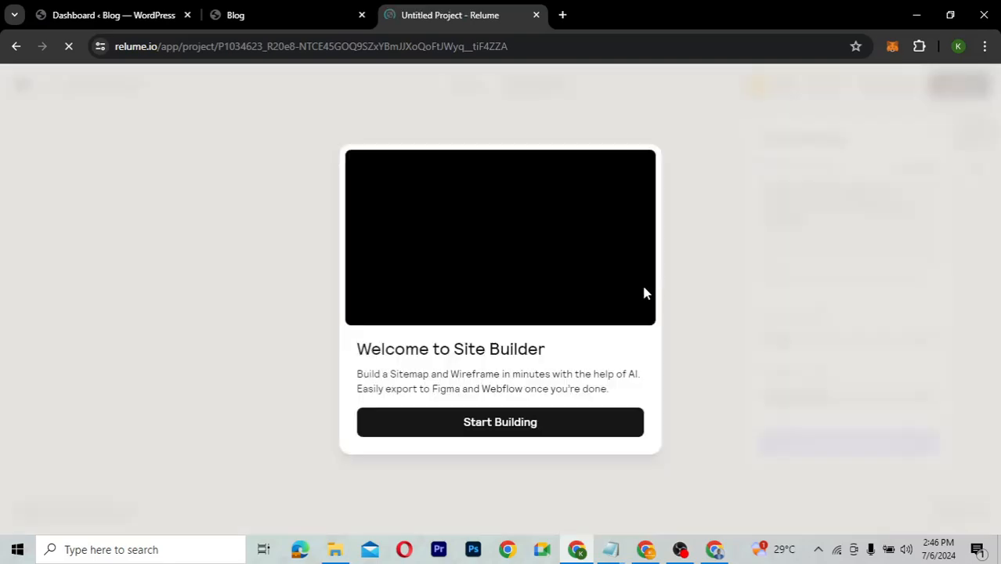
click(496, 423)
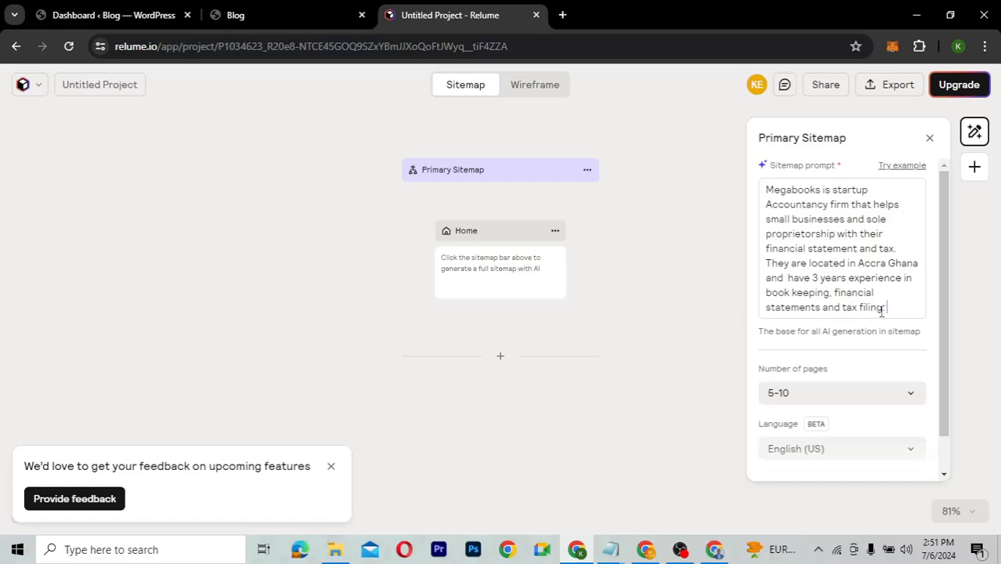
Set the sitemap's number of pages to 1–5.
click(836, 390)
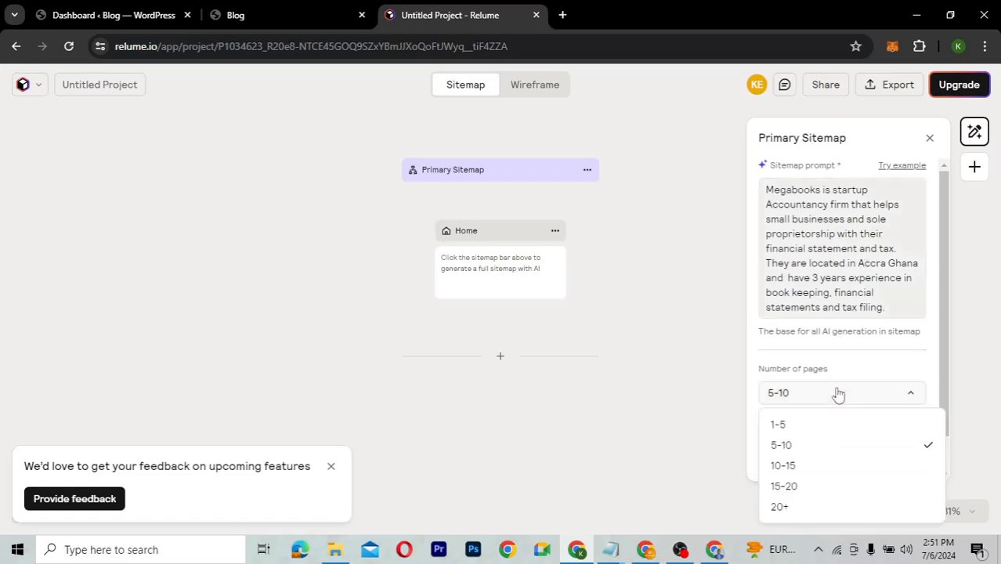
click(803, 428)
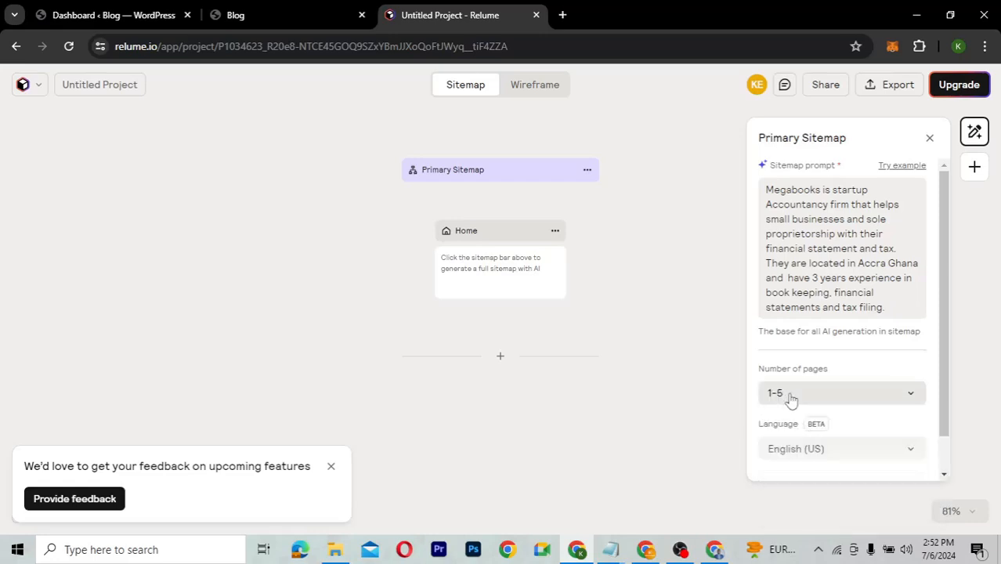
scroll(851, 421, down, 1)
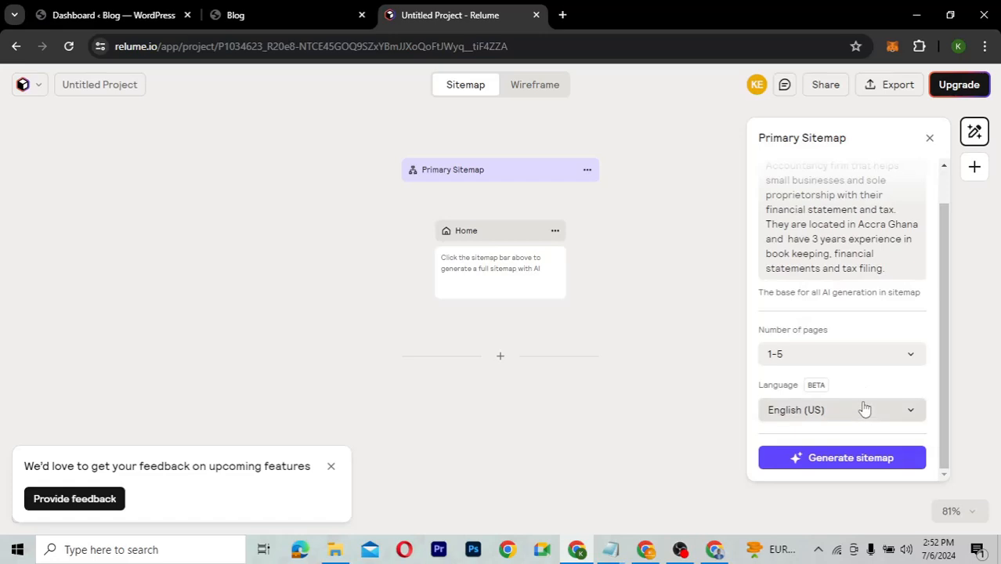
click(840, 458)
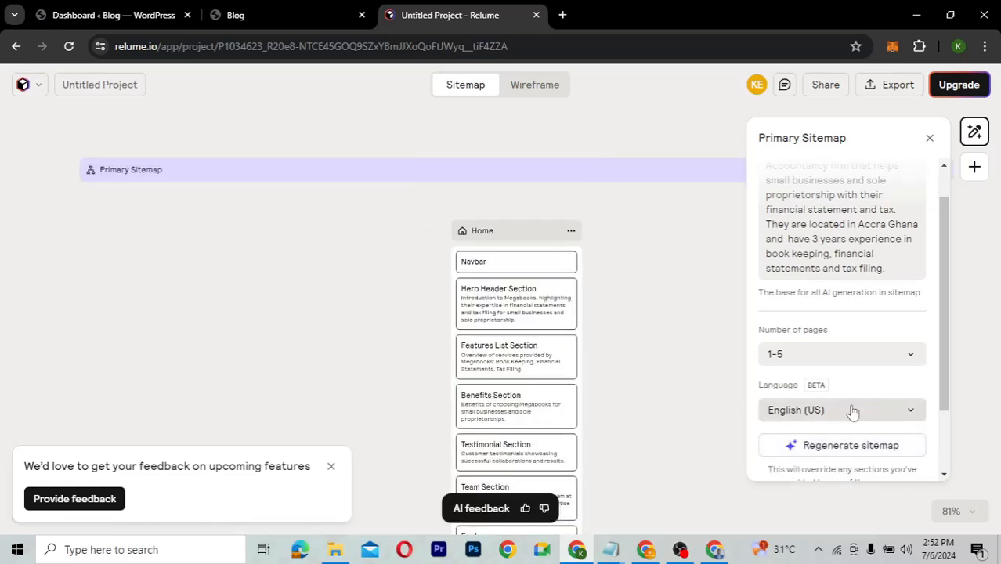
scroll(612, 371, down, 6)
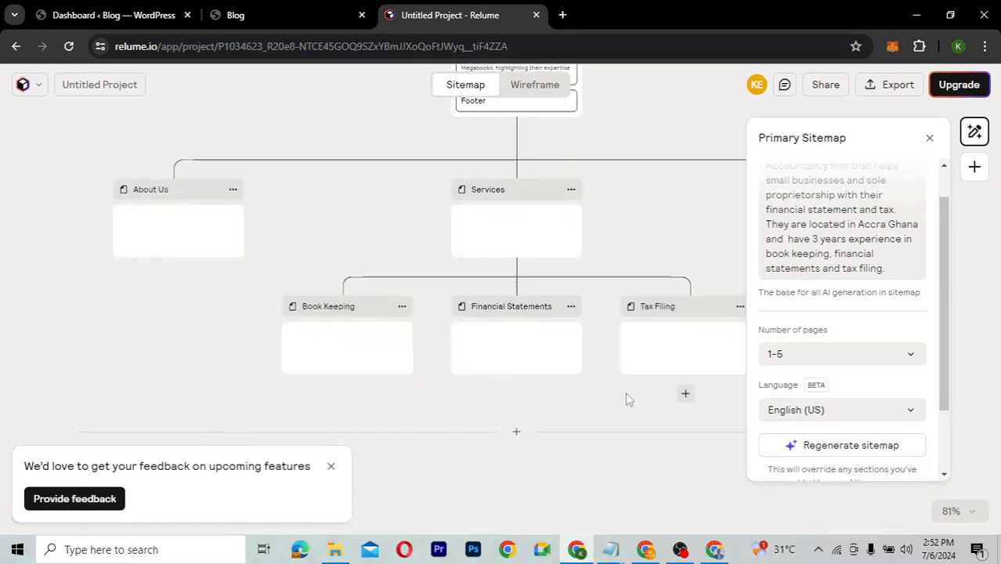
scroll(627, 399, down, 3)
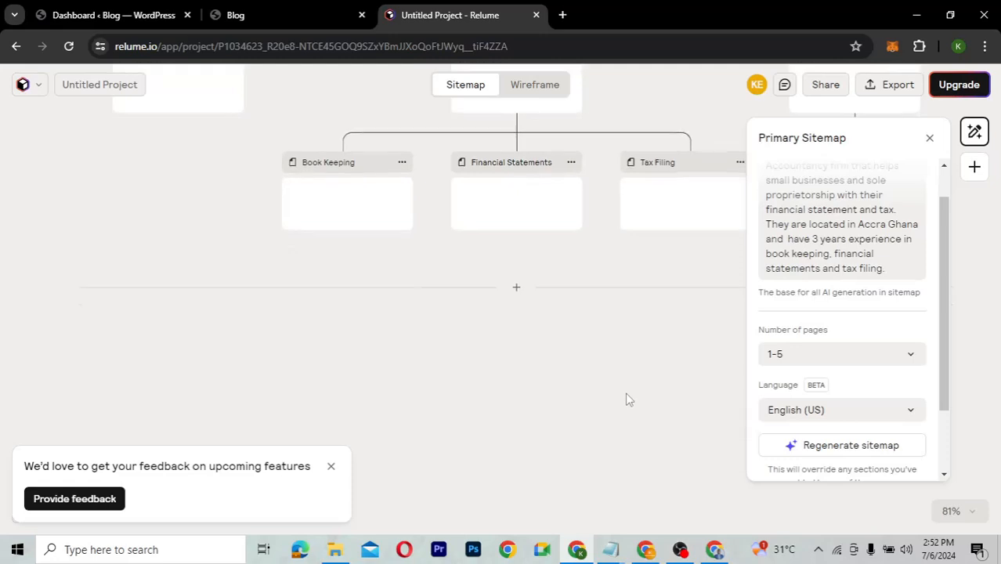
scroll(627, 399, up, 3)
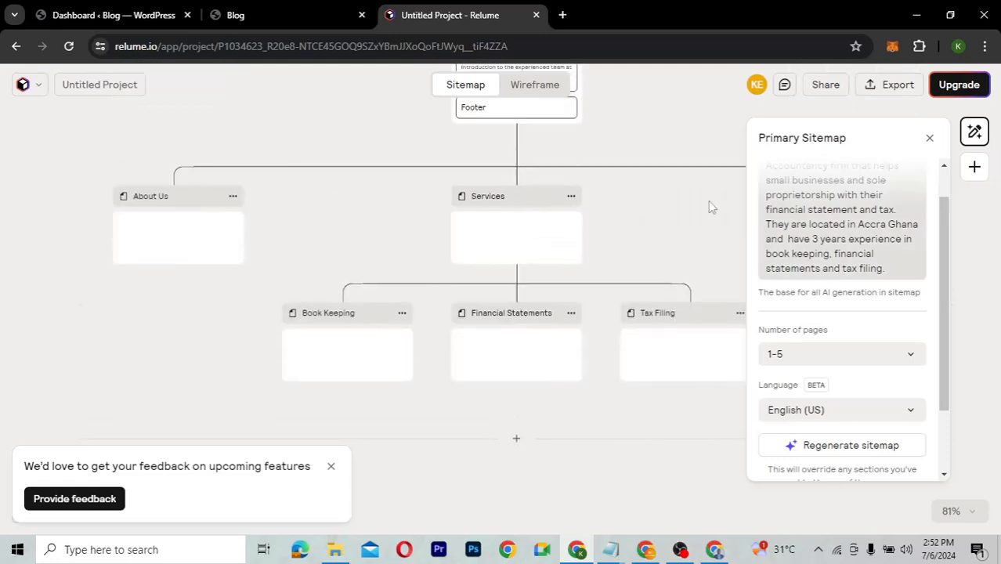
scroll(634, 210, right, 2)
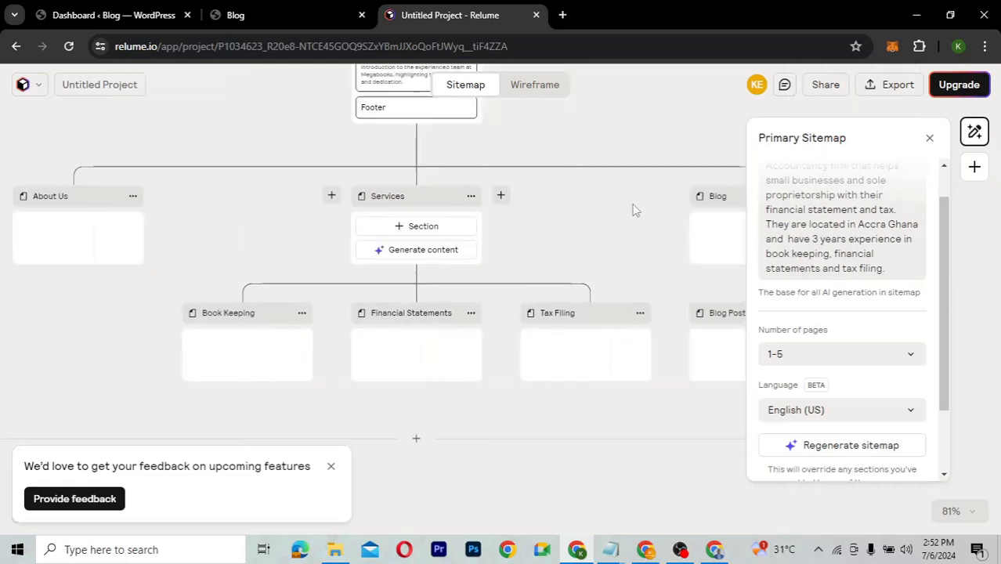
scroll(634, 210, up, 4)
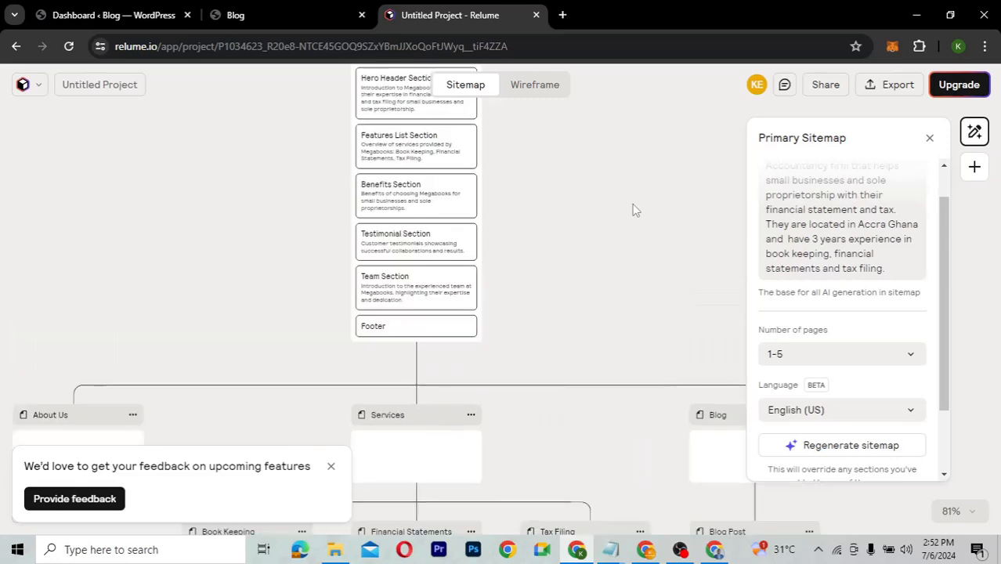
scroll(634, 210, up, 3)
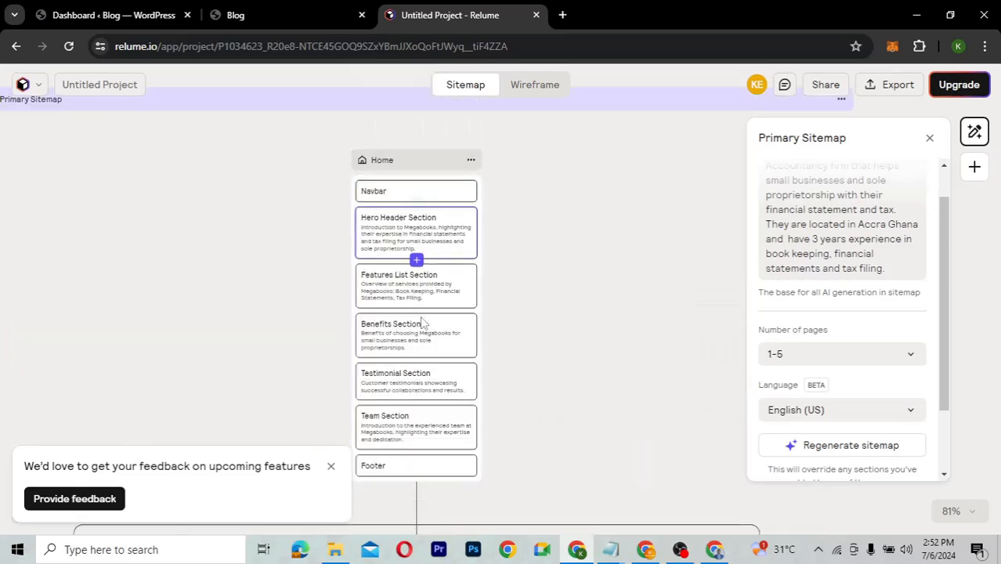
scroll(552, 408, down, 5)
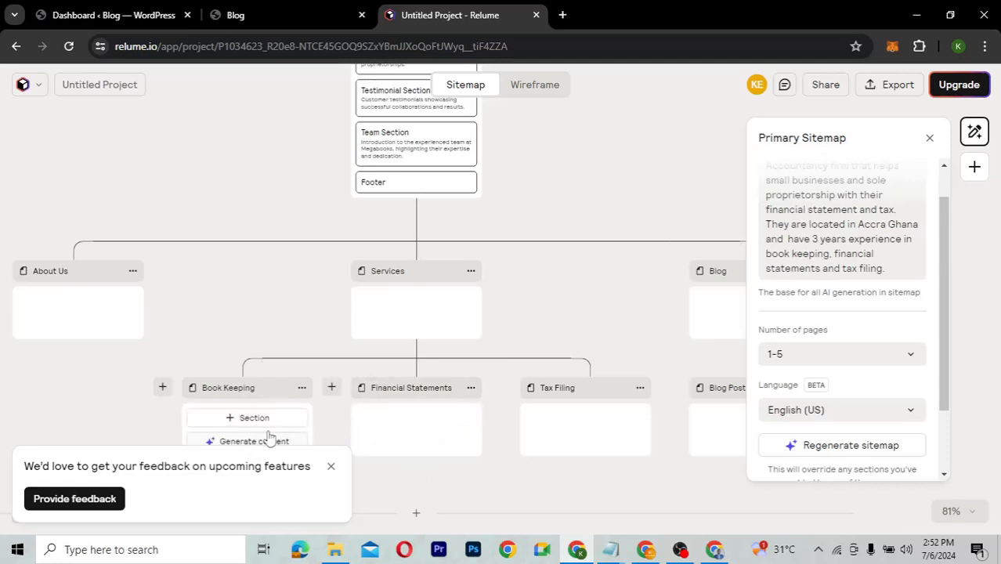
mouse_move(584, 421)
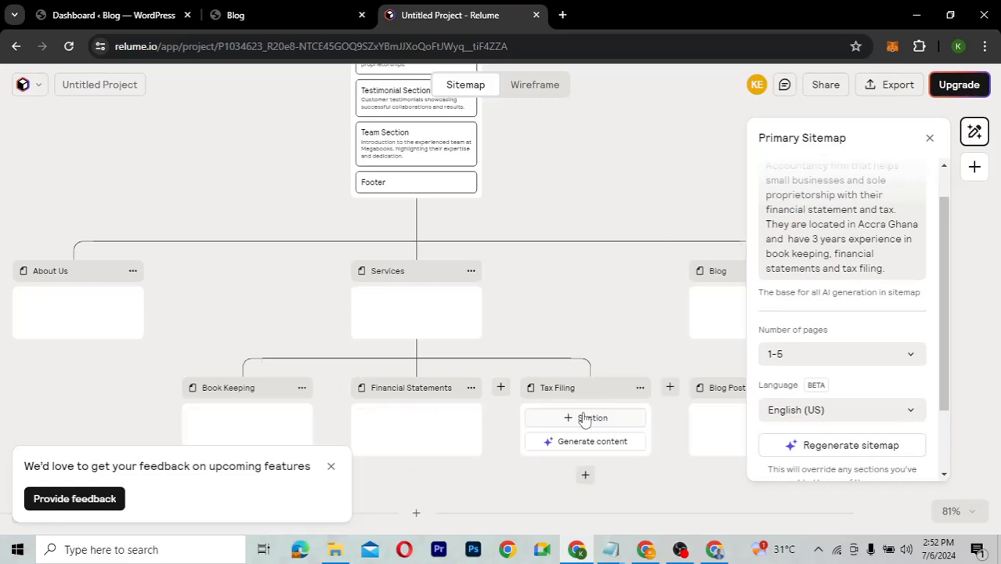
scroll(663, 414, right, 3)
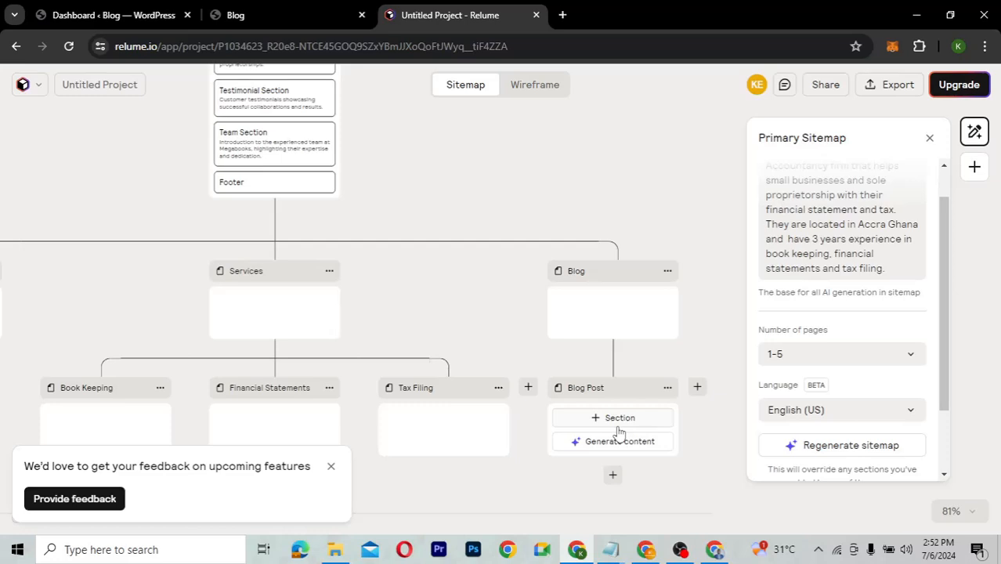
scroll(396, 347, left, 2)
scroll(396, 341, left, 1)
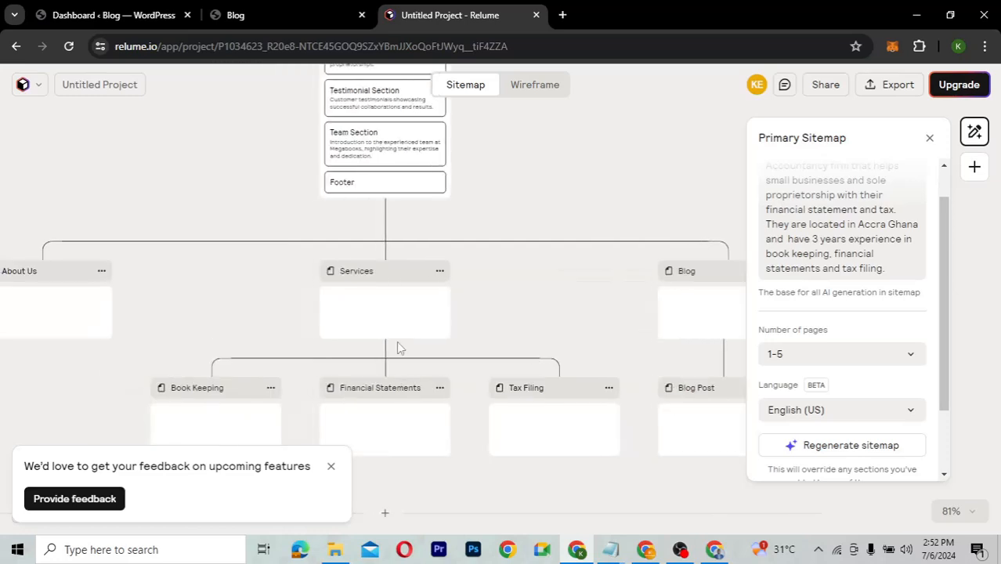
scroll(573, 322, right, 2)
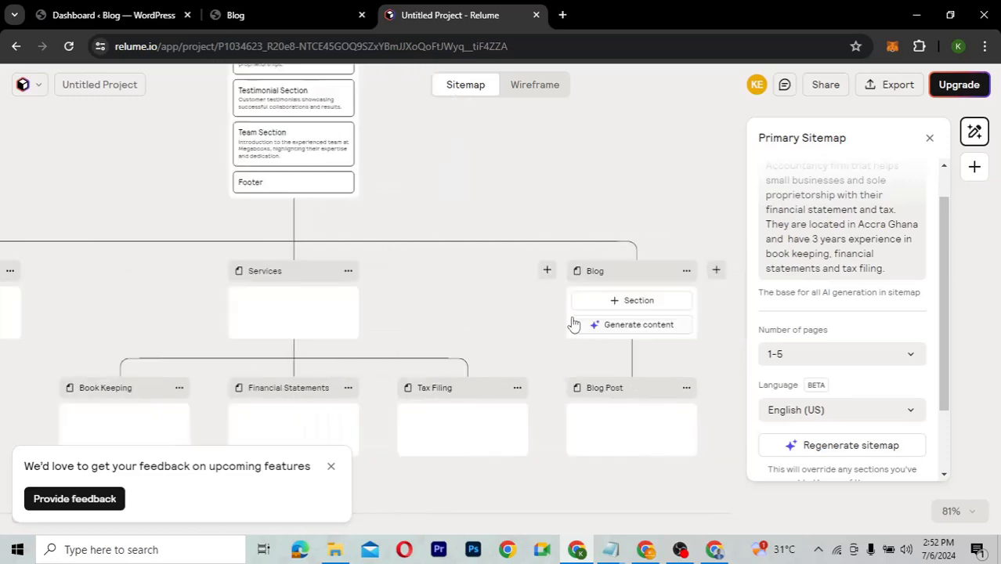
scroll(573, 324, left, 1)
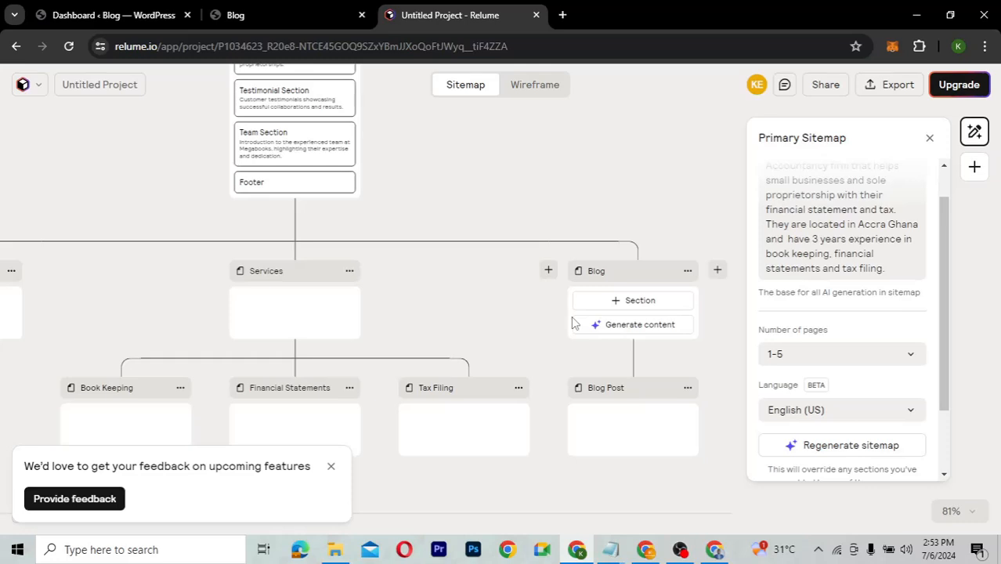
scroll(573, 321, left, 2)
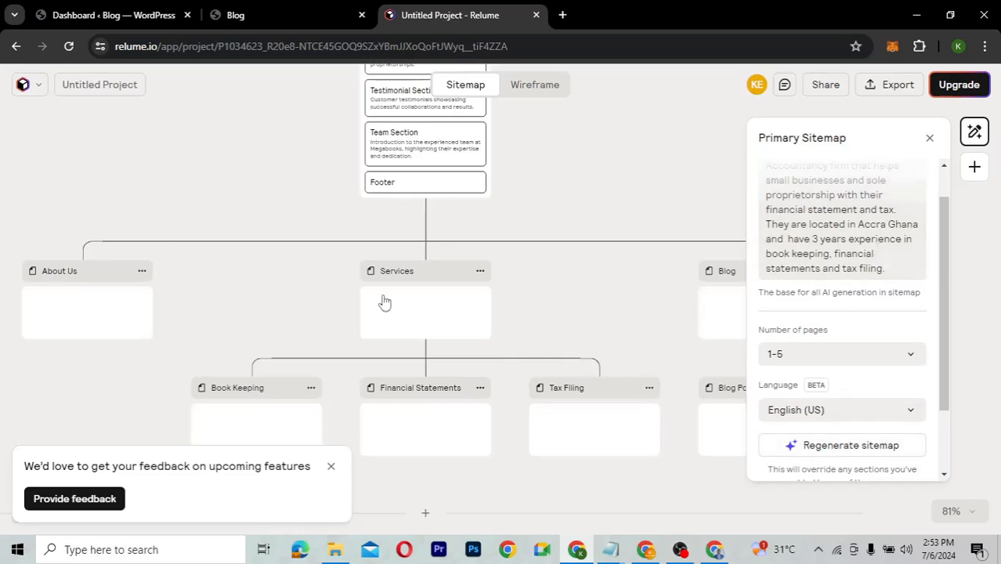
scroll(592, 313, down, 1)
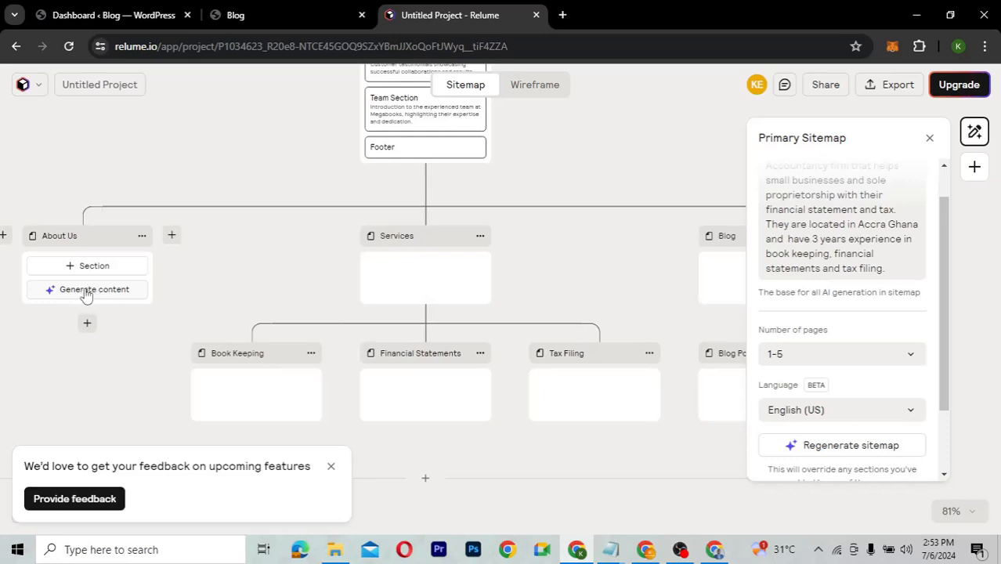
Generate section content for the About Us page.
click(86, 291)
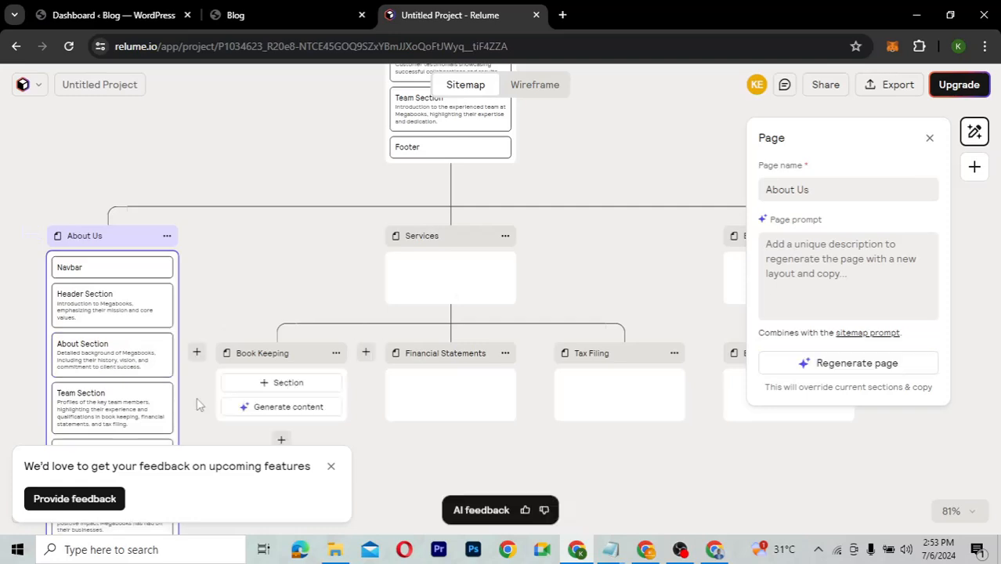
scroll(196, 397, down, 2)
scroll(197, 397, up, 1)
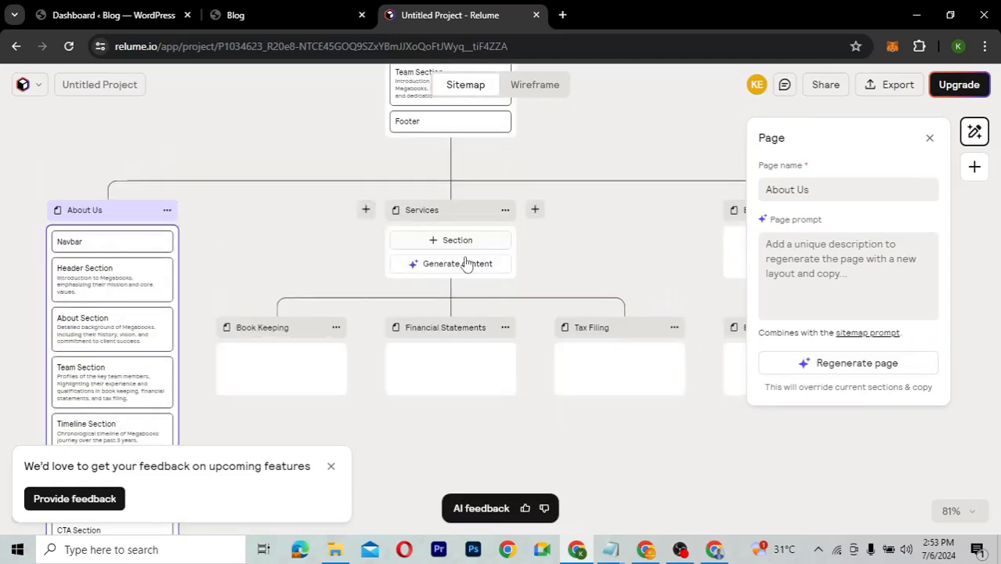
Generate section content for the Services page and review the results.
click(462, 264)
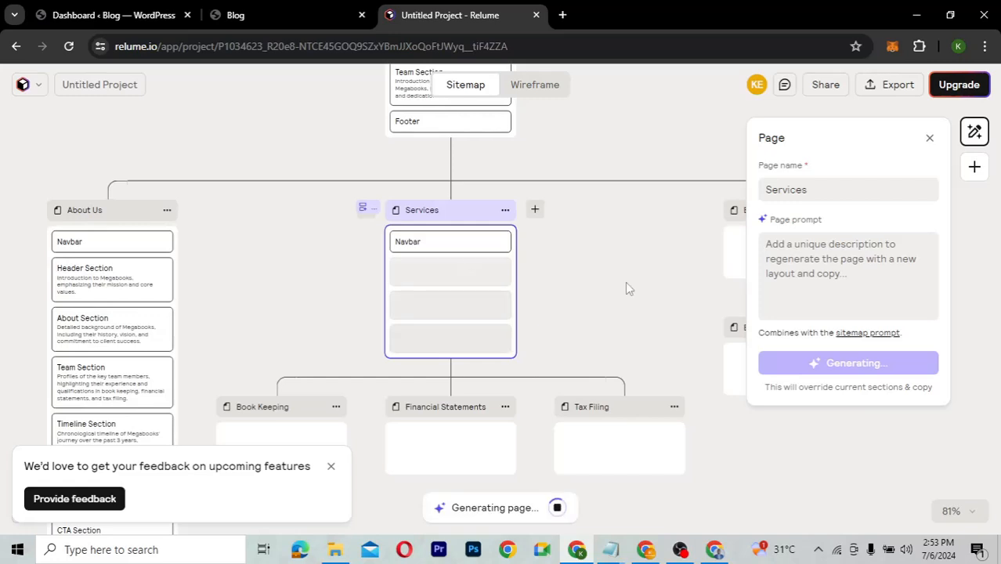
scroll(626, 287, down, 2)
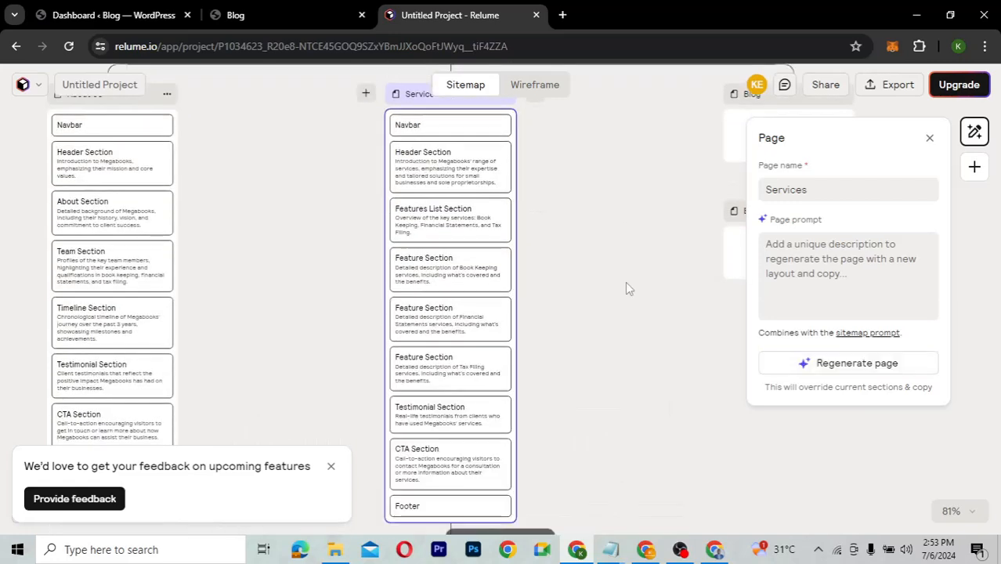
scroll(626, 287, down, 3)
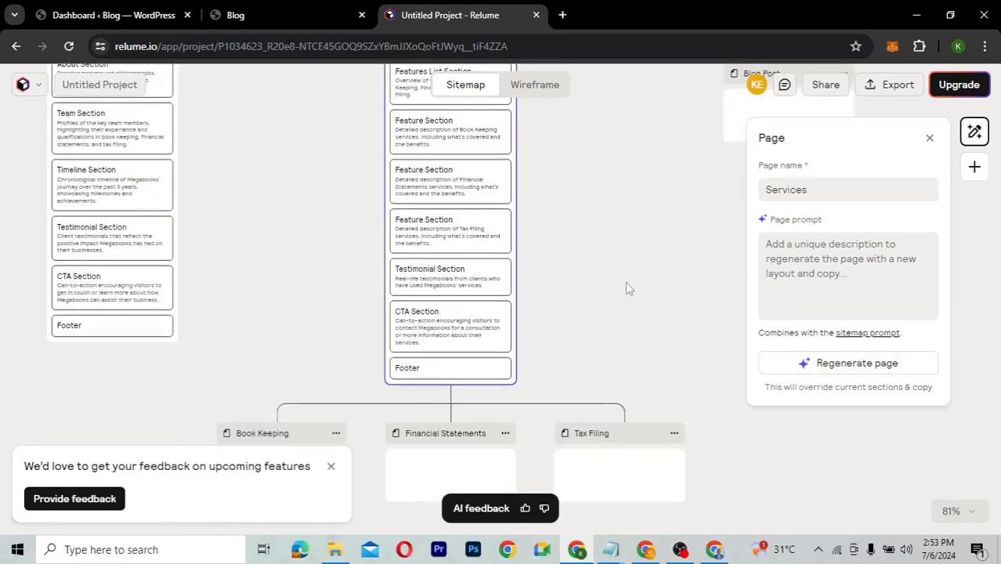
scroll(625, 287, up, 2)
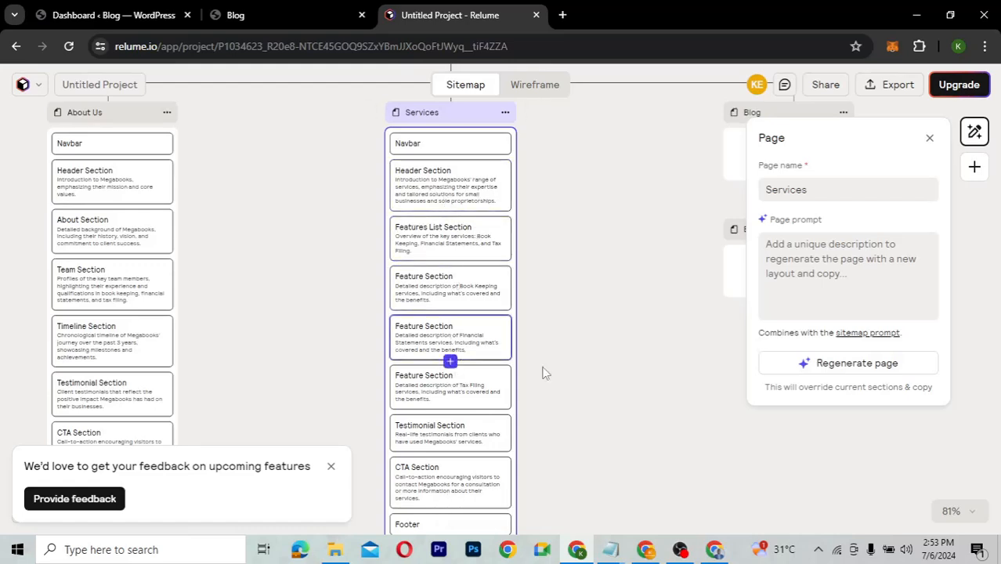
scroll(566, 347, down, 2)
scroll(568, 353, down, 2)
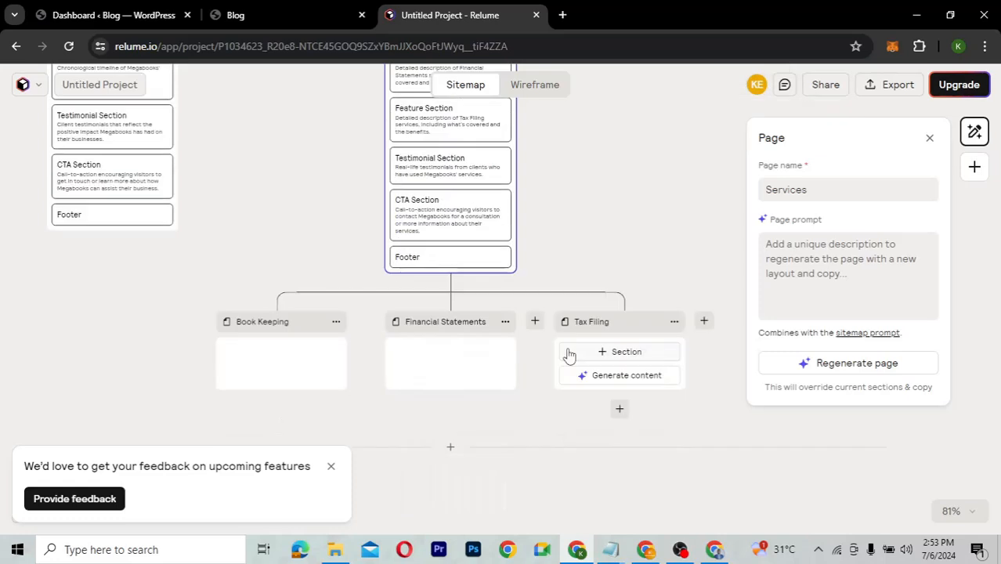
scroll(590, 249, up, 2)
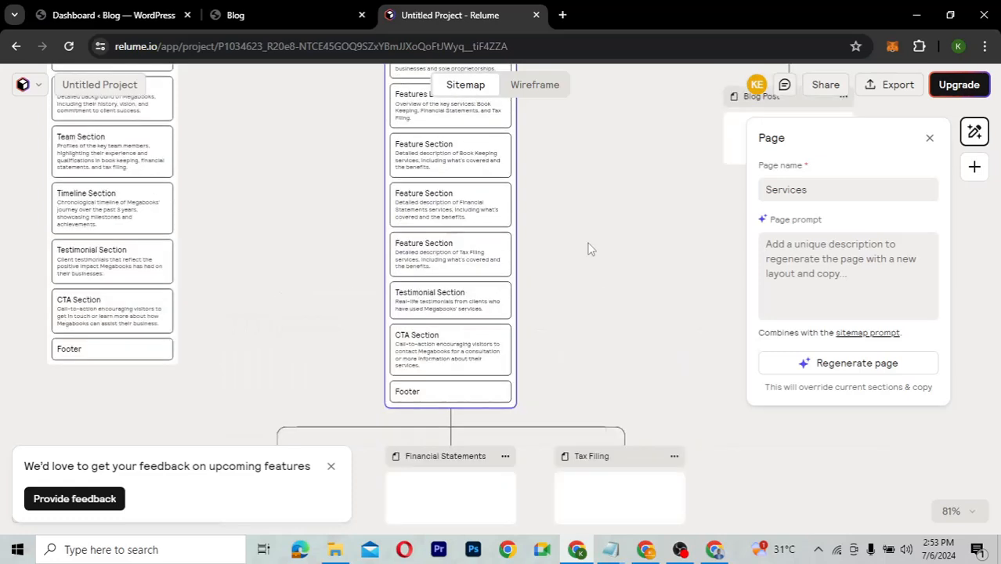
scroll(591, 249, up, 4)
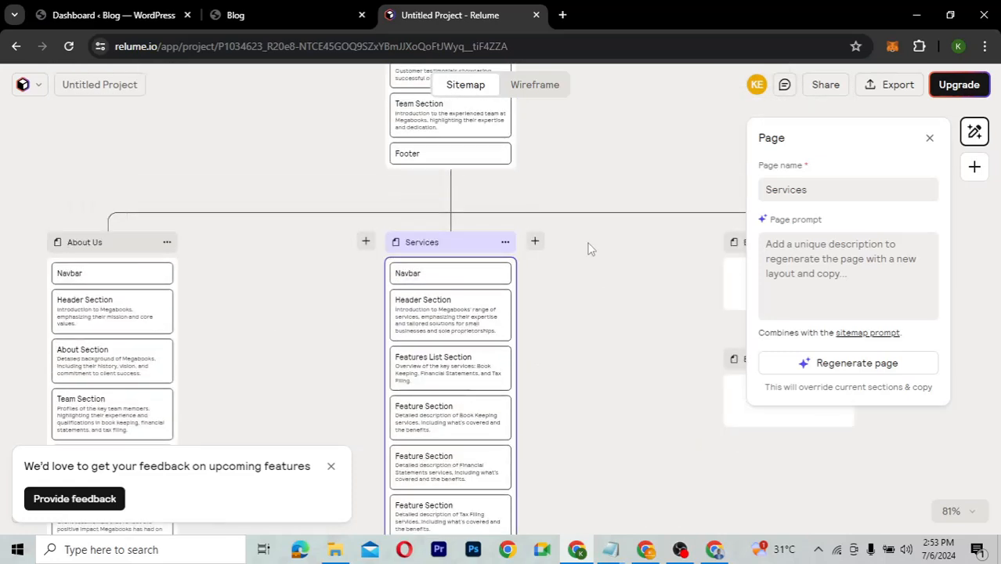
scroll(591, 249, up, 3)
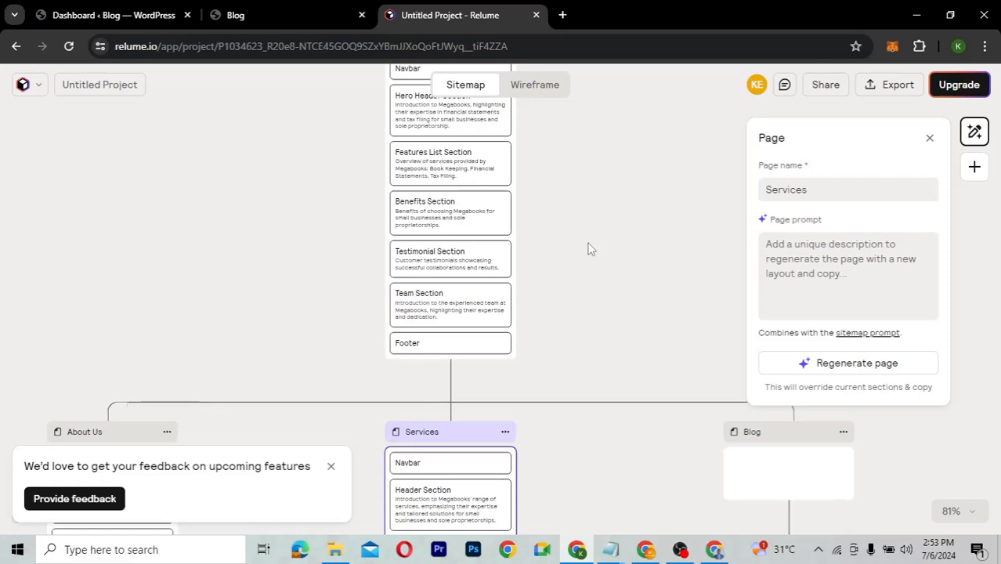
scroll(591, 249, down, 3)
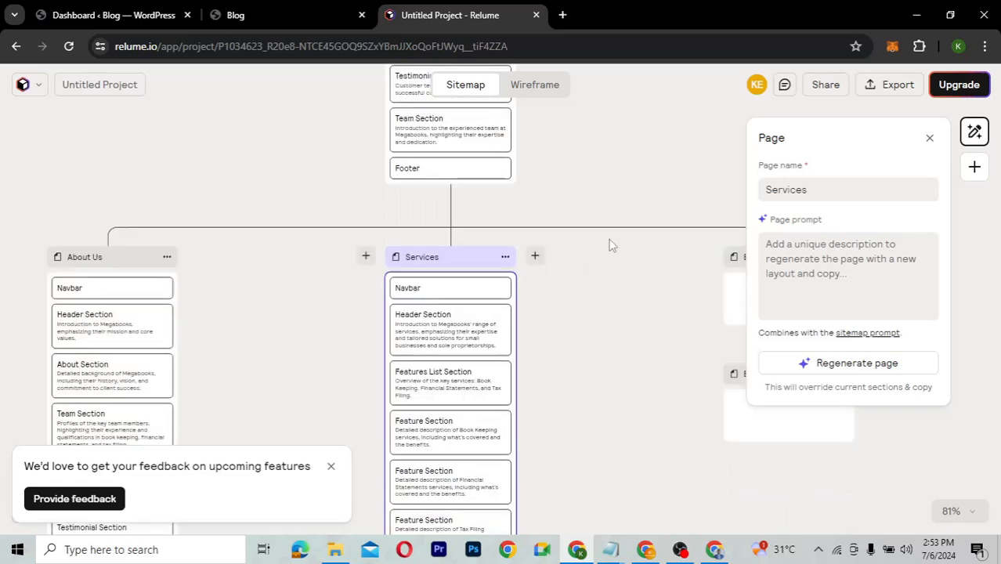
scroll(625, 180, up, 3)
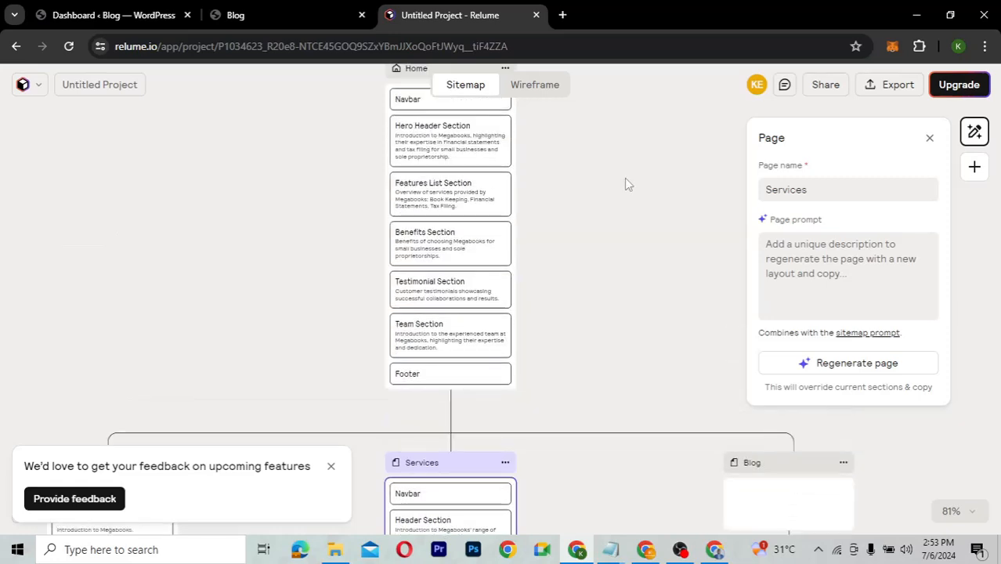
scroll(625, 180, up, 2)
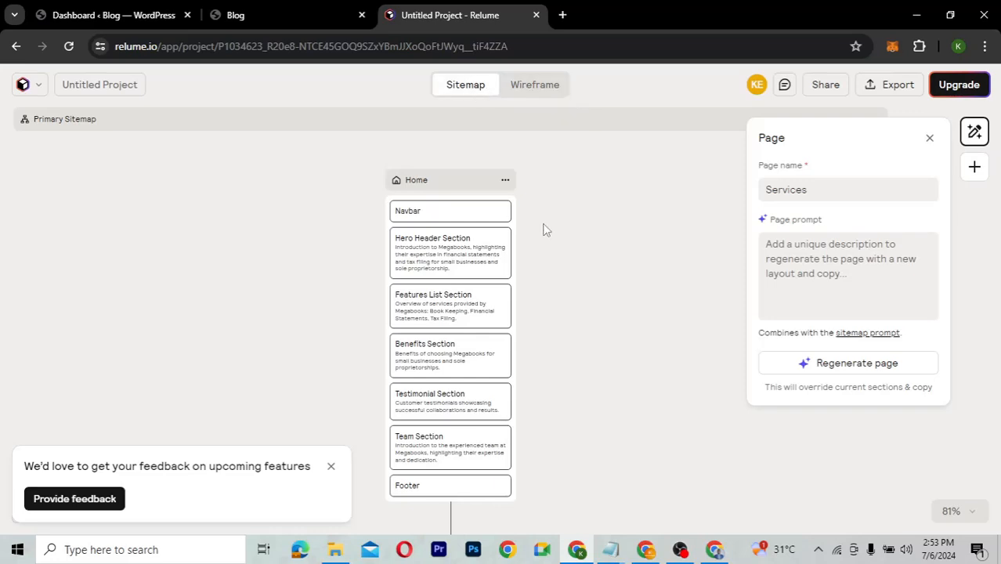
click(548, 85)
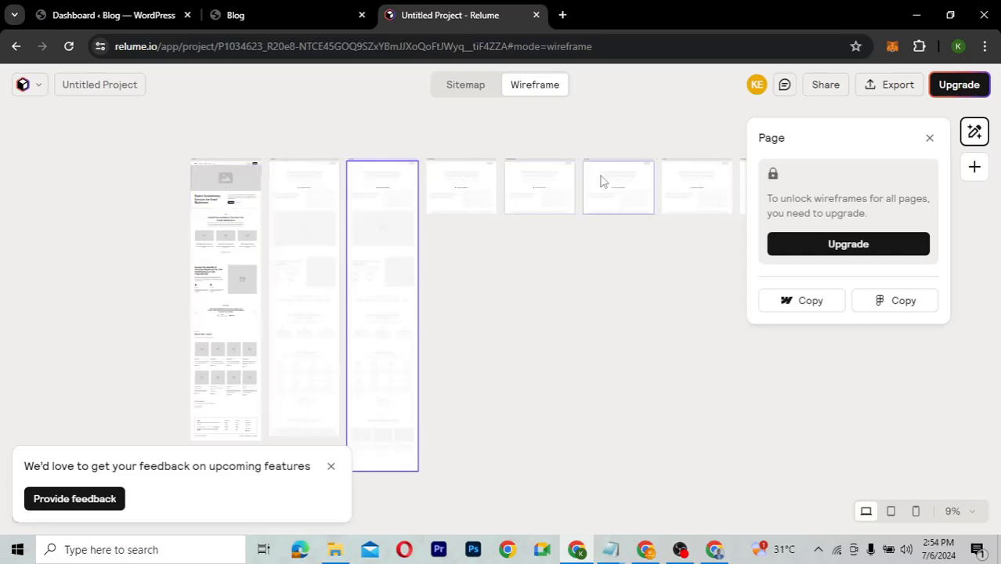
click(218, 165)
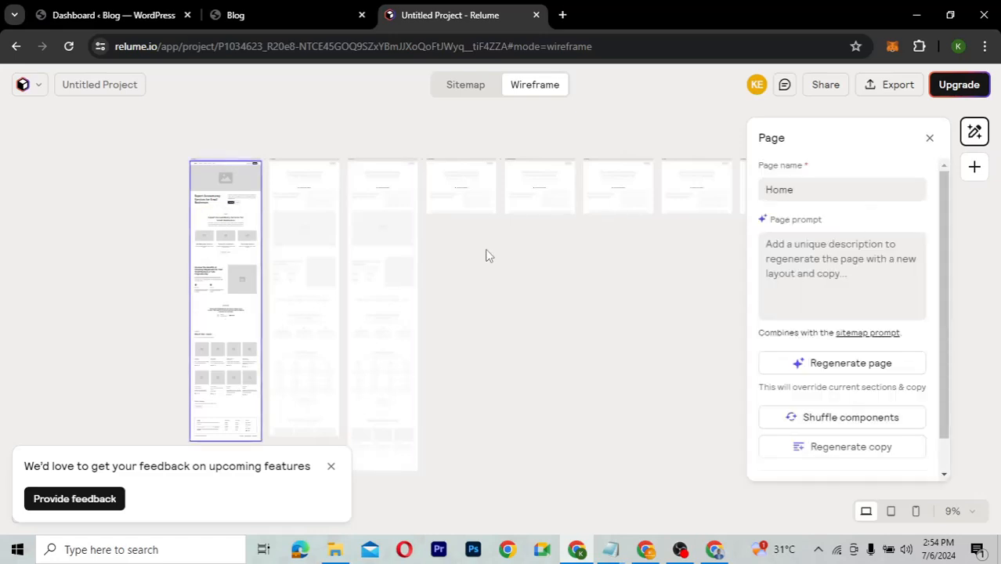
click(314, 250)
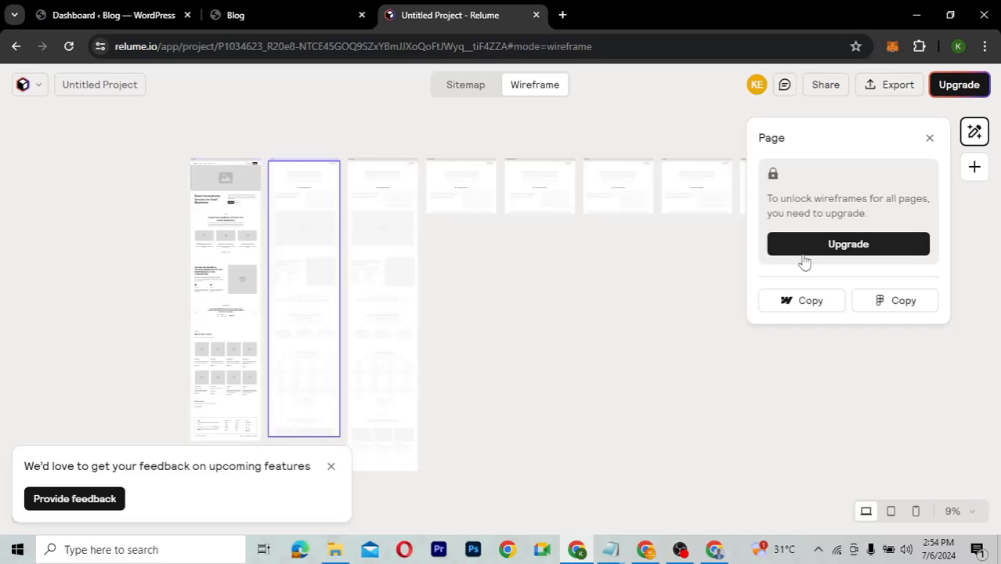
click(209, 165)
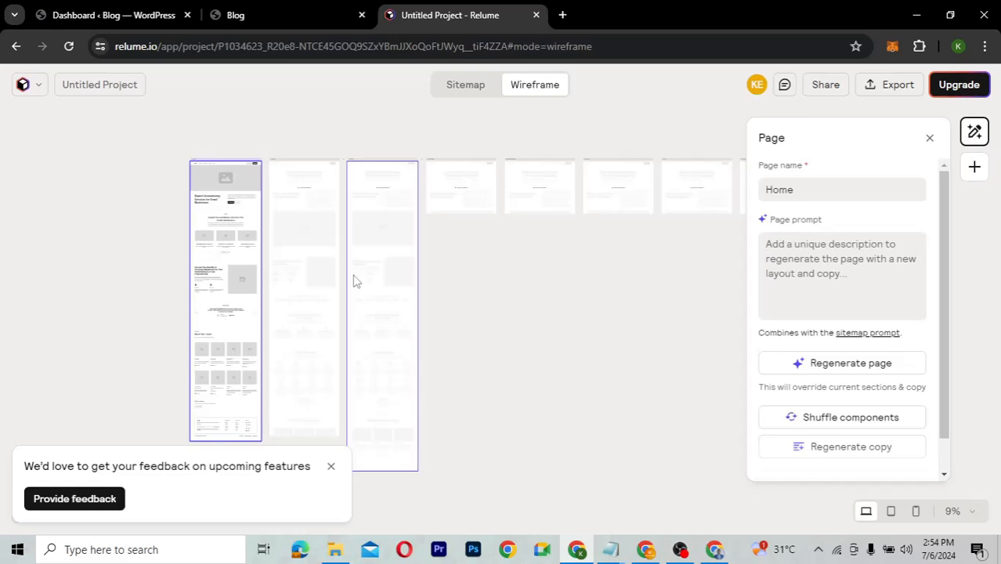
scroll(354, 281, up, 1)
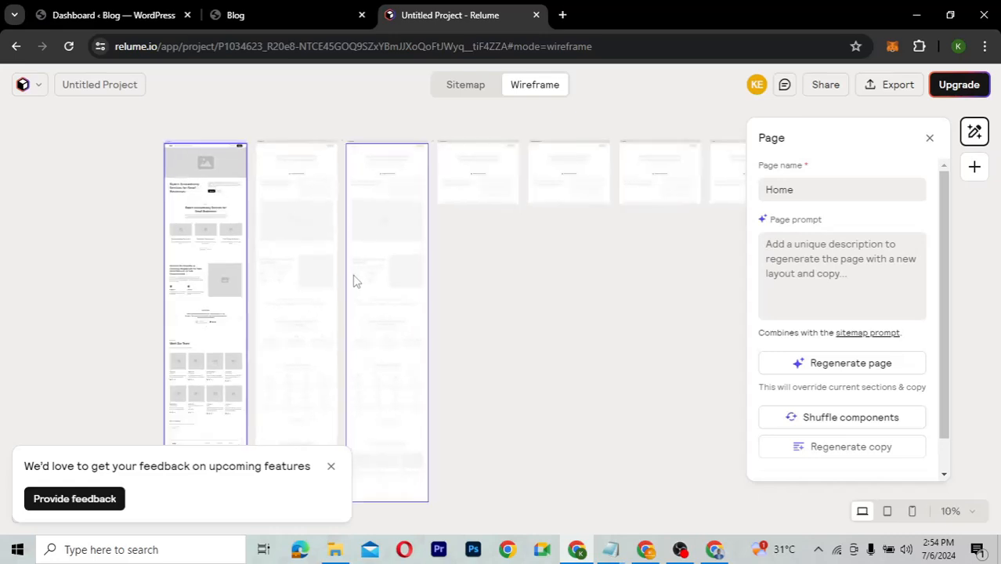
scroll(353, 281, up, 2)
scroll(353, 281, up, 2)
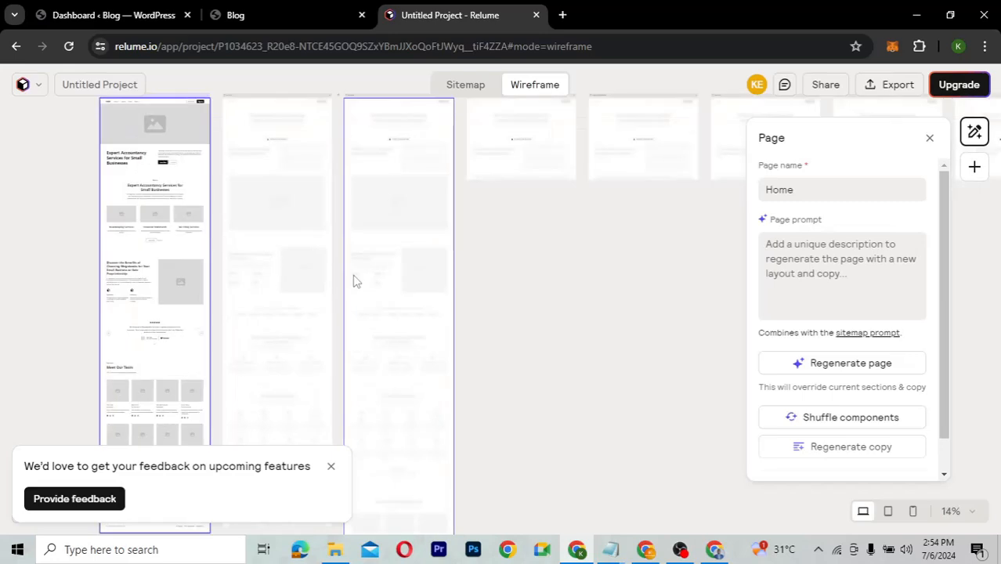
click(353, 281)
scroll(353, 281, up, 2)
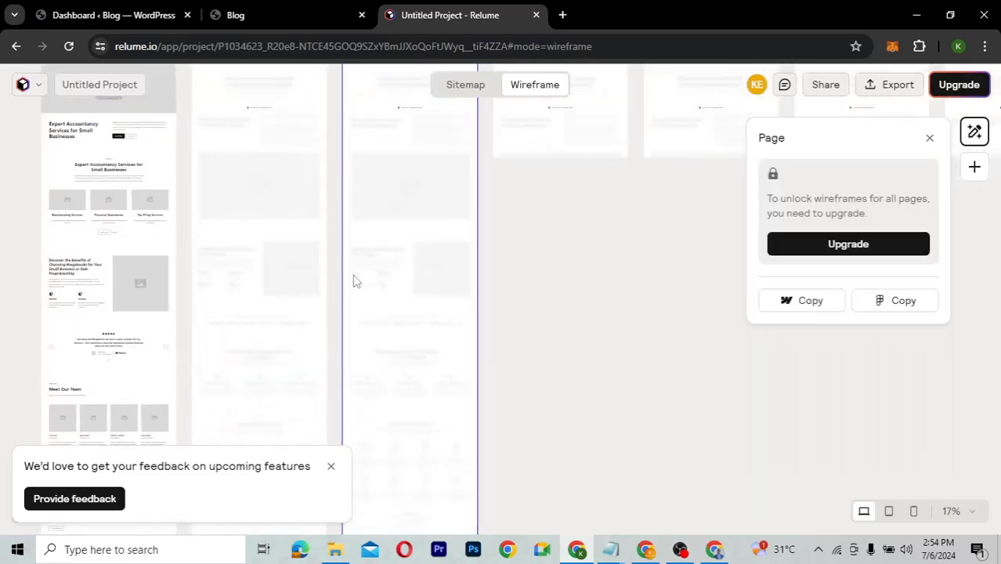
scroll(354, 281, up, 1)
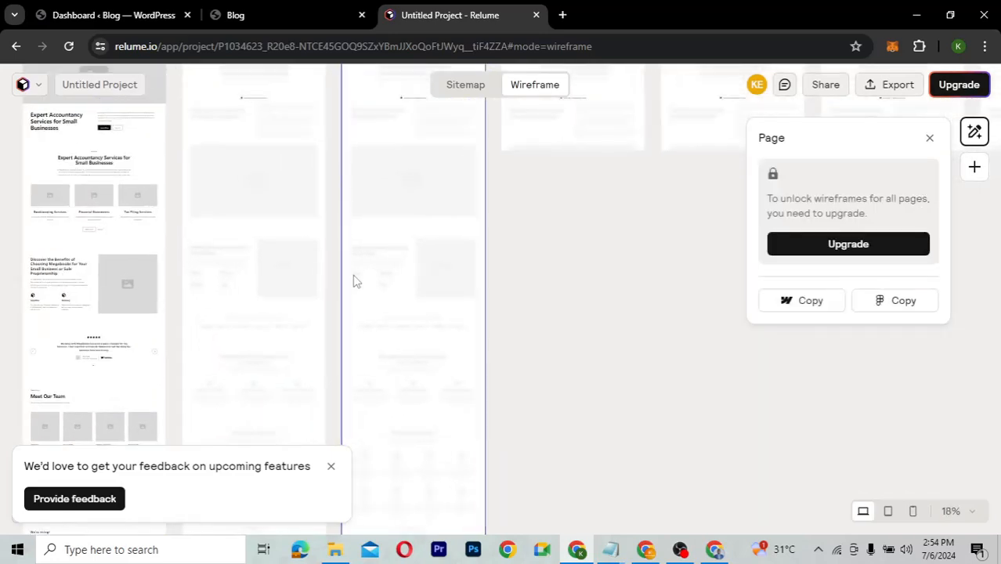
scroll(353, 282, up, 1)
scroll(353, 281, left, 4)
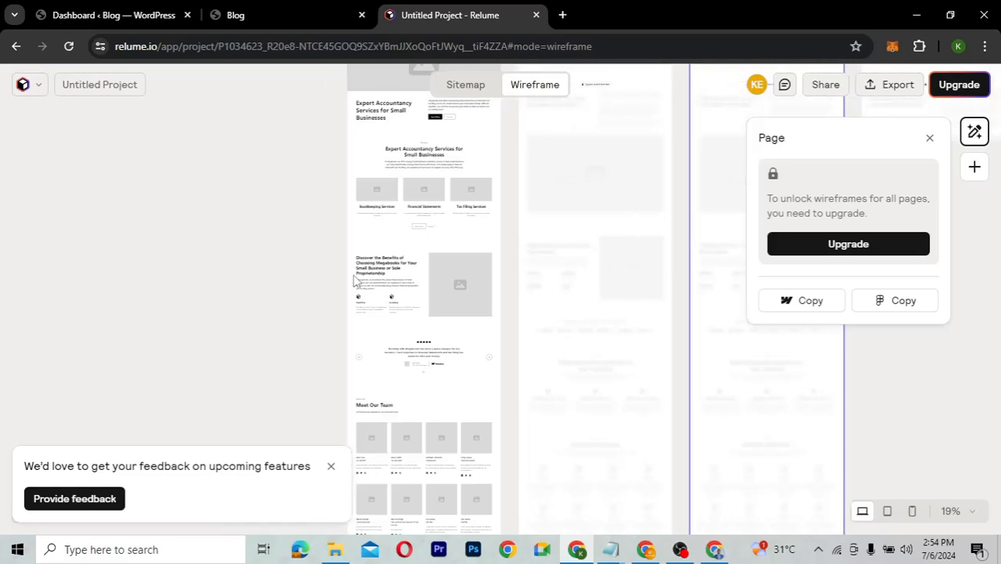
scroll(353, 281, up, 1)
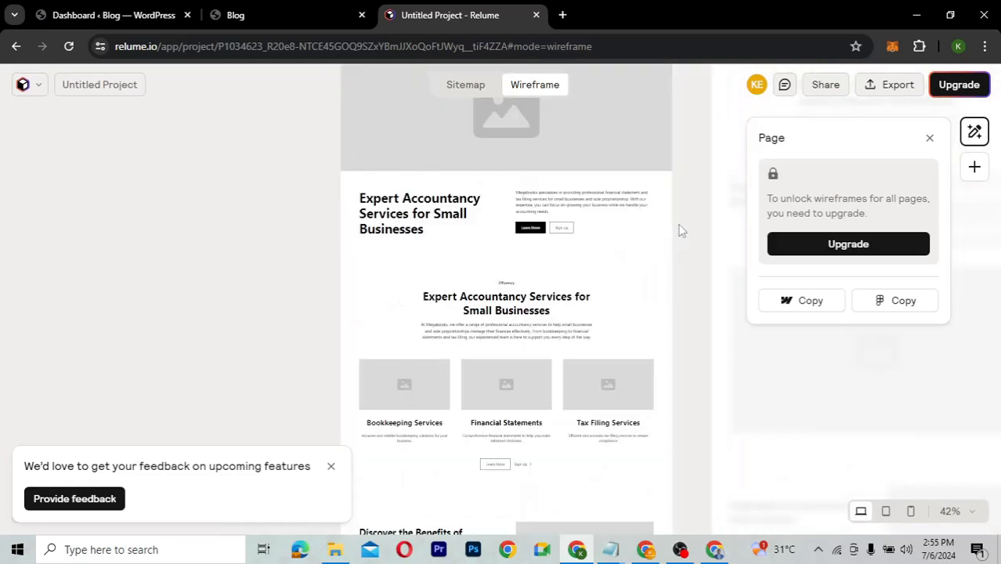
scroll(682, 231, up, 2)
scroll(681, 231, down, 1)
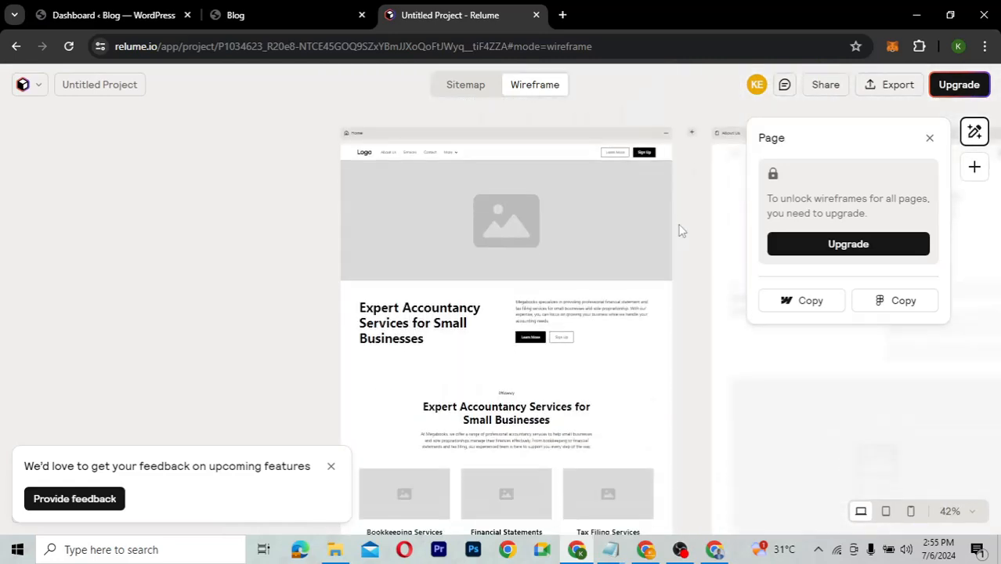
scroll(681, 231, up, 5)
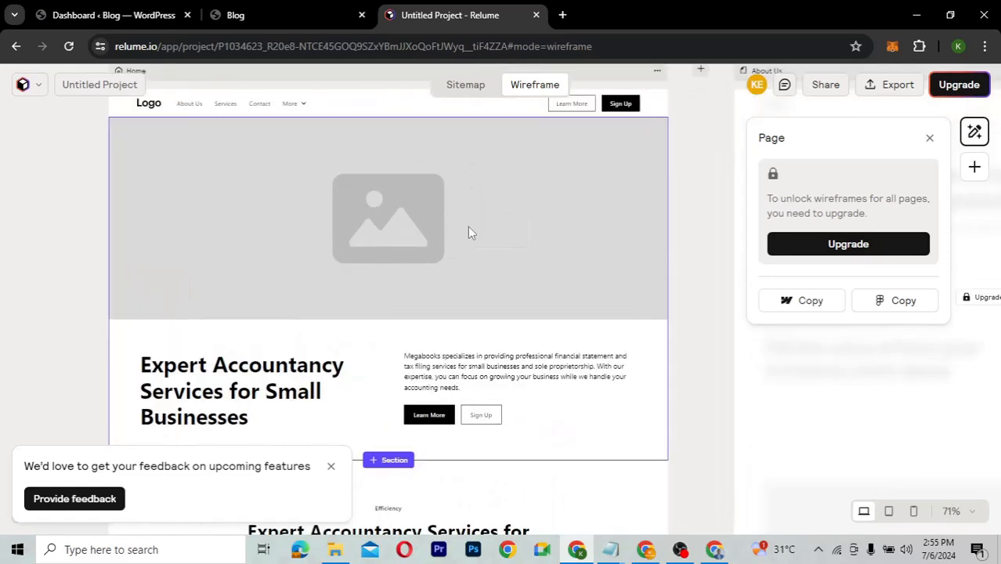
scroll(468, 226, up, 2)
scroll(468, 226, down, 1)
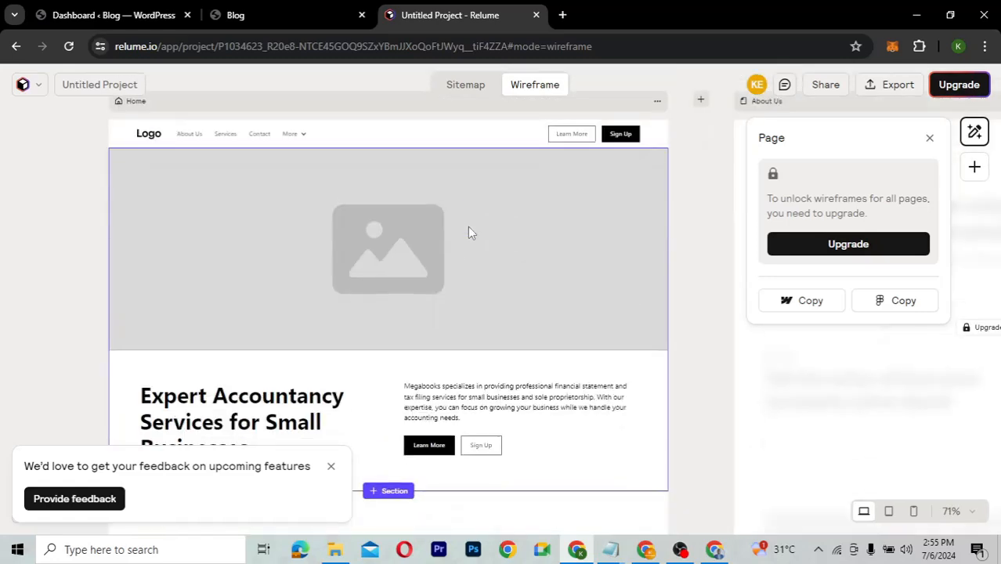
scroll(687, 331, down, 10)
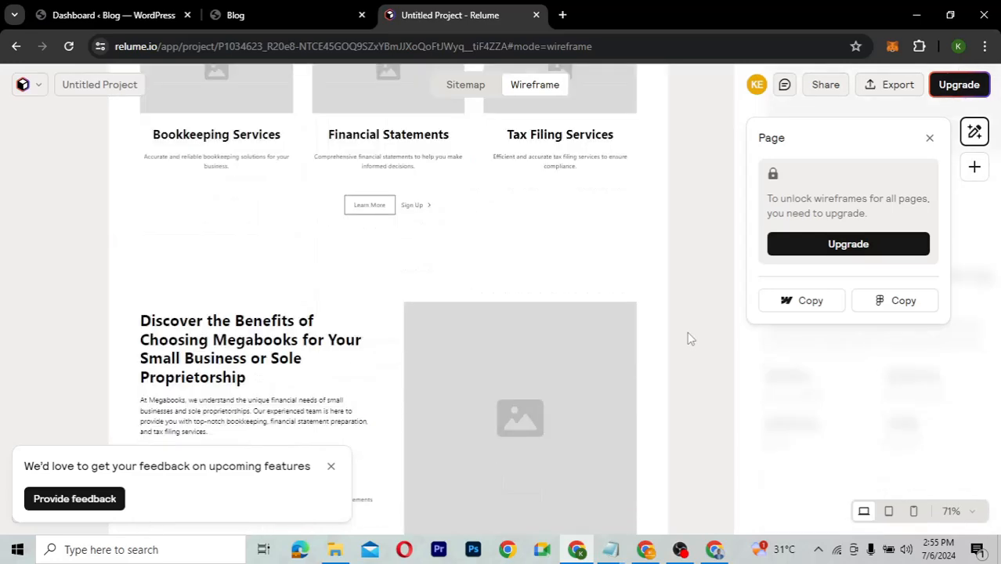
scroll(686, 331, down, 5)
scroll(687, 331, down, 3)
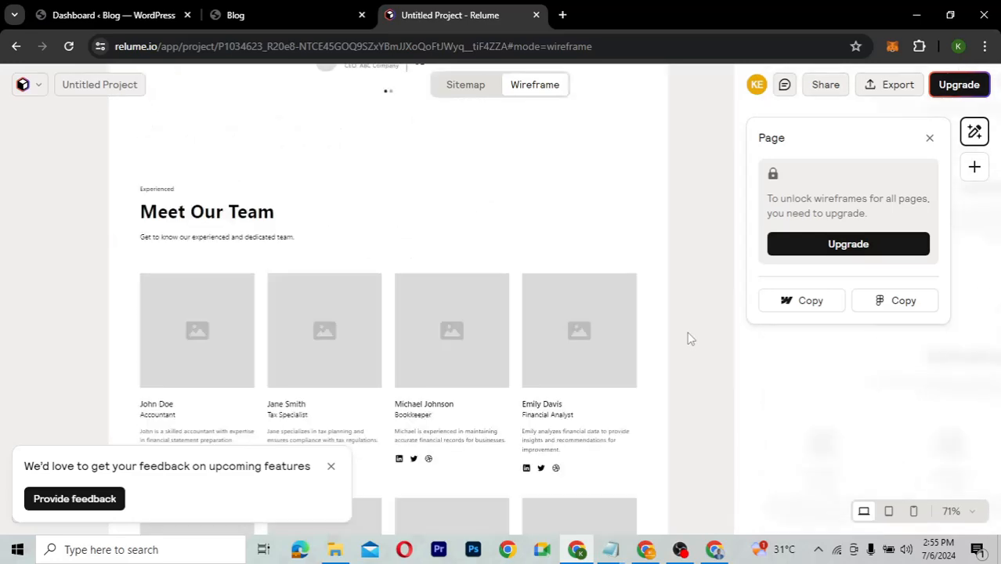
scroll(687, 333, down, 4)
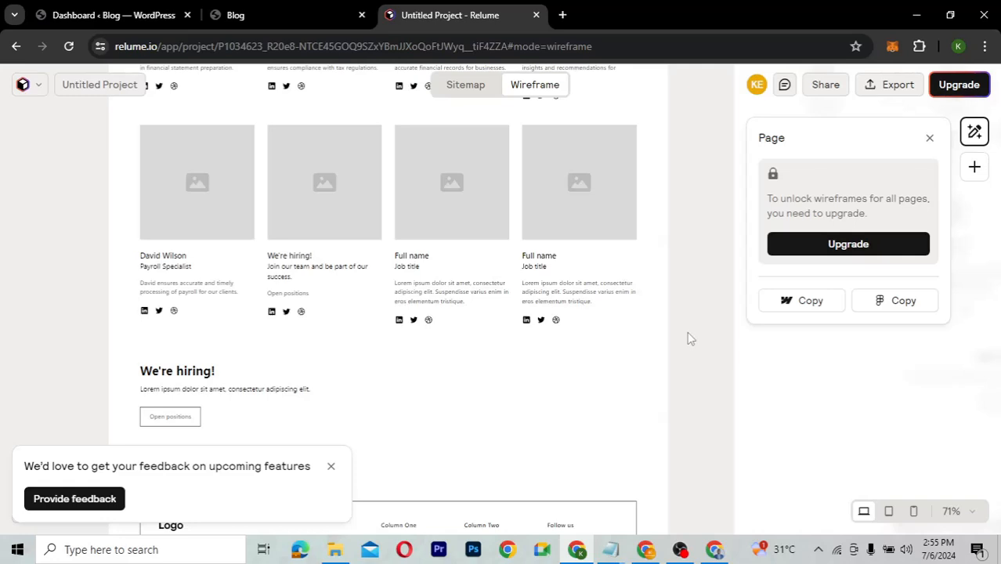
scroll(687, 339, down, 1)
scroll(689, 338, down, 2)
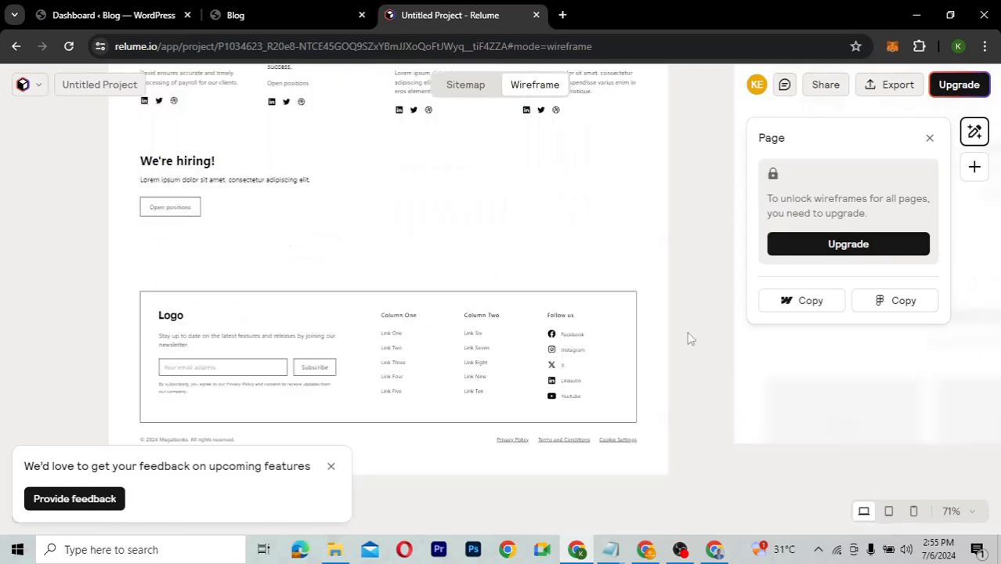
scroll(689, 338, up, 6)
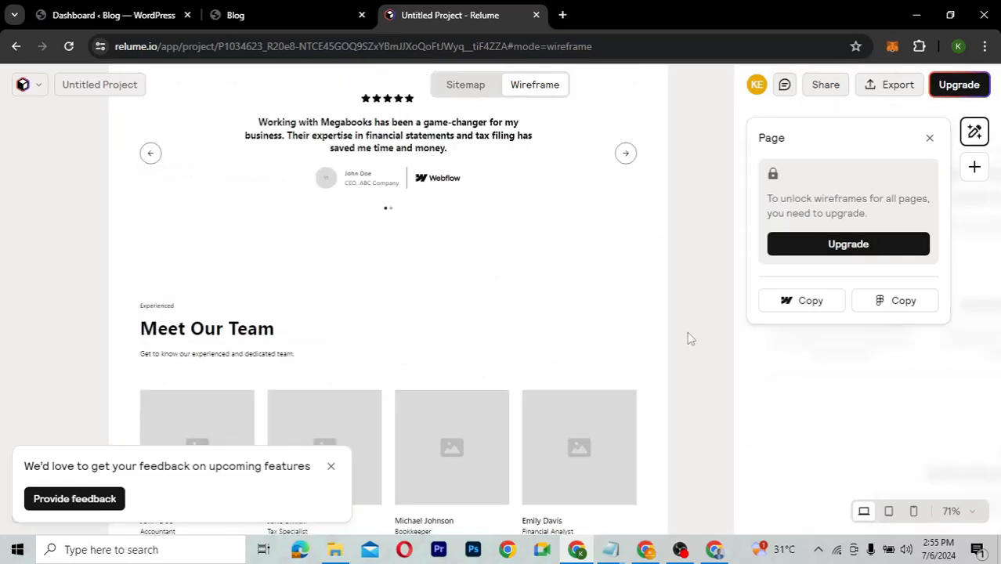
scroll(689, 339, up, 10)
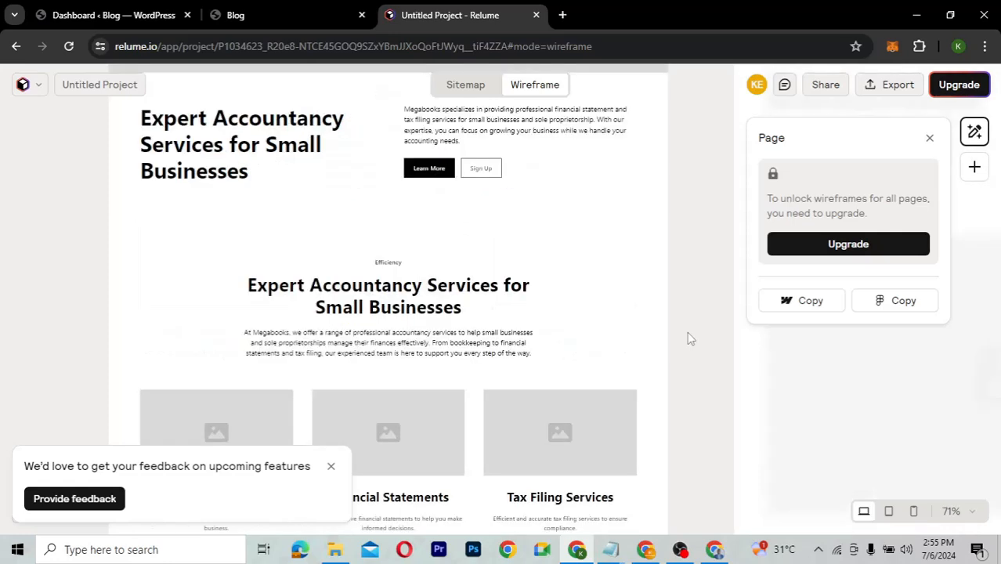
scroll(688, 335, up, 2)
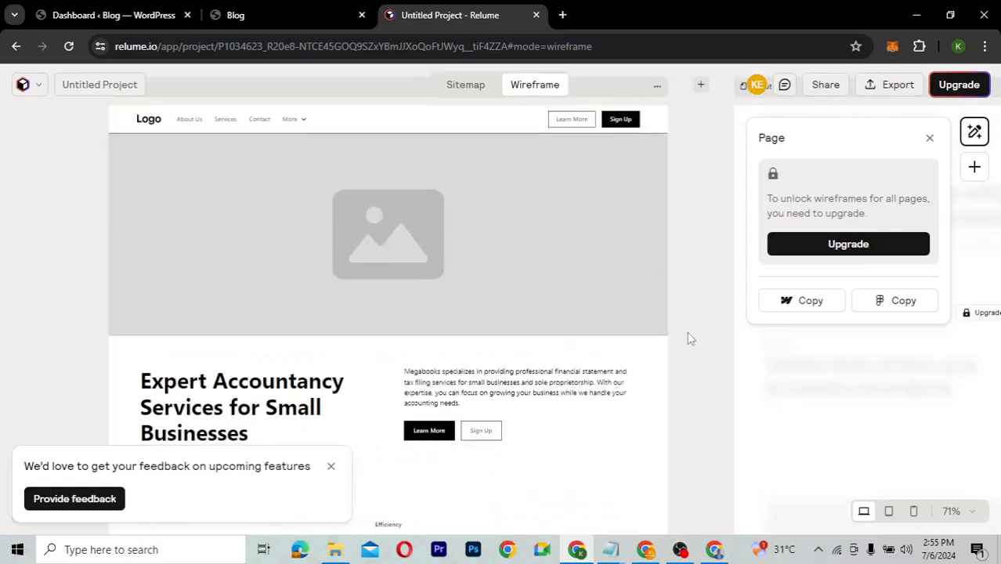
Select the home hero section and browse its Replace component header layouts.
click(463, 269)
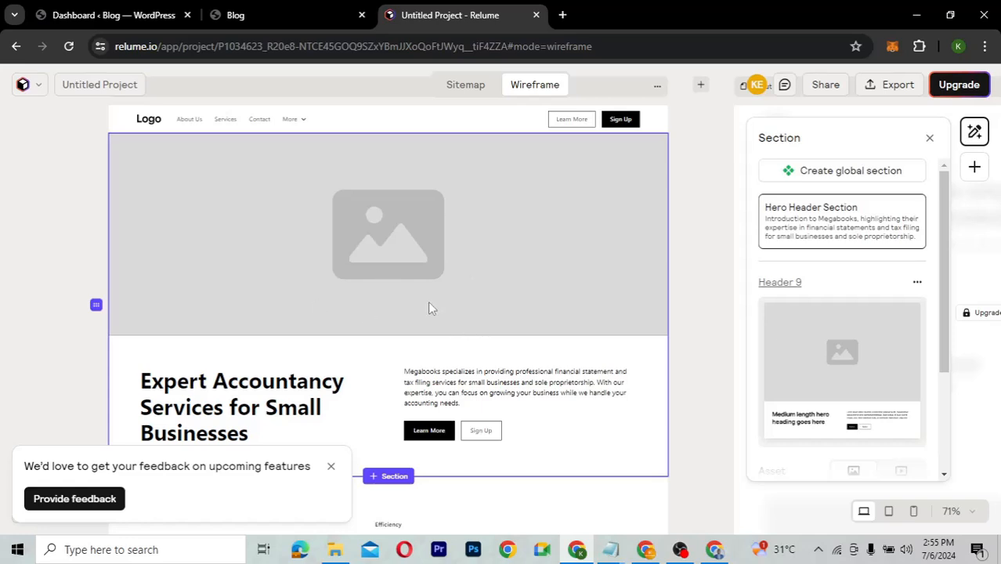
scroll(818, 350, down, 2)
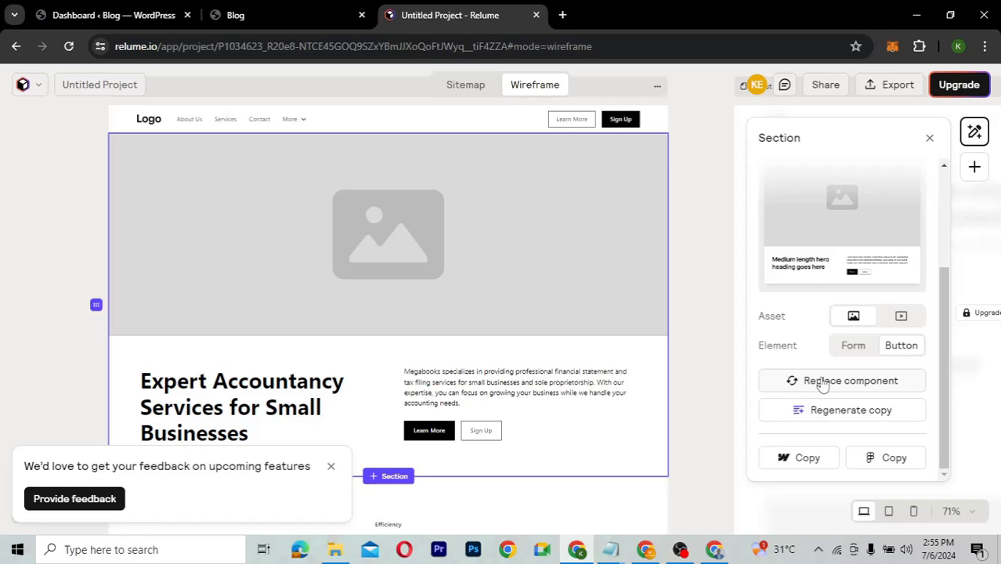
click(822, 382)
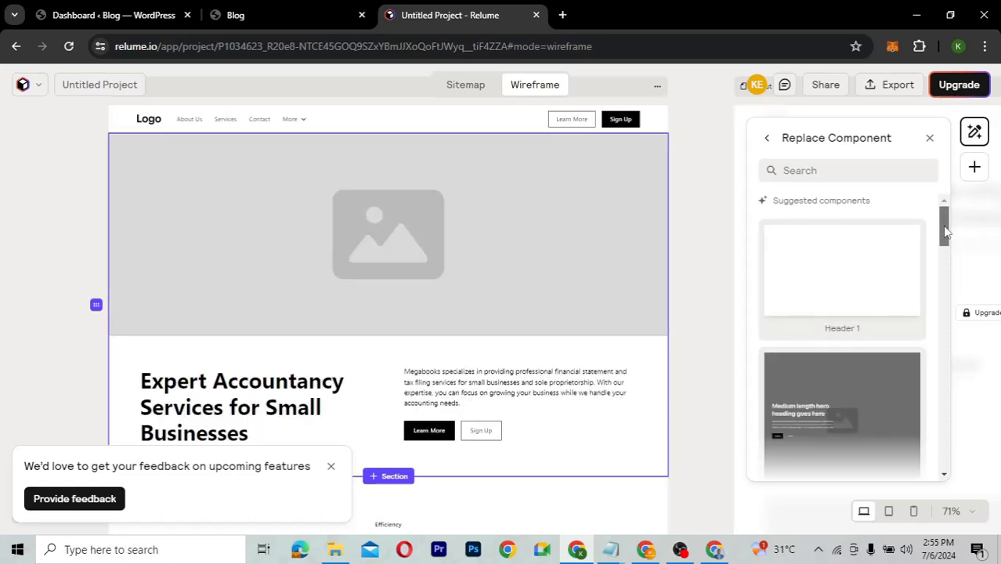
drag(943, 232, 935, 440)
scroll(932, 440, down, 4)
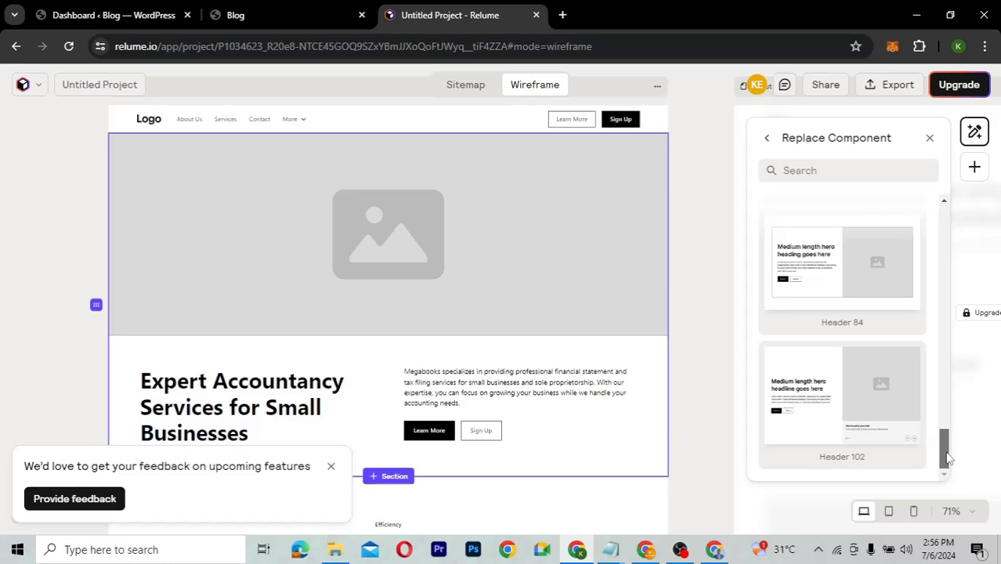
drag(946, 458, 959, 217)
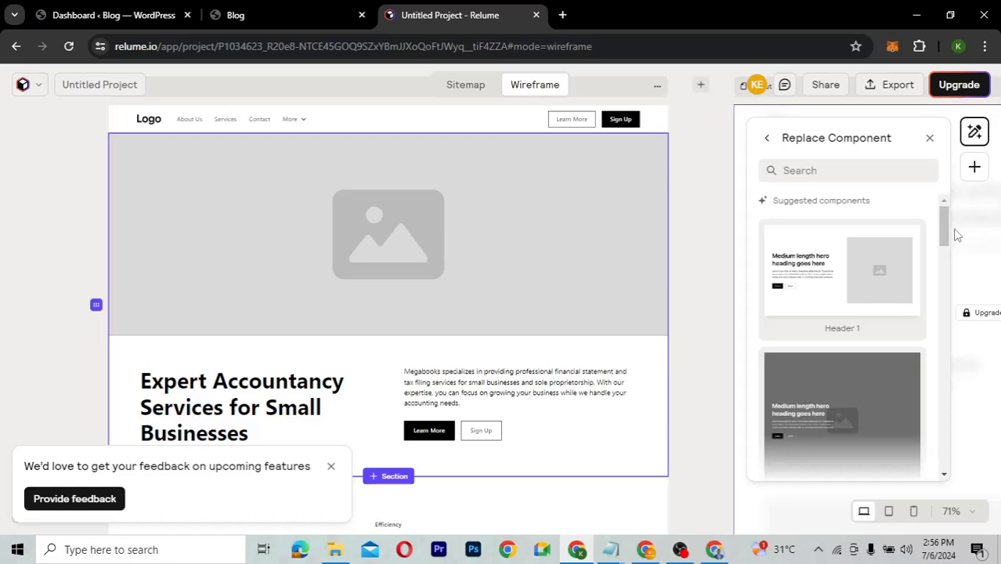
Apply the Header 1 layout to the hero, glance at Regenerate copy, and return to section settings.
click(834, 261)
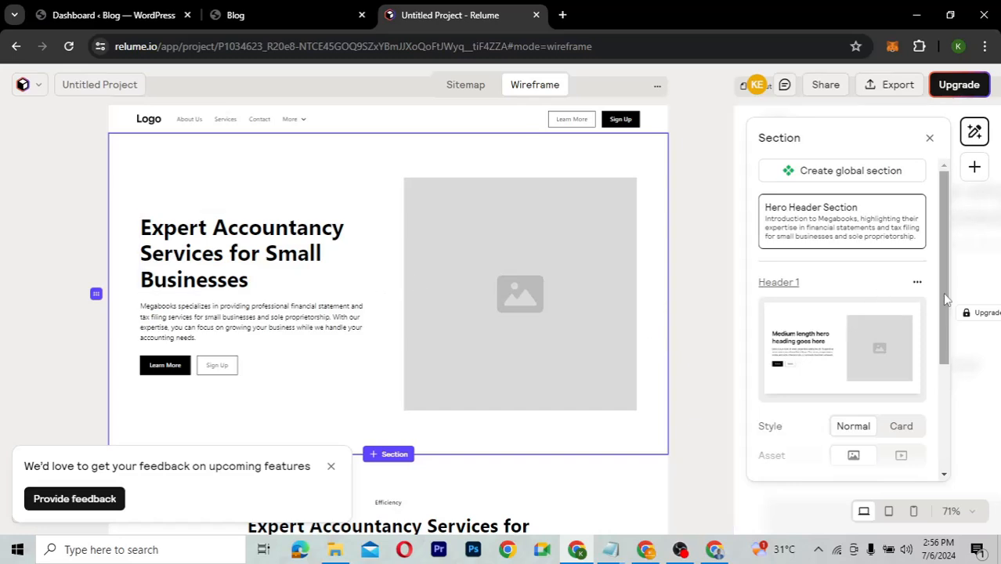
scroll(940, 313, down, 1)
scroll(932, 386, down, 3)
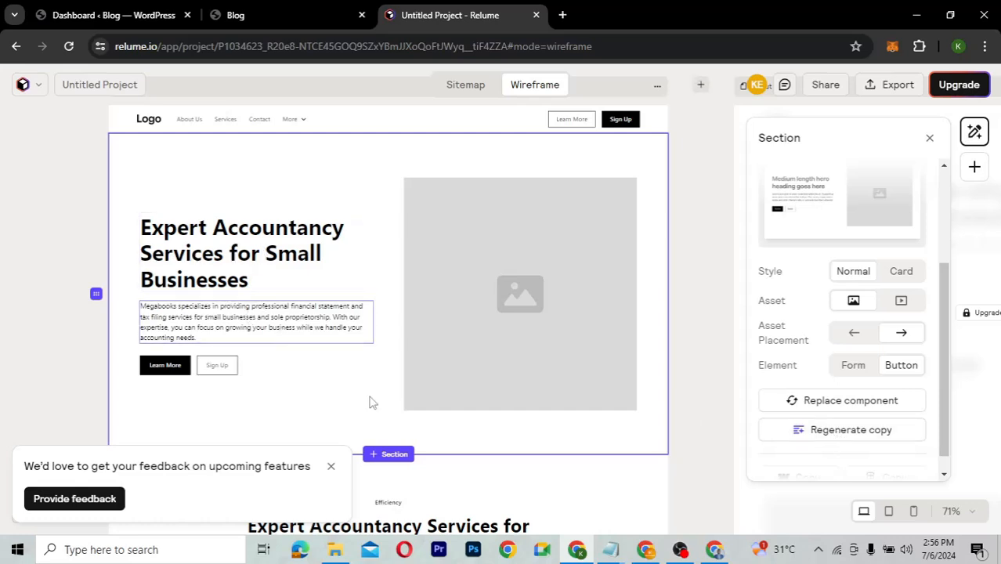
click(851, 430)
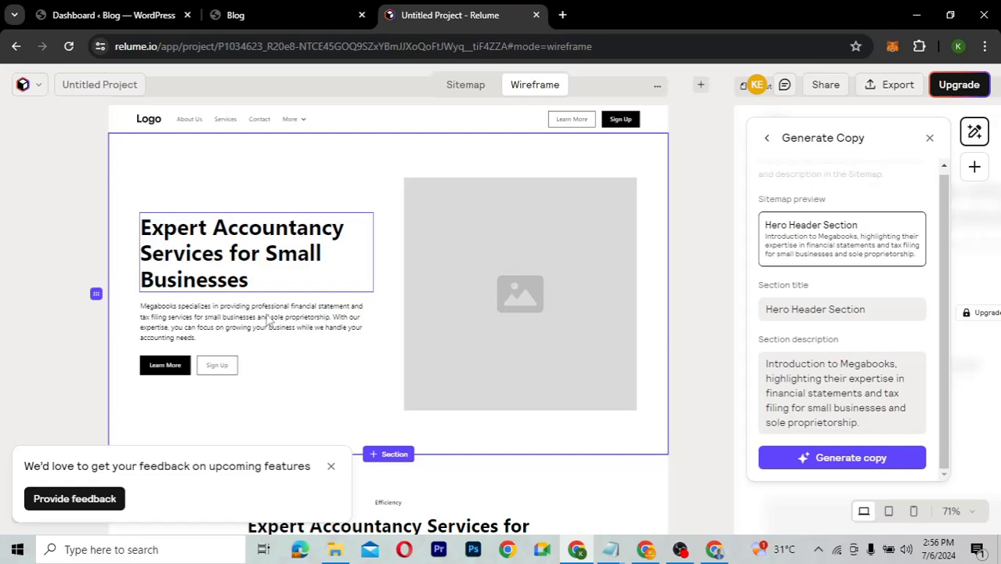
click(768, 139)
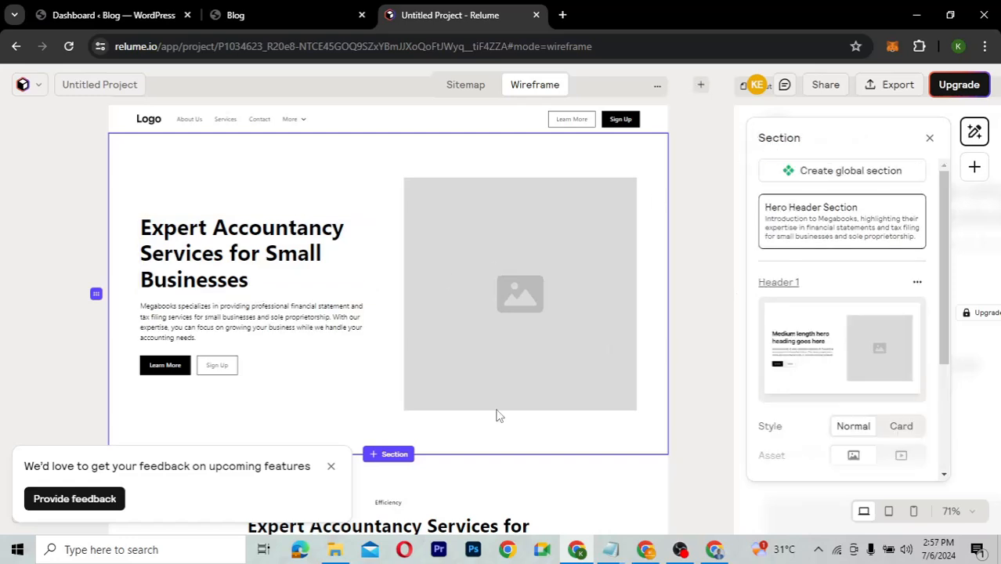
Scroll down to the Meet Our Team section so its Team 4 settings appear in the panel.
scroll(496, 415, down, 5)
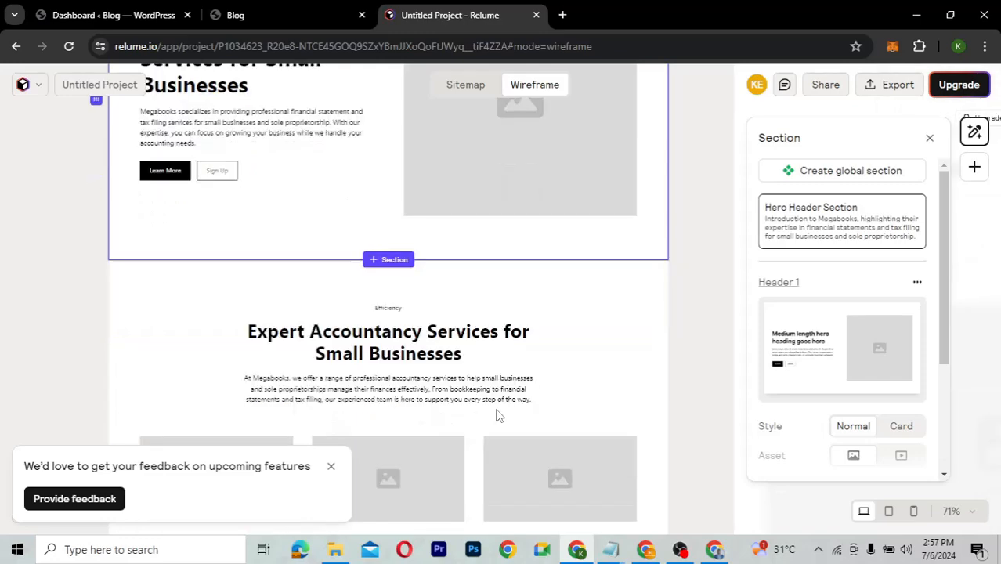
scroll(495, 415, down, 1)
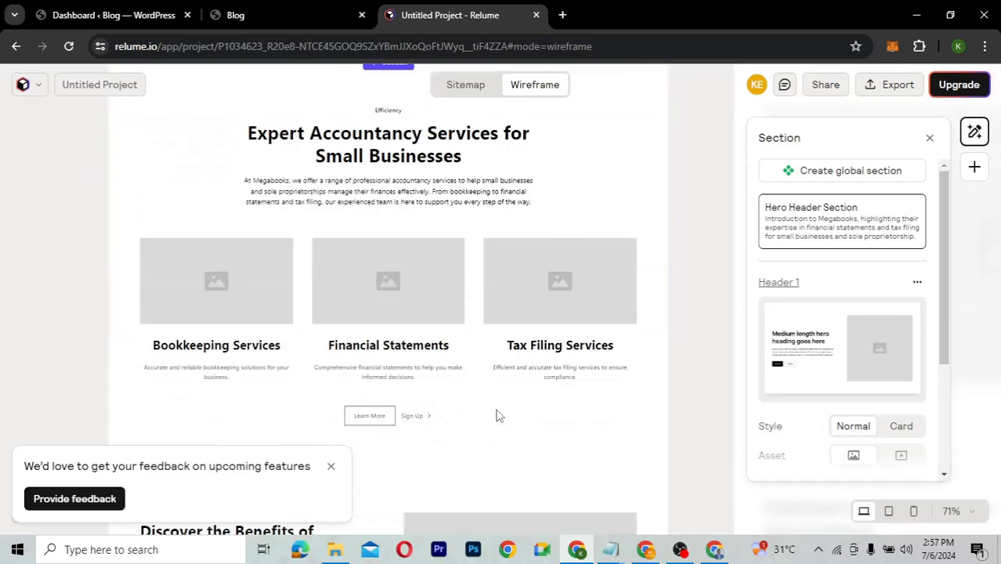
scroll(495, 415, down, 2)
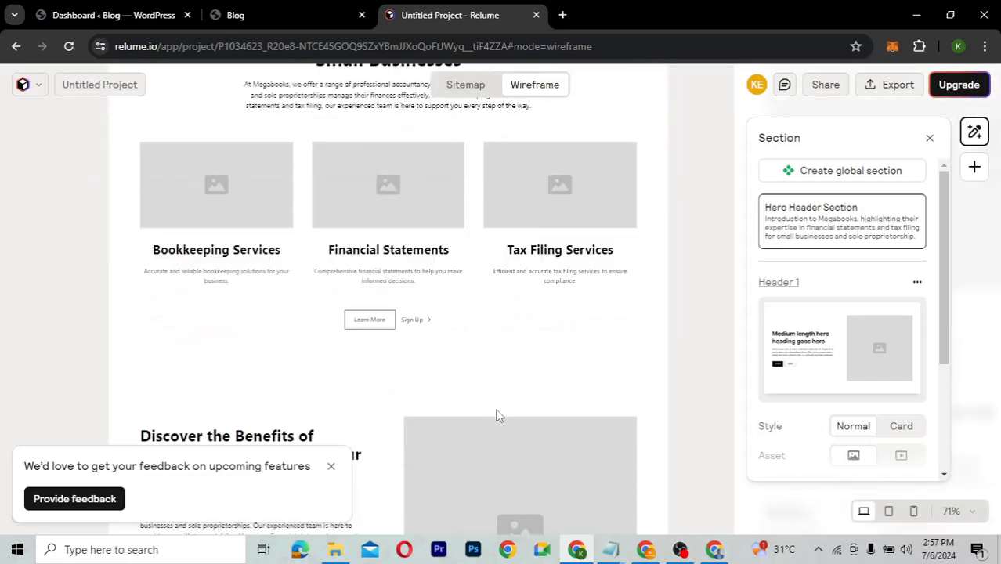
scroll(496, 416, down, 3)
scroll(496, 415, down, 1)
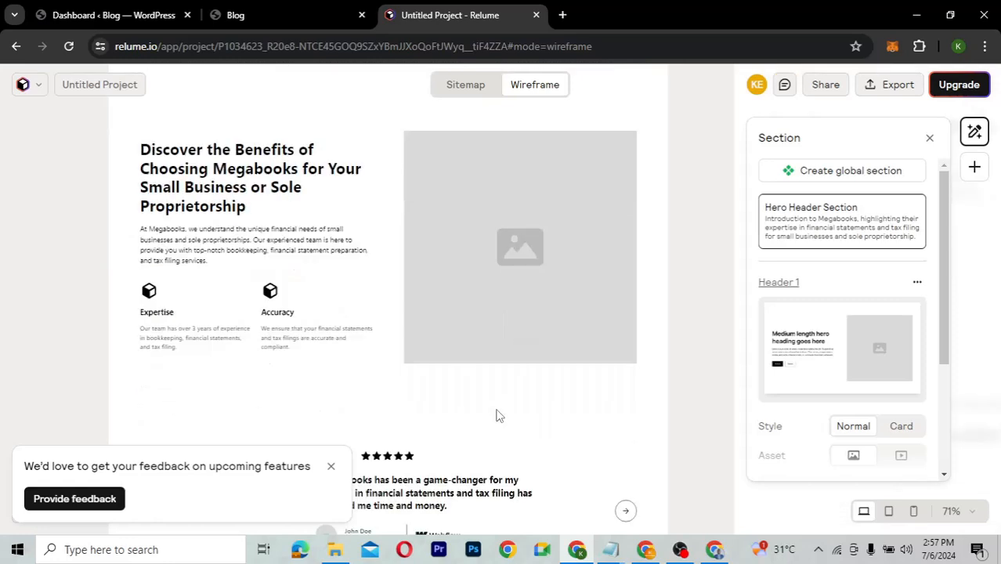
scroll(496, 415, down, 7)
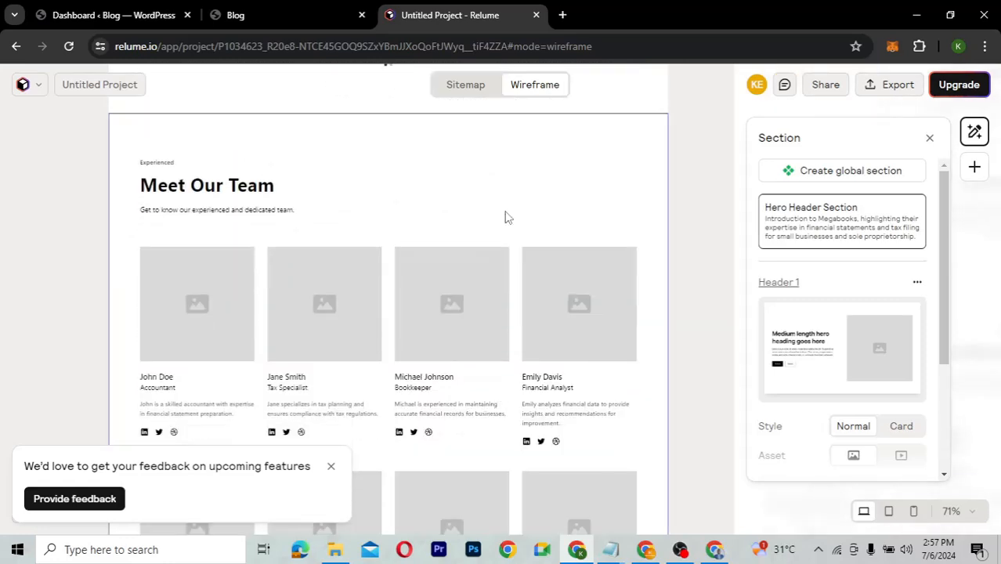
scroll(505, 216, down, 3)
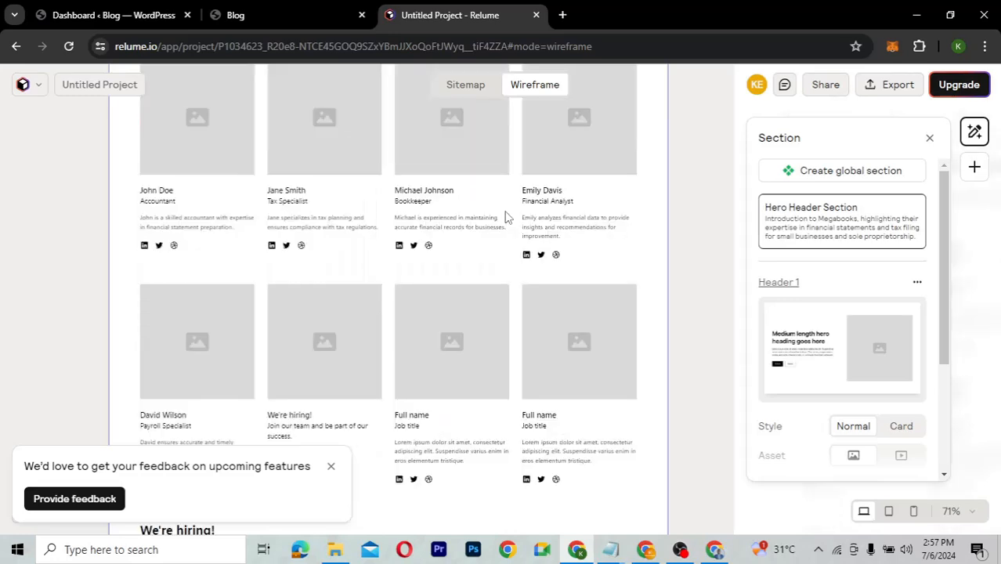
scroll(505, 217, up, 1)
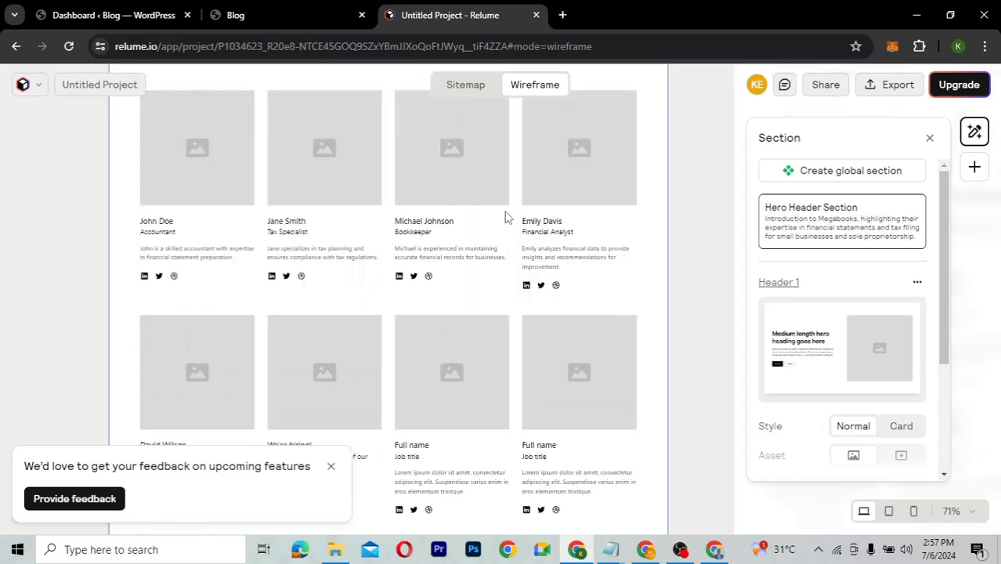
scroll(506, 217, up, 4)
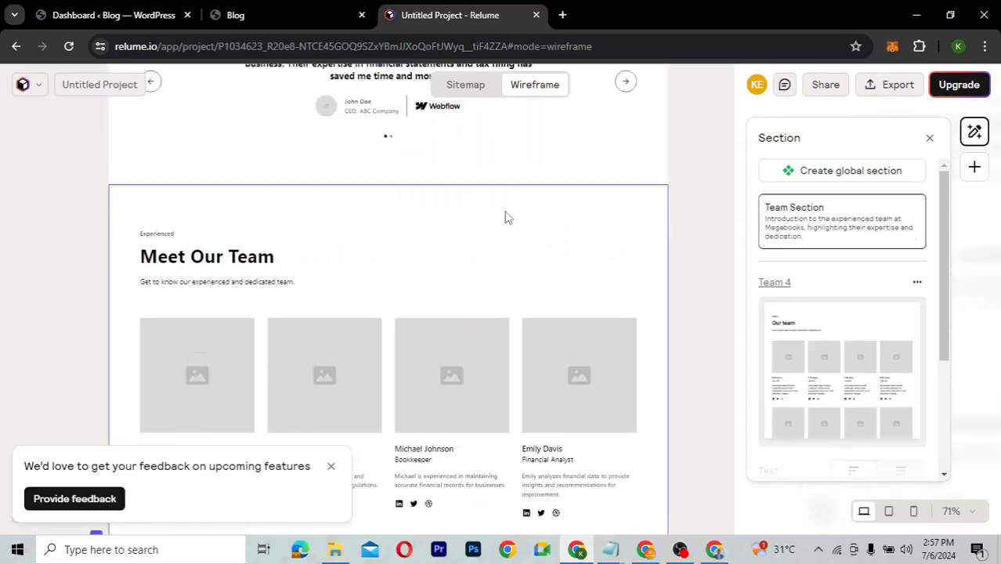
Swap the Meet Our Team layout to Team 20, with heading at left and a two-by-two card grid.
scroll(829, 290, down, 3)
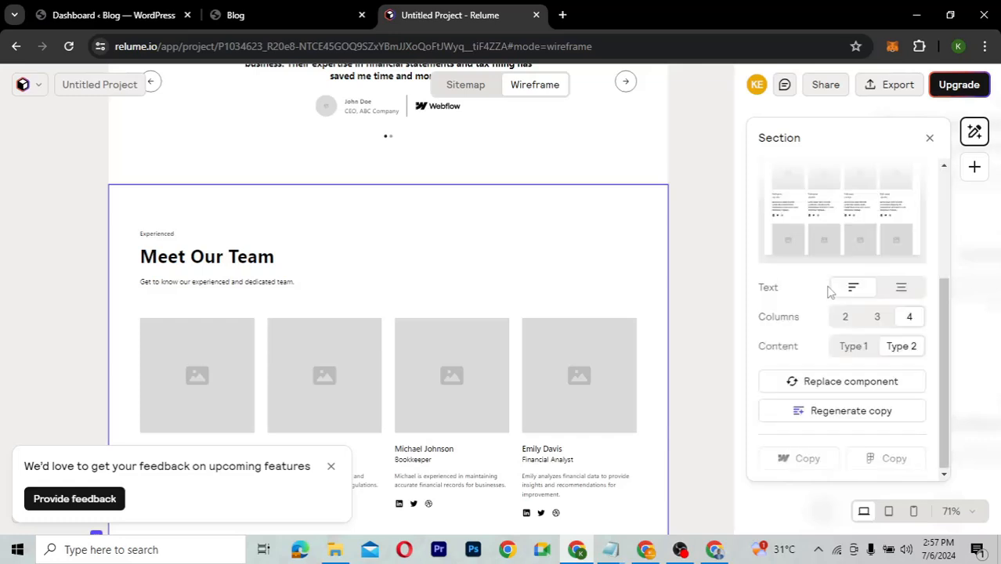
click(841, 382)
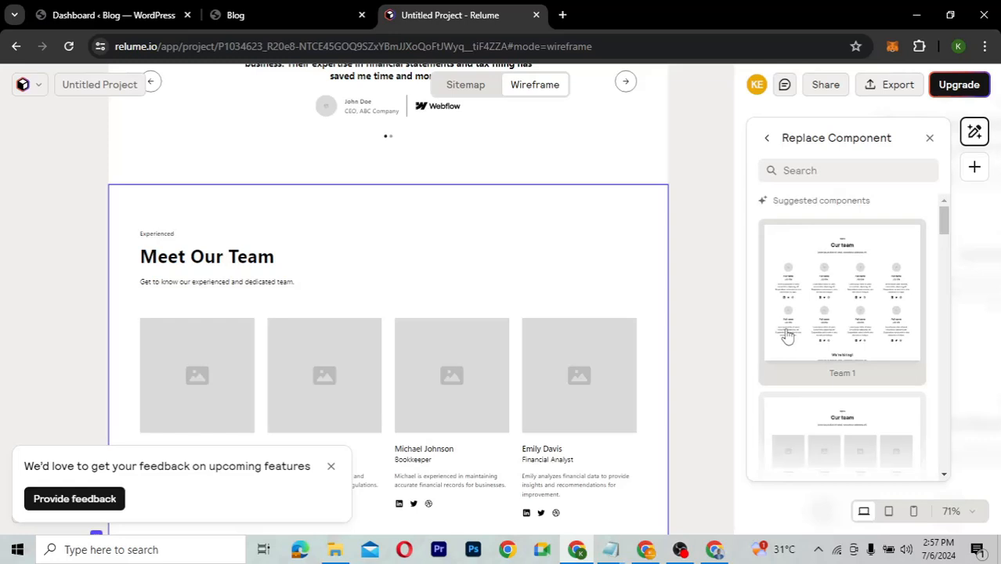
scroll(830, 378, down, 5)
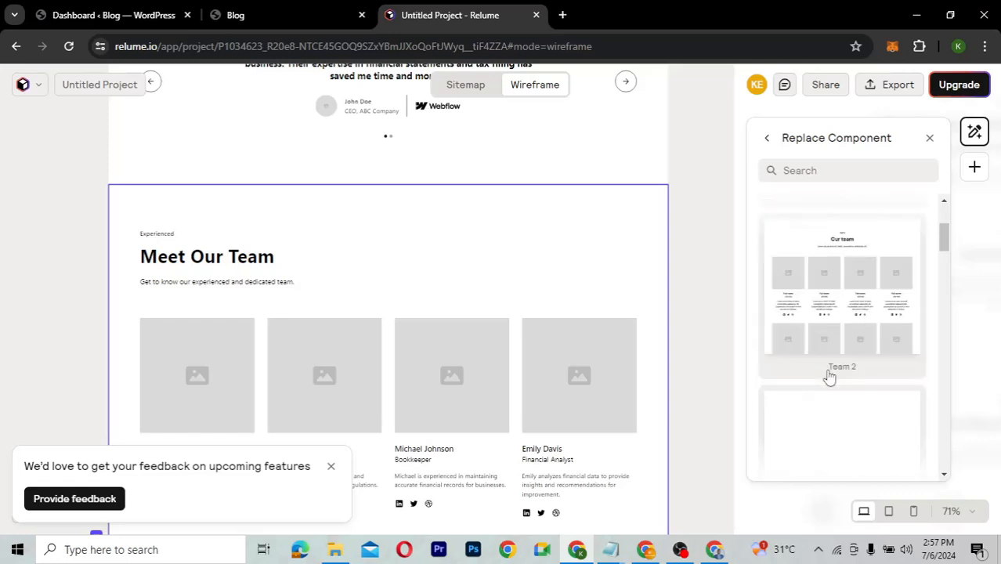
scroll(829, 377, down, 10)
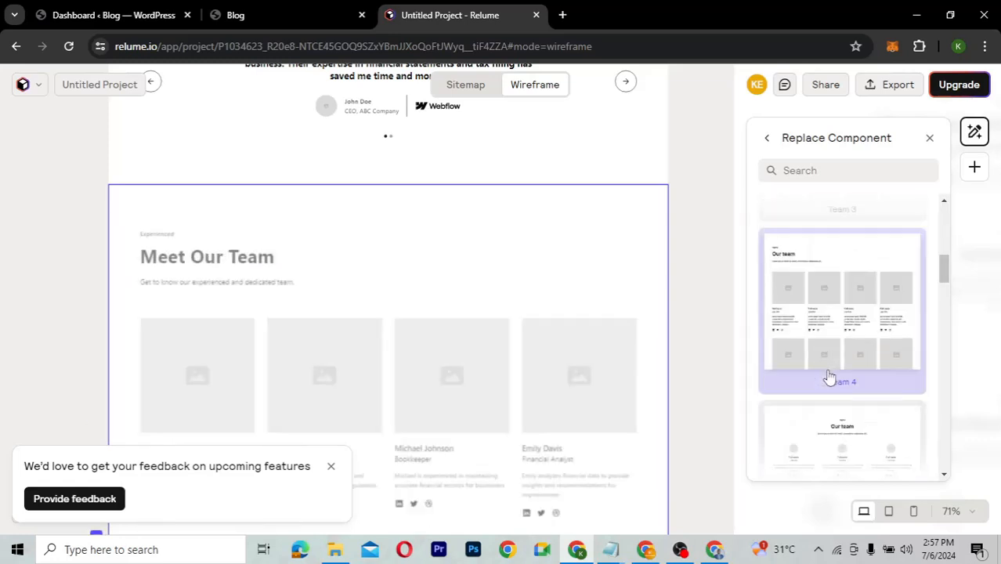
scroll(829, 378, down, 1)
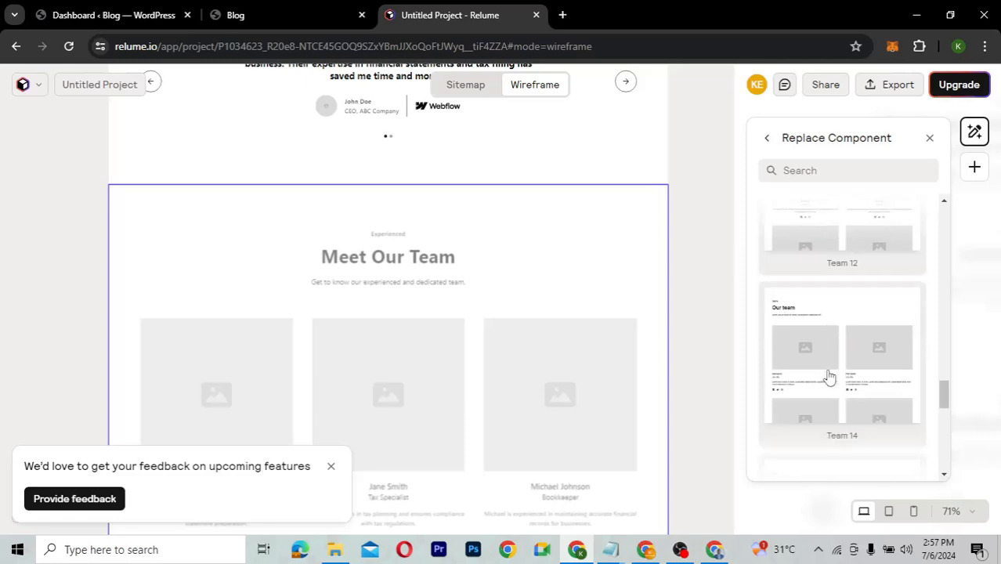
scroll(830, 377, down, 3)
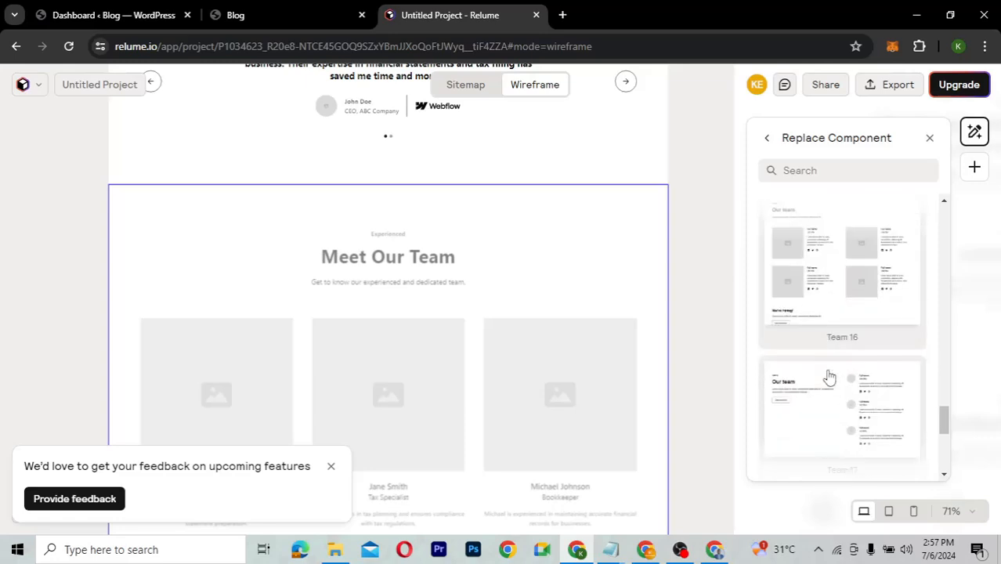
scroll(829, 377, down, 2)
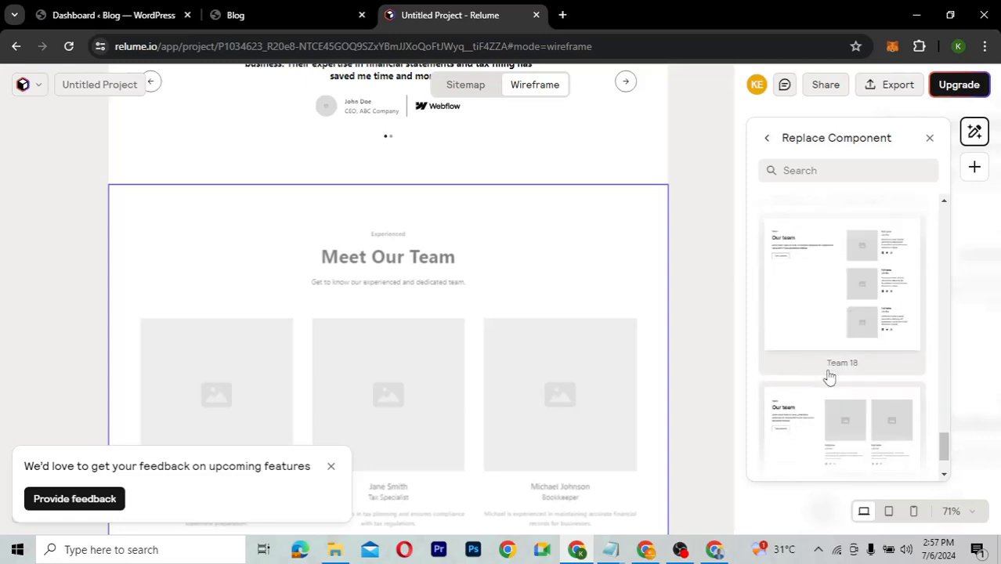
scroll(829, 377, down, 1)
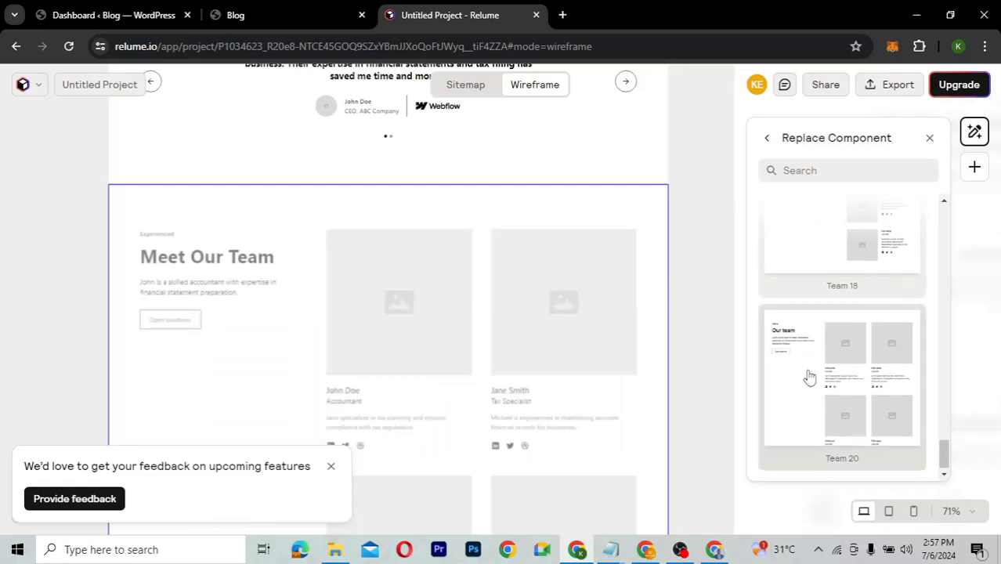
click(809, 377)
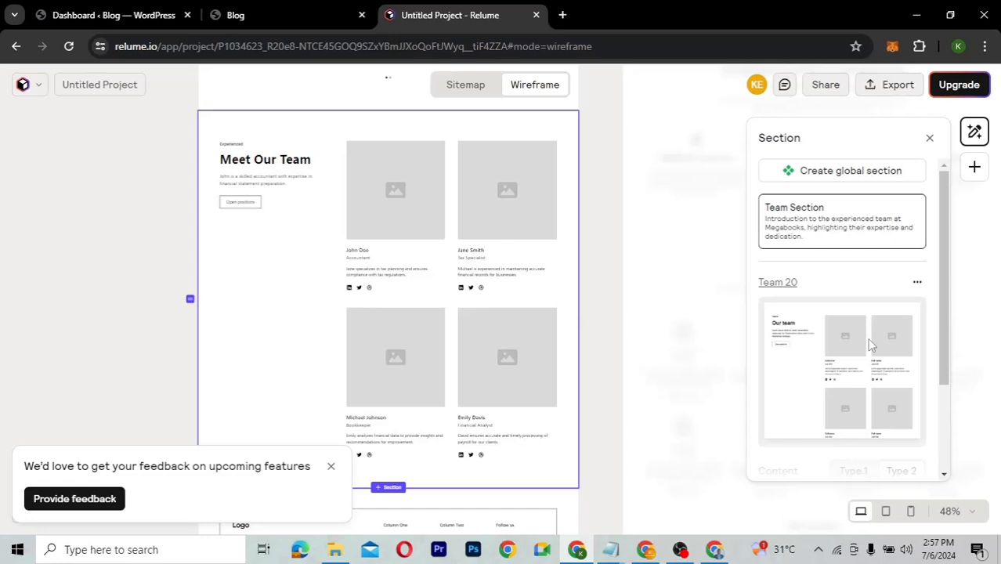
scroll(869, 345, down, 4)
Replace the team layout with Team 6: six cards in three columns plus a 'We're hiring!' block.
click(857, 383)
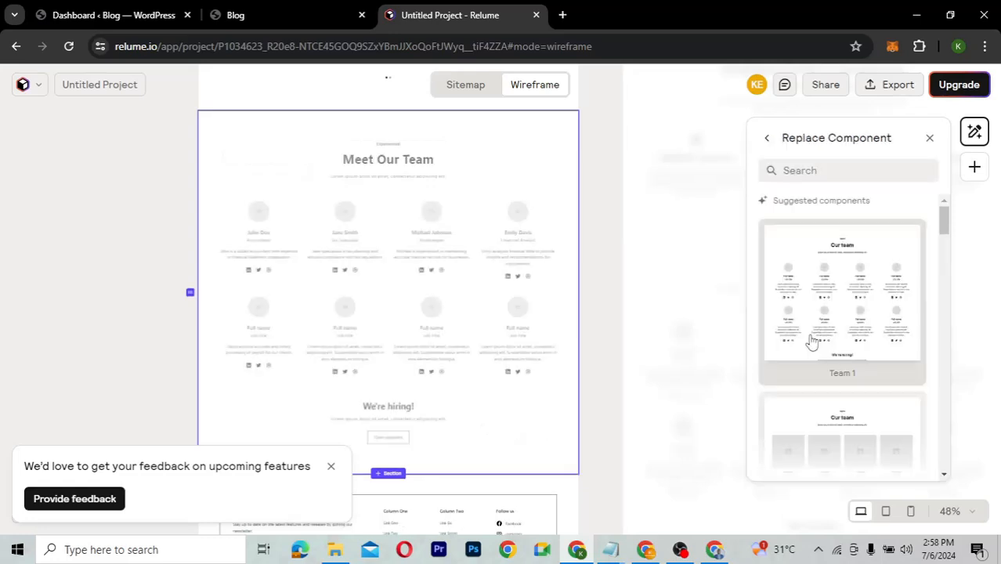
scroll(812, 342, down, 5)
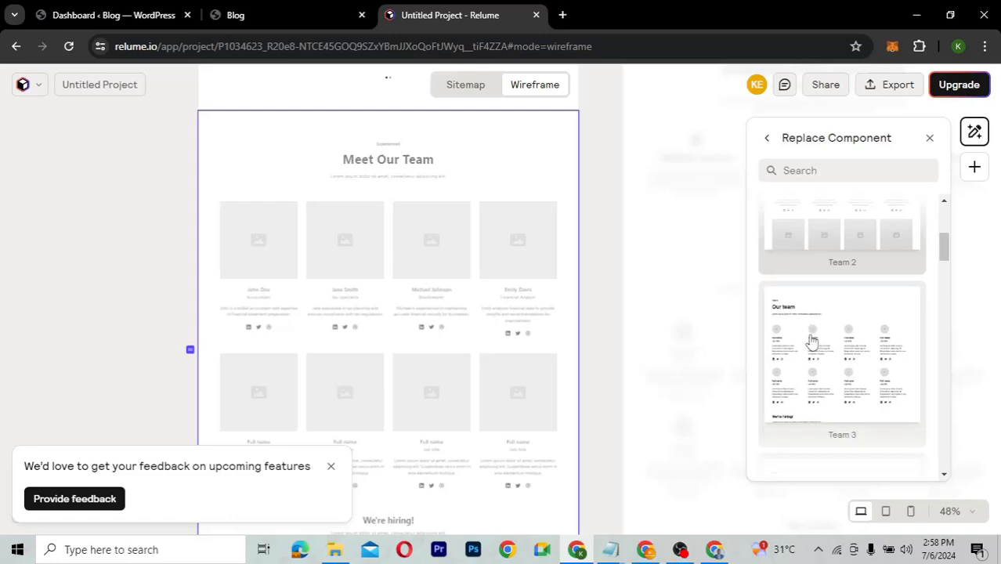
scroll(812, 343, down, 2)
scroll(812, 342, down, 4)
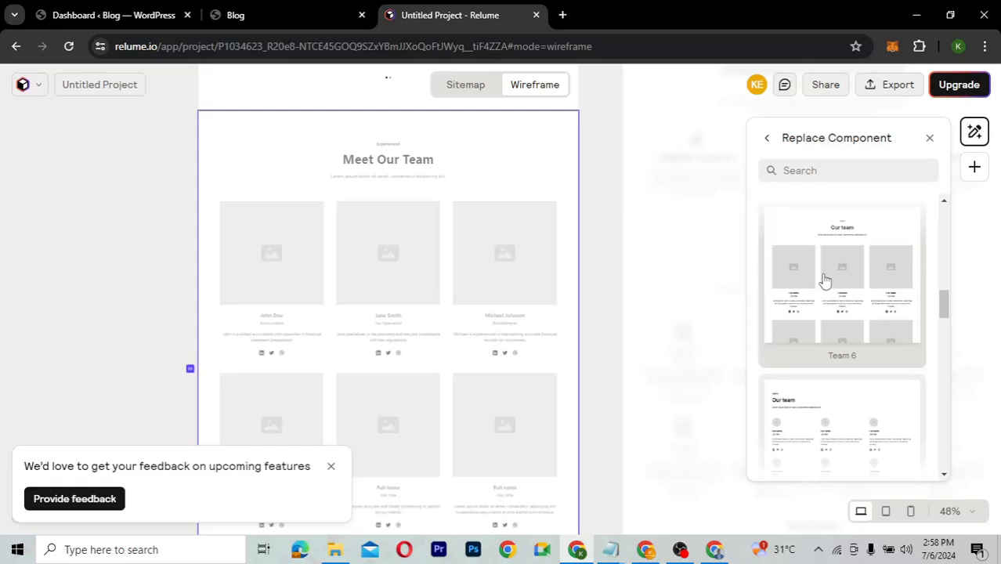
click(824, 281)
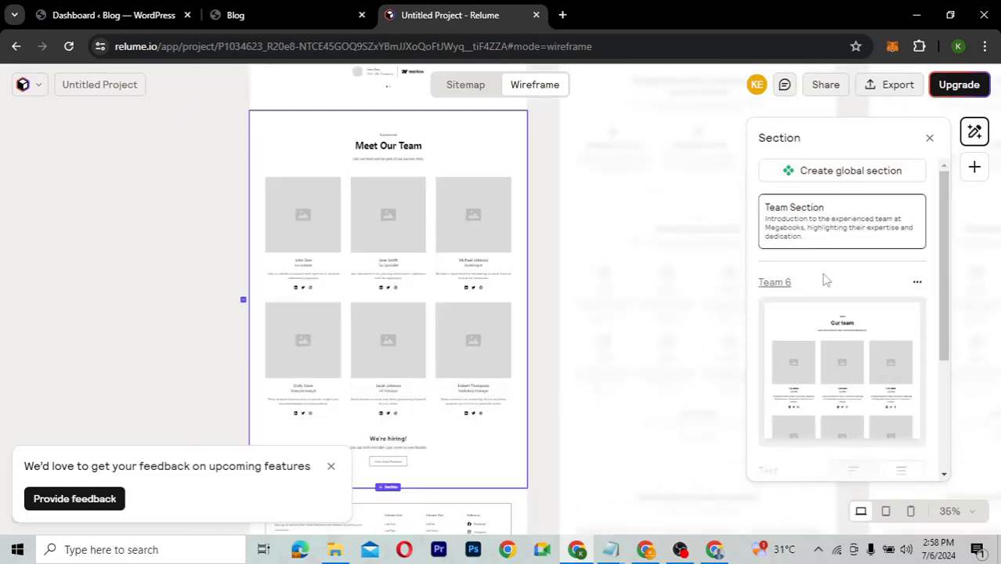
scroll(829, 301, down, 3)
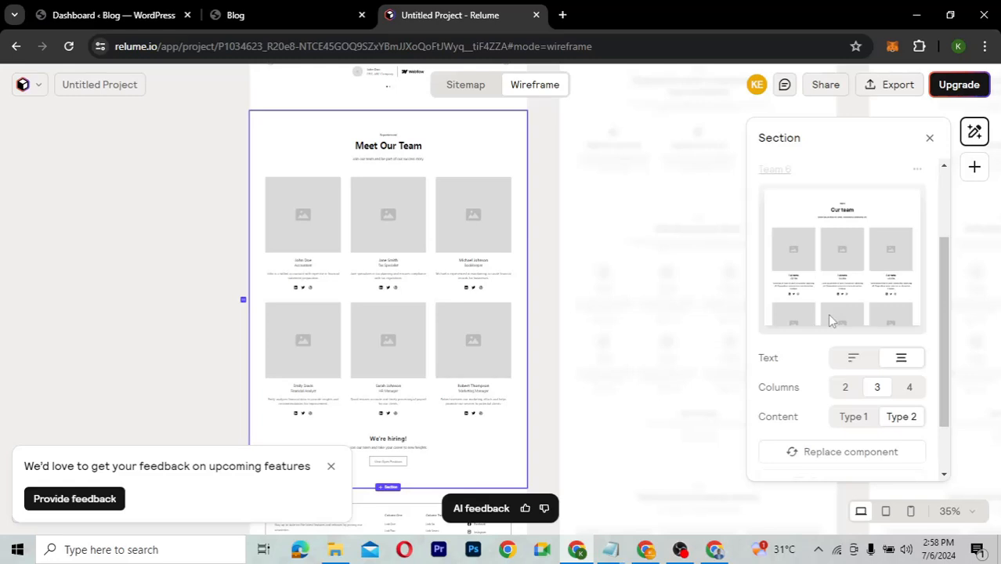
scroll(830, 319, down, 2)
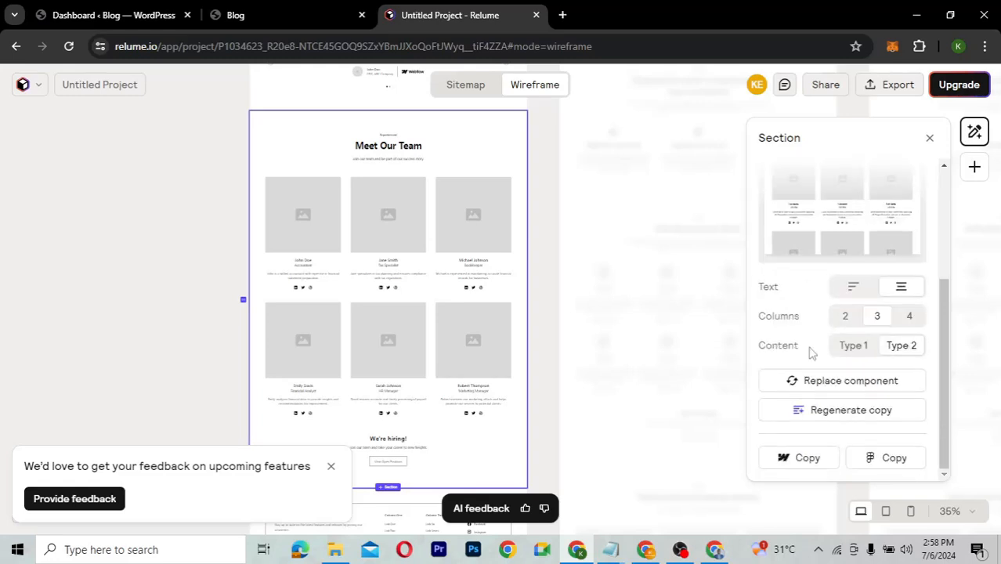
Set the team section to Content Type 2 with 2 columns, showing four member cards two-by-two.
click(853, 350)
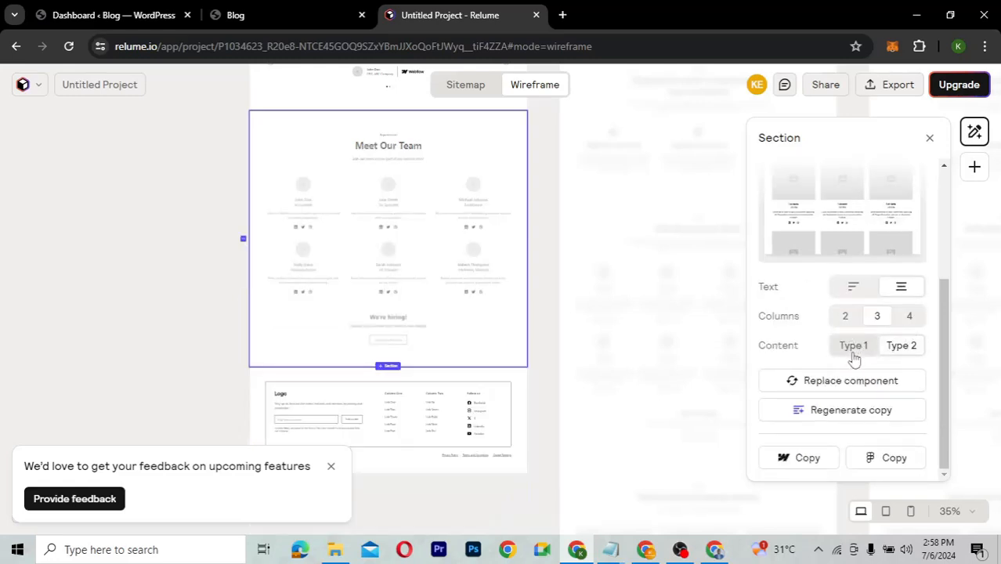
click(909, 320)
click(845, 318)
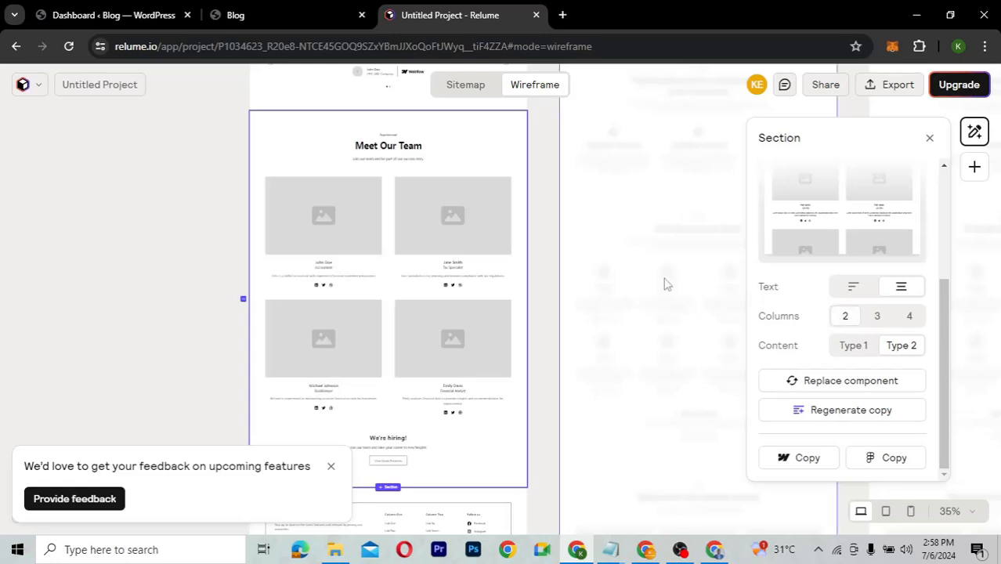
scroll(664, 284, up, 2)
scroll(665, 284, up, 1)
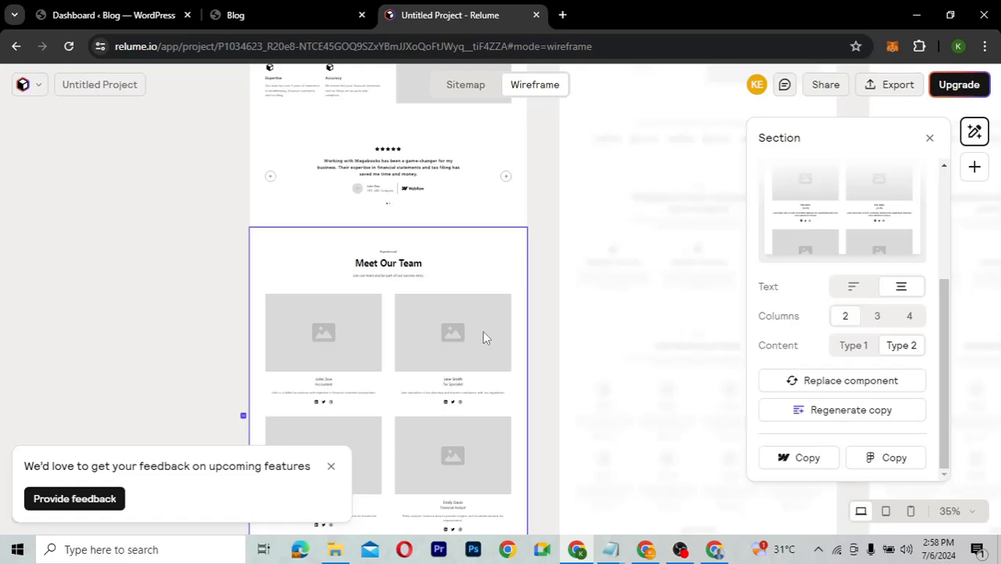
ctrl+scroll(482, 337, up, 2)
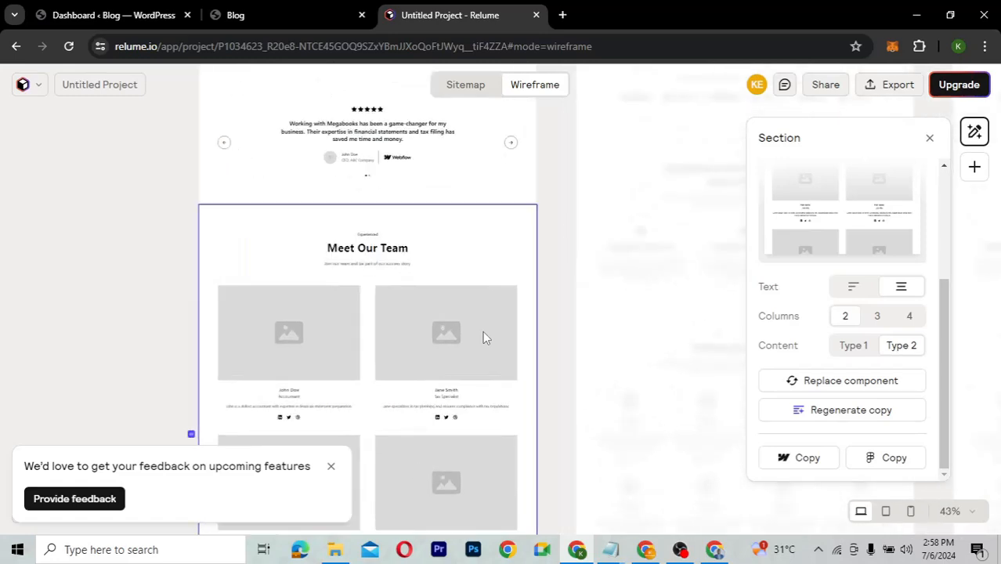
ctrl+scroll(482, 338, up, 1)
ctrl+scroll(482, 338, up, 2)
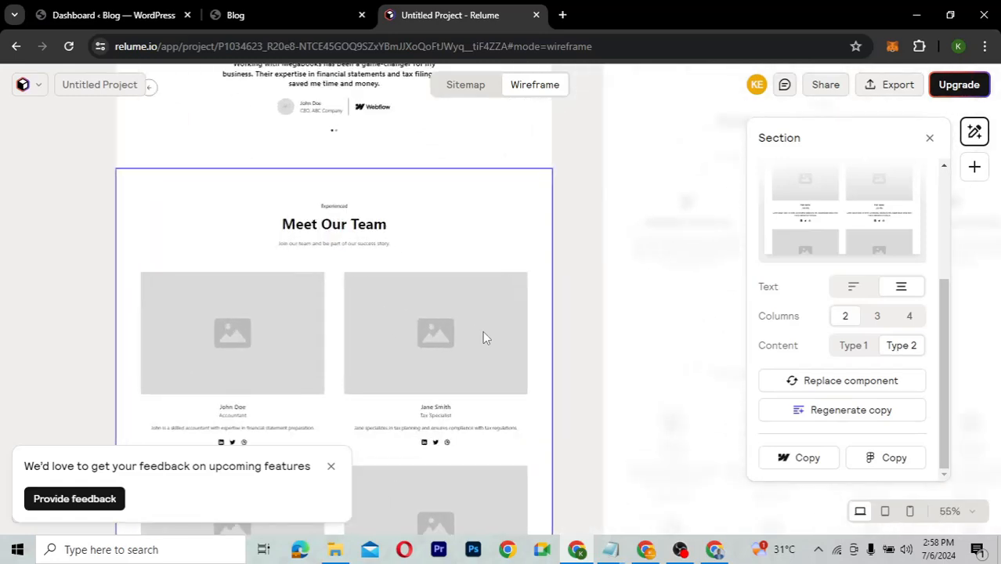
scroll(482, 338, down, 3)
scroll(483, 338, down, 2)
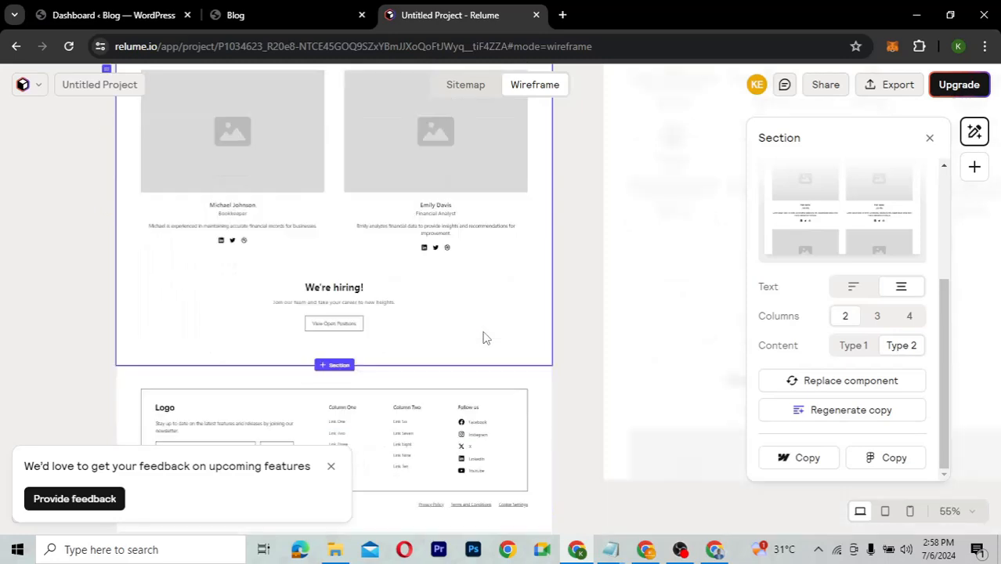
scroll(482, 338, down, 1)
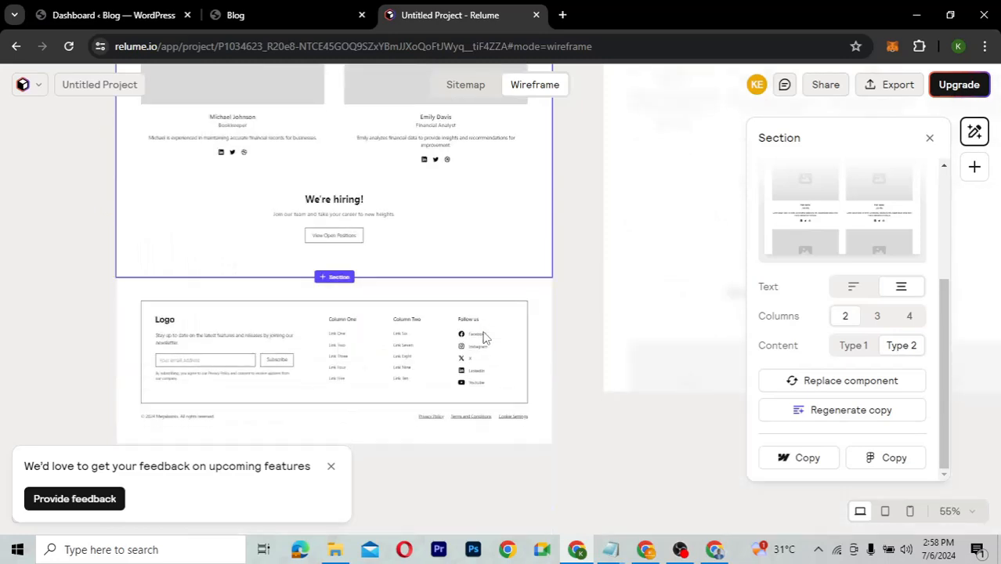
scroll(482, 337, down, 1)
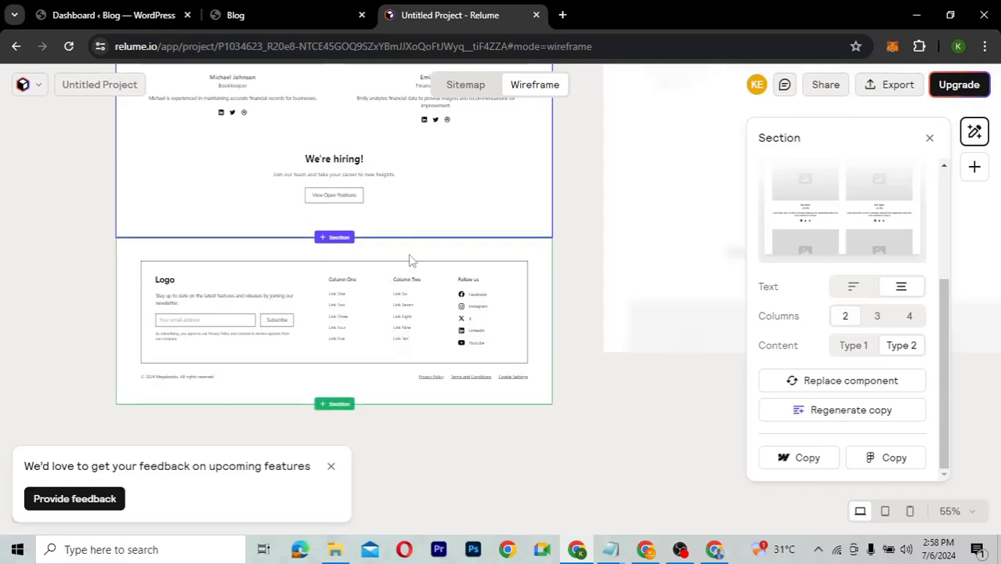
Replace the footer with Footer 4: logo, five links and social icons above the copyright line.
click(377, 366)
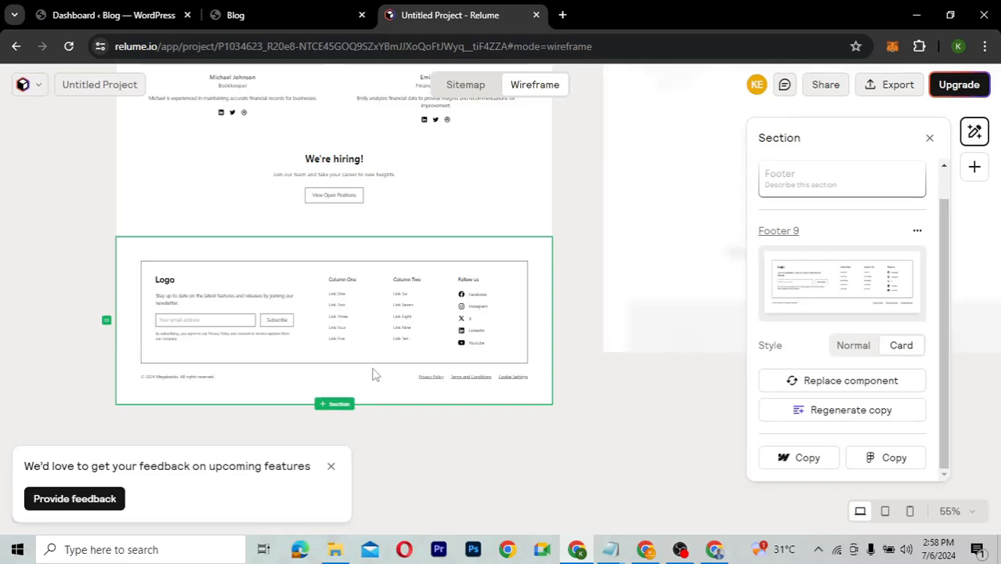
click(840, 383)
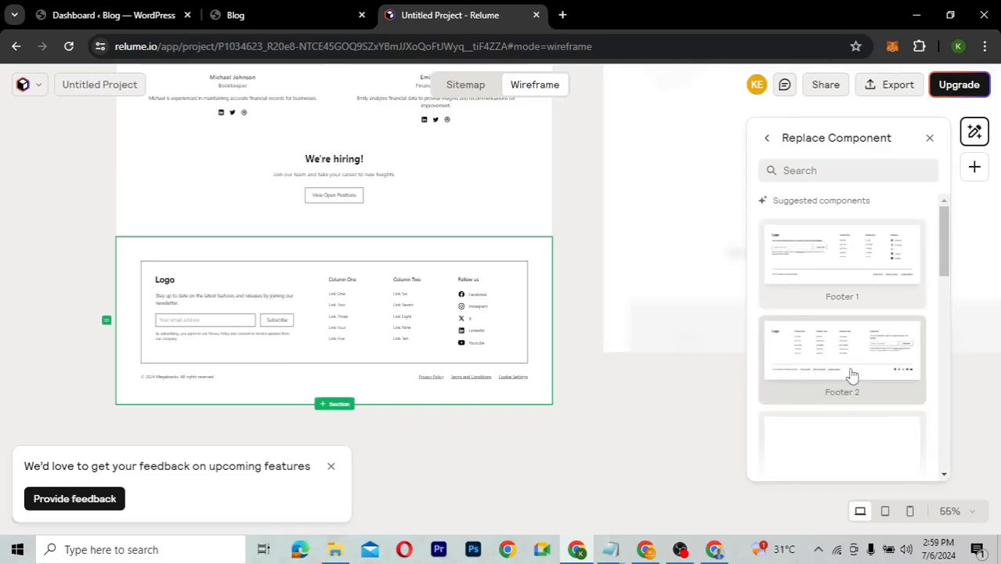
scroll(852, 376, down, 4)
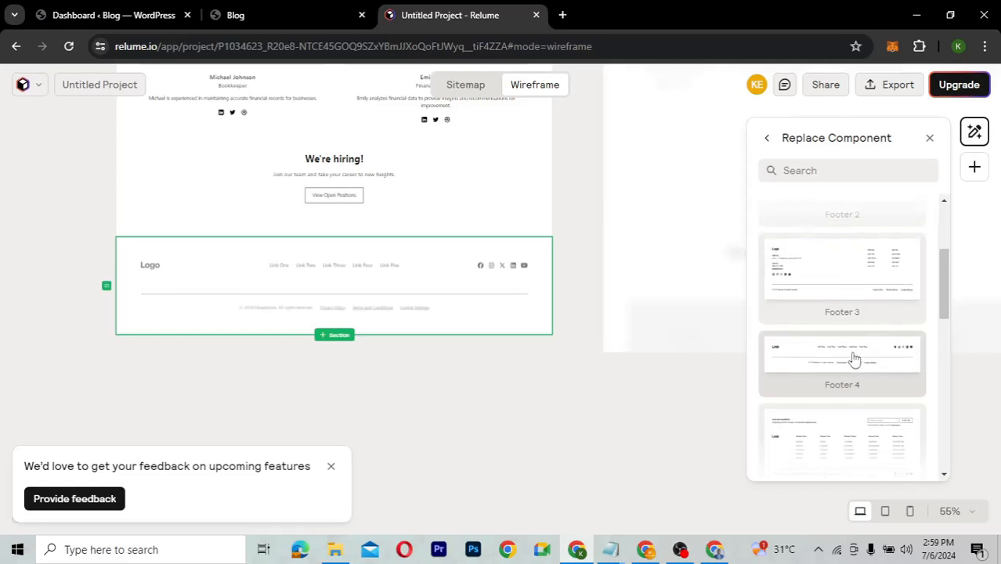
click(854, 359)
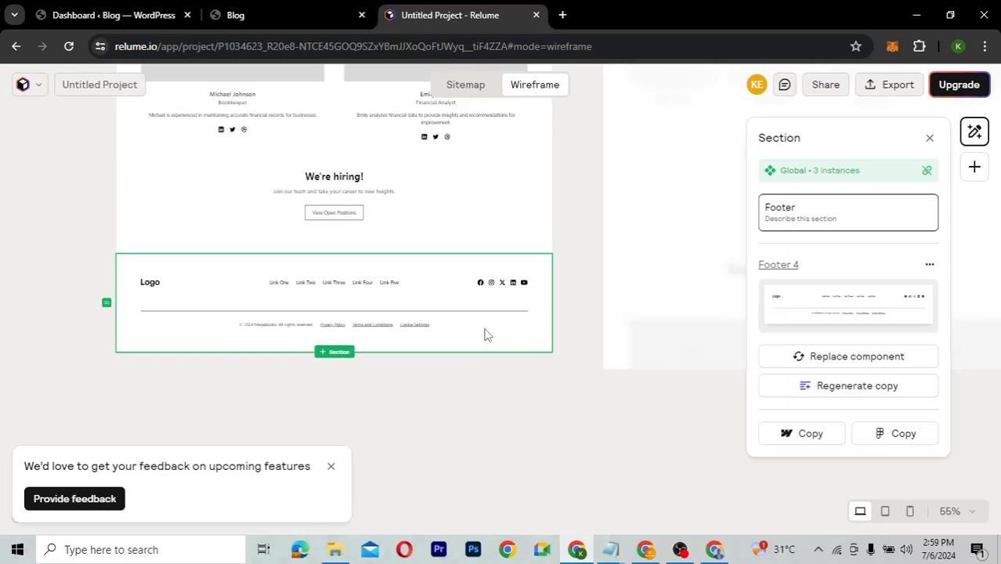
scroll(484, 336, up, 10)
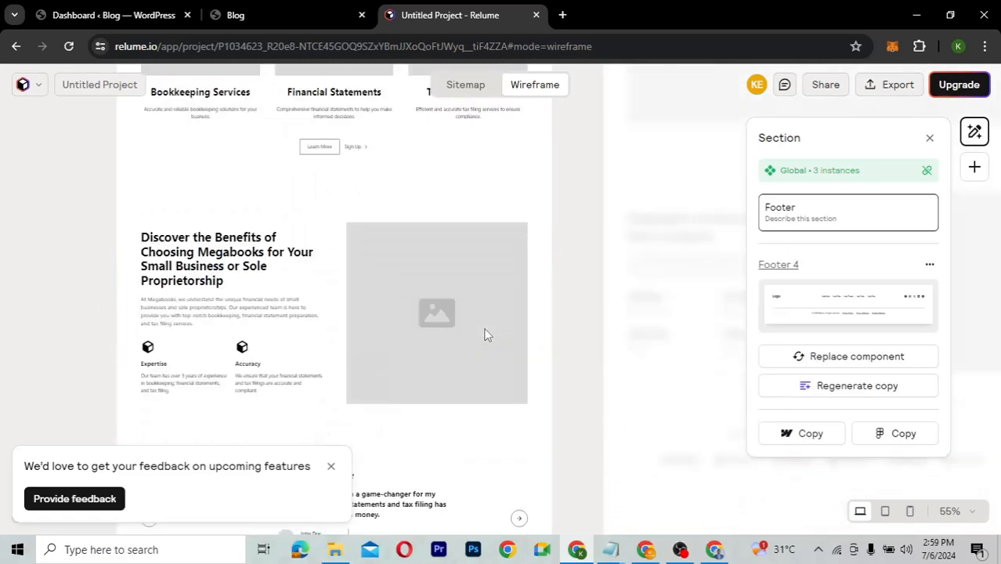
scroll(484, 335, up, 8)
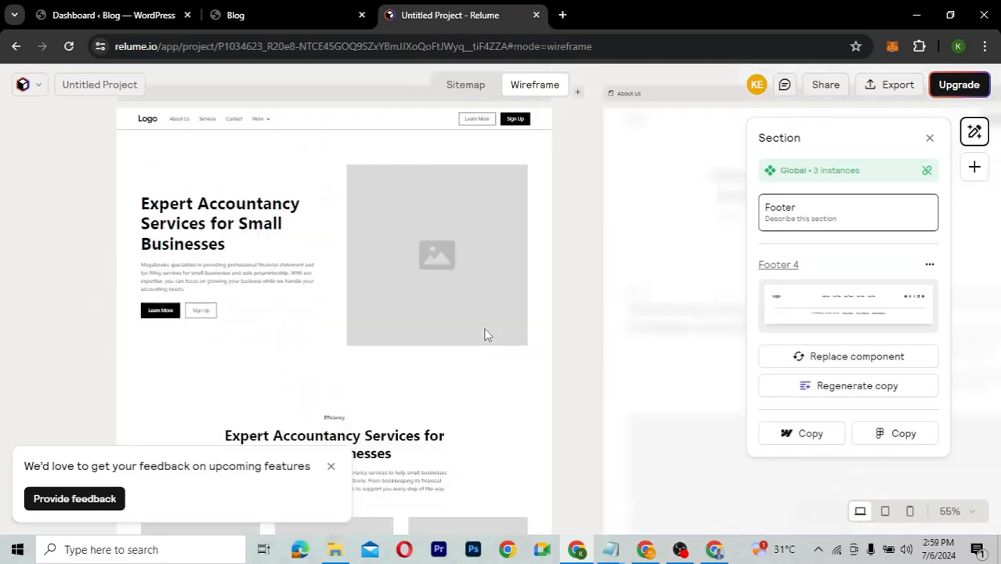
scroll(484, 336, down, 2)
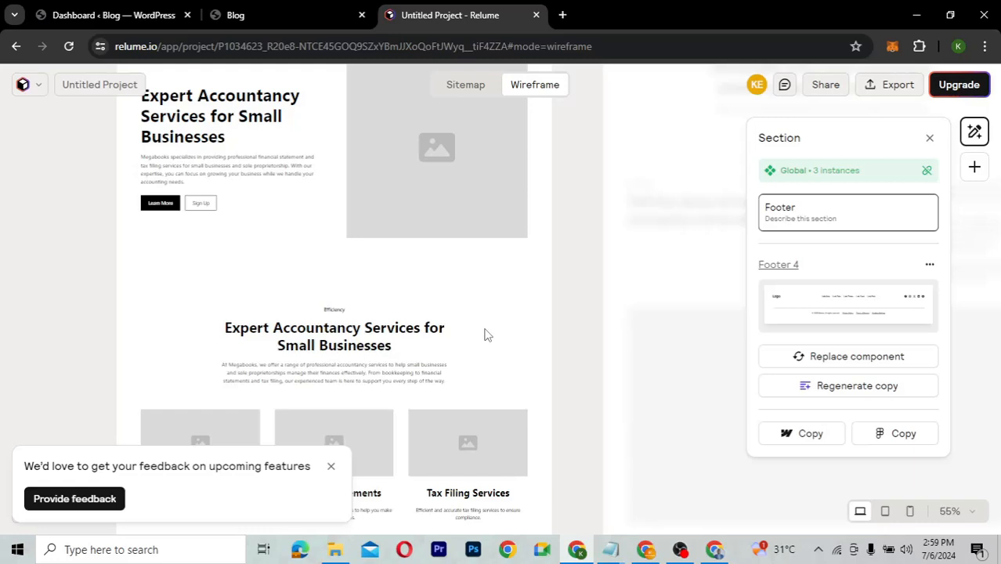
scroll(484, 335, down, 6)
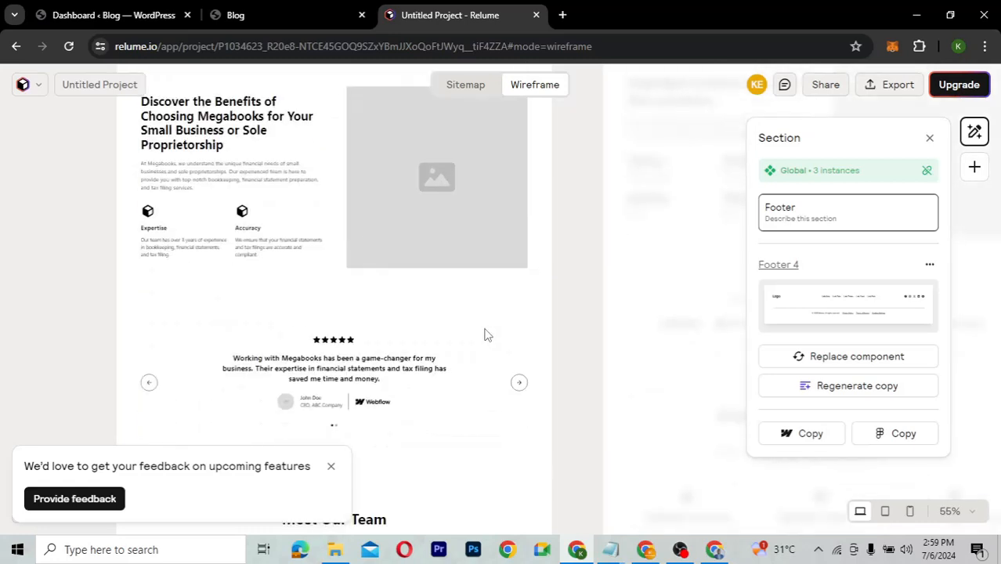
scroll(484, 336, down, 3)
scroll(484, 336, down, 6)
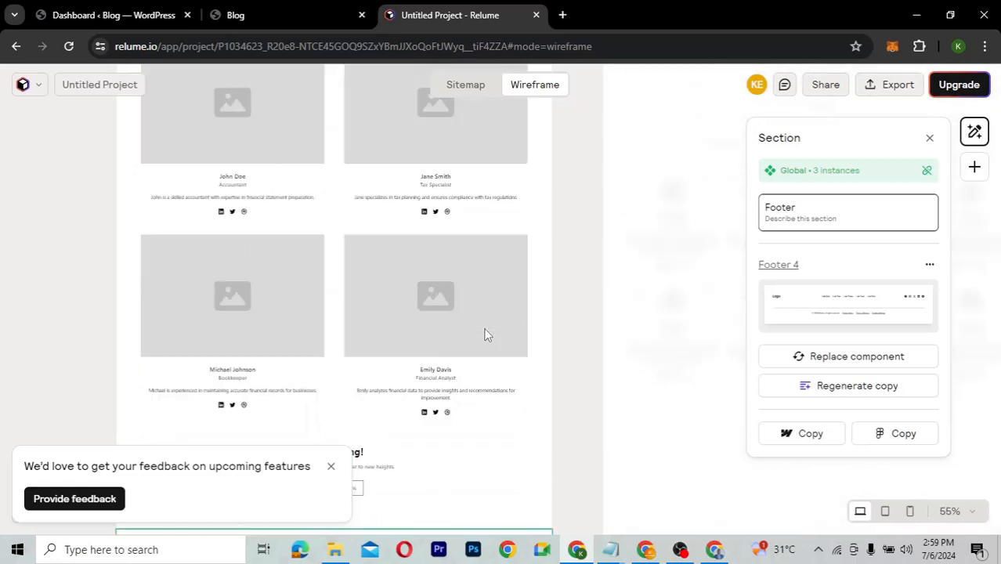
scroll(484, 336, down, 1)
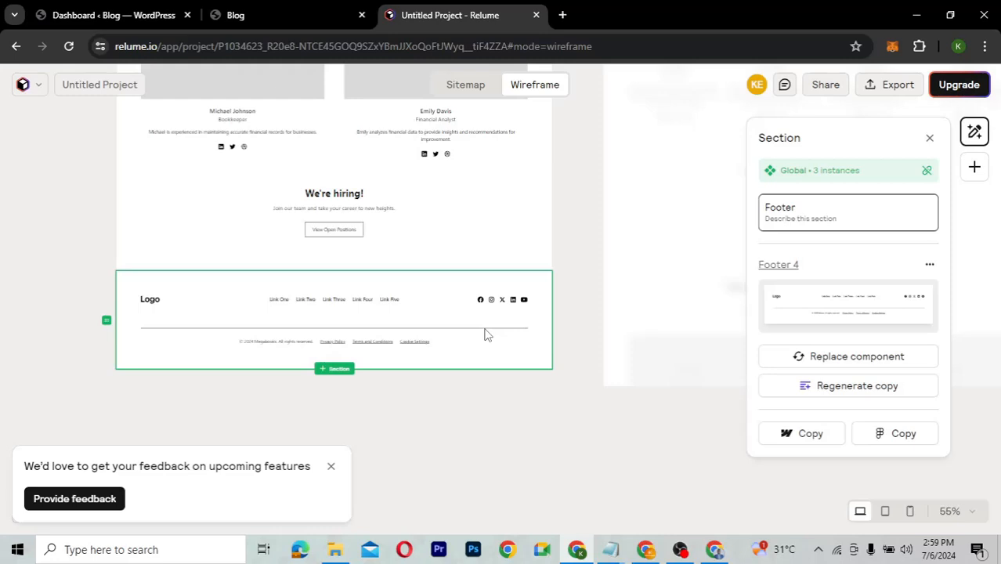
scroll(484, 335, up, 3)
scroll(484, 335, up, 5)
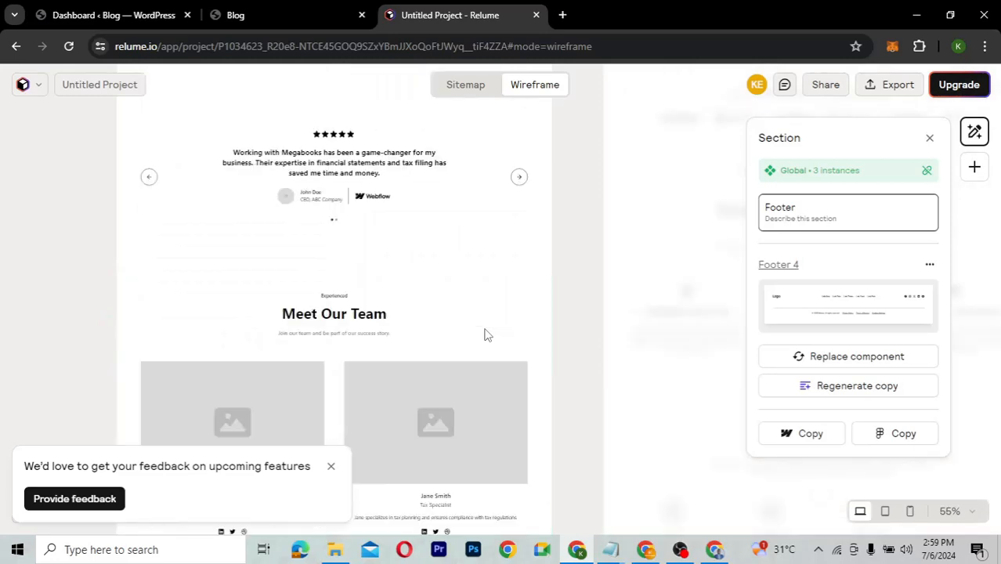
scroll(484, 336, up, 4)
scroll(484, 335, up, 3)
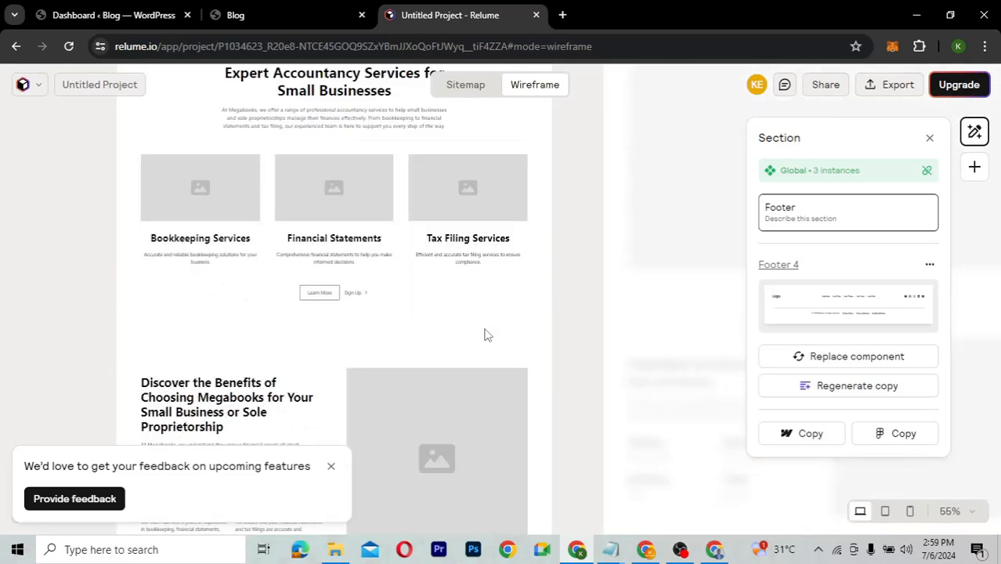
scroll(484, 335, up, 4)
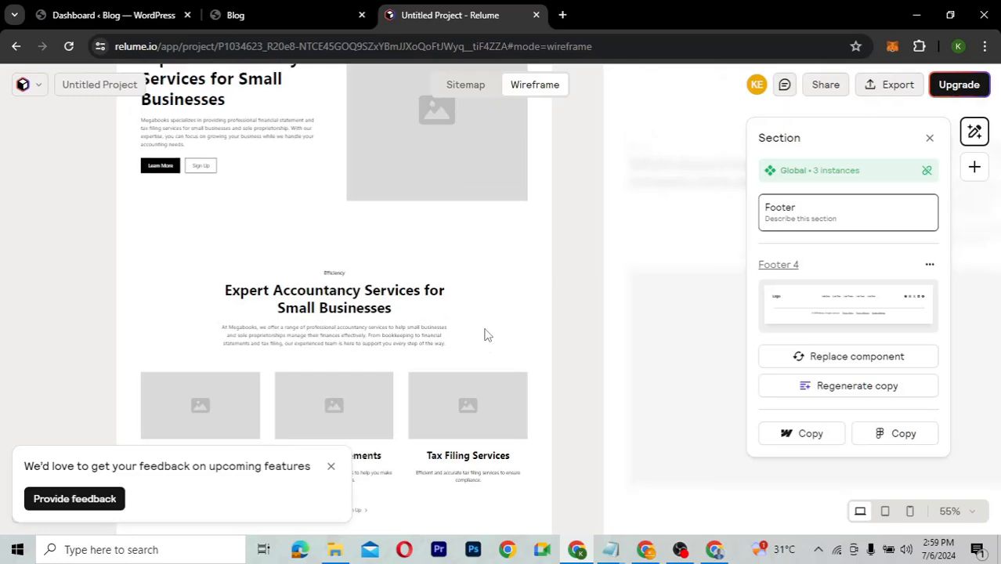
scroll(484, 335, down, 3)
scroll(484, 335, down, 5)
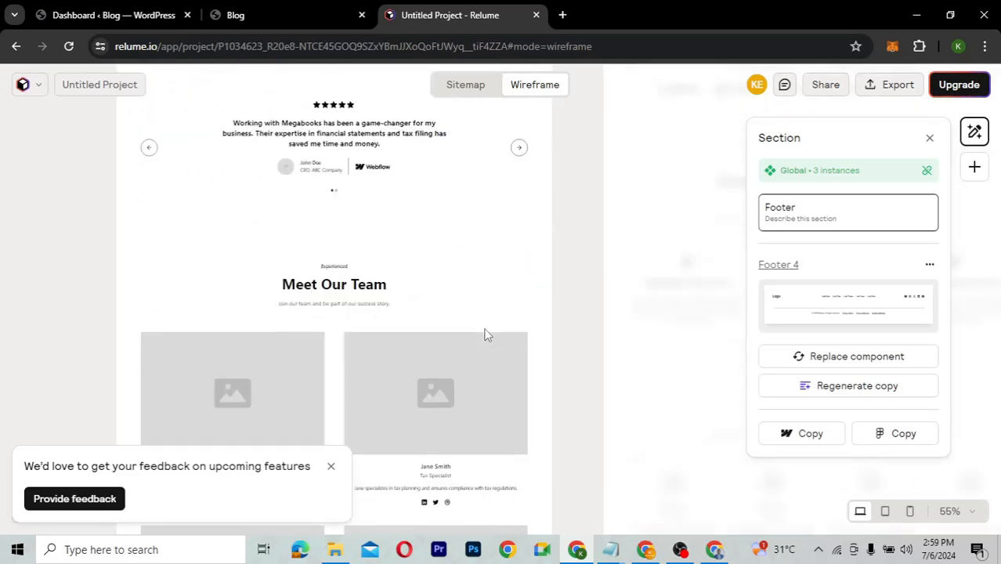
mouse_move(332, 233)
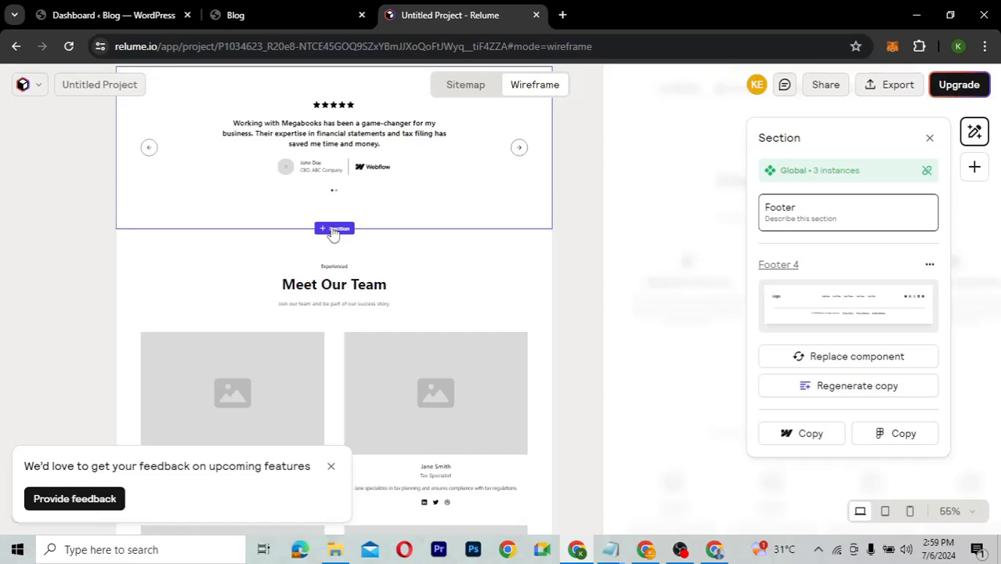
Drag the testimonial section down below the We're hiring! section.
click(333, 229)
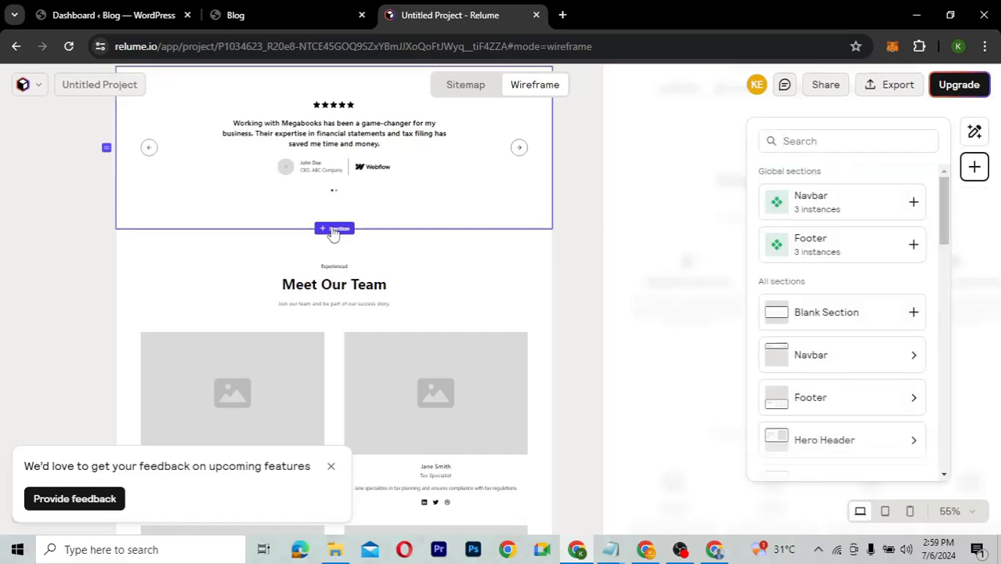
scroll(427, 254, up, 2)
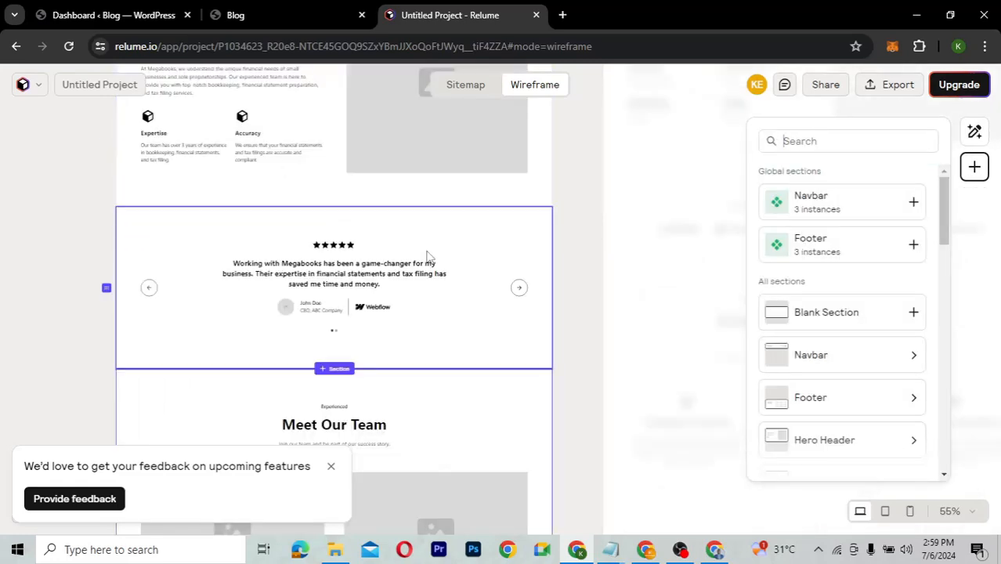
scroll(427, 255, up, 2)
scroll(427, 255, down, 1)
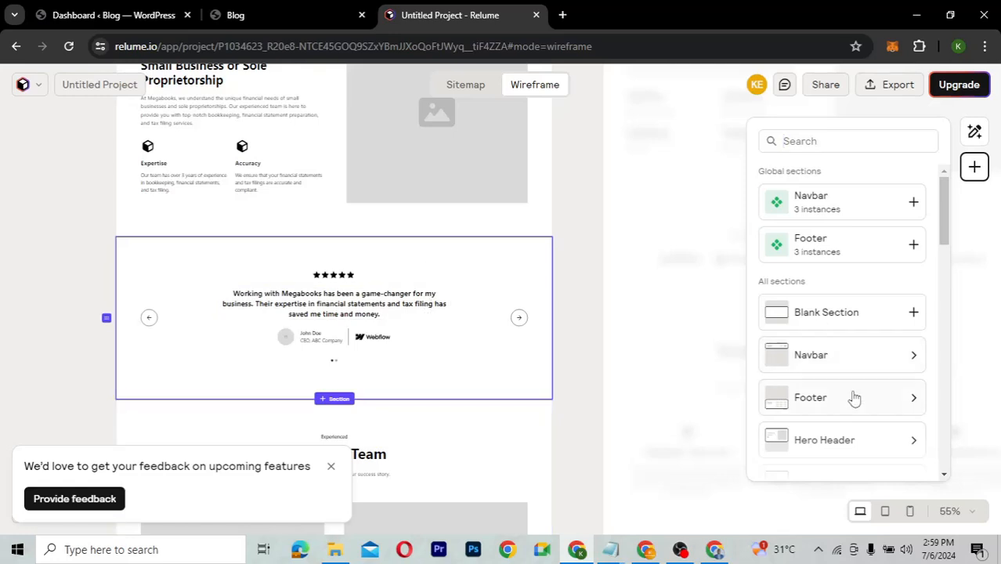
scroll(854, 398, down, 2)
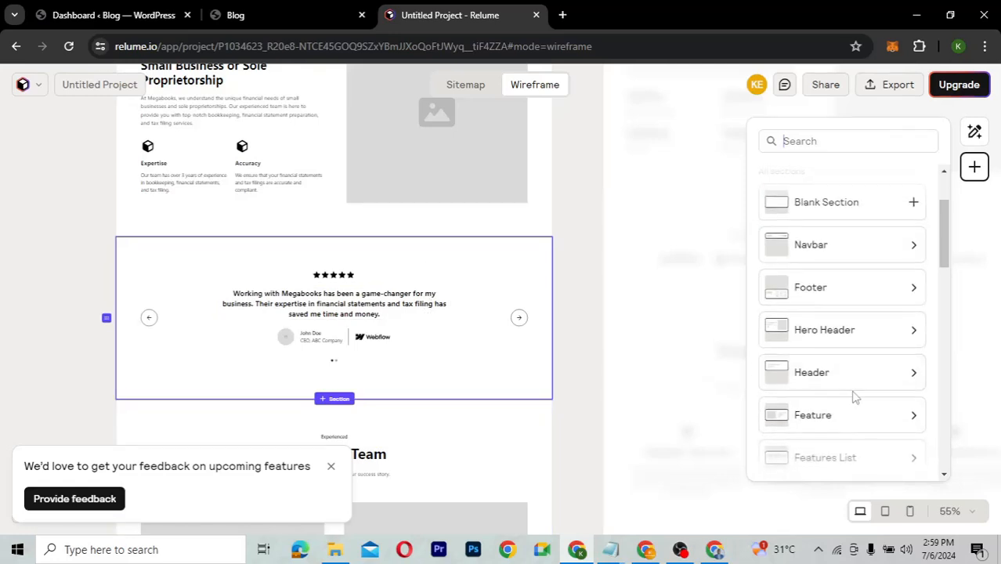
scroll(854, 396, down, 1)
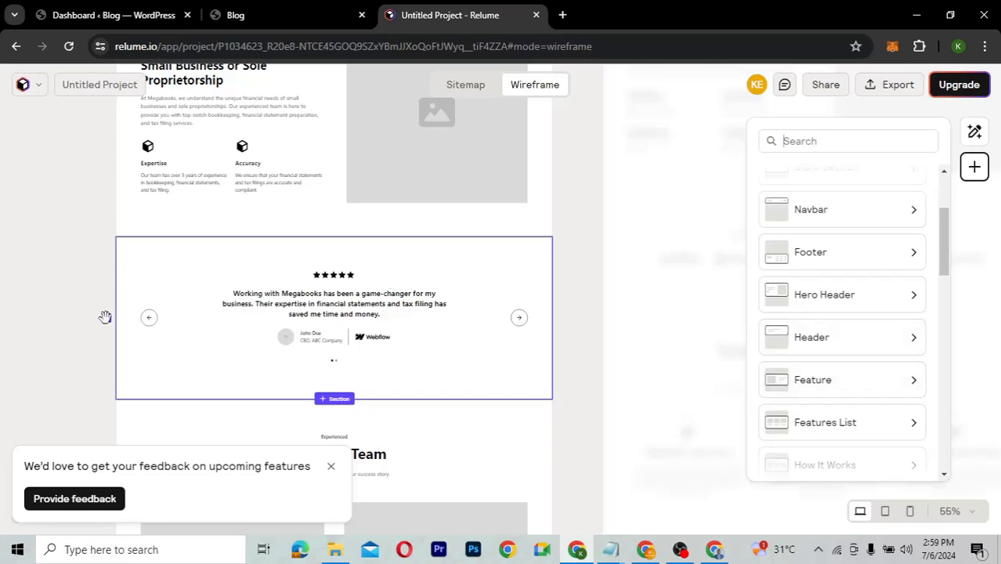
drag(105, 317, 114, 396)
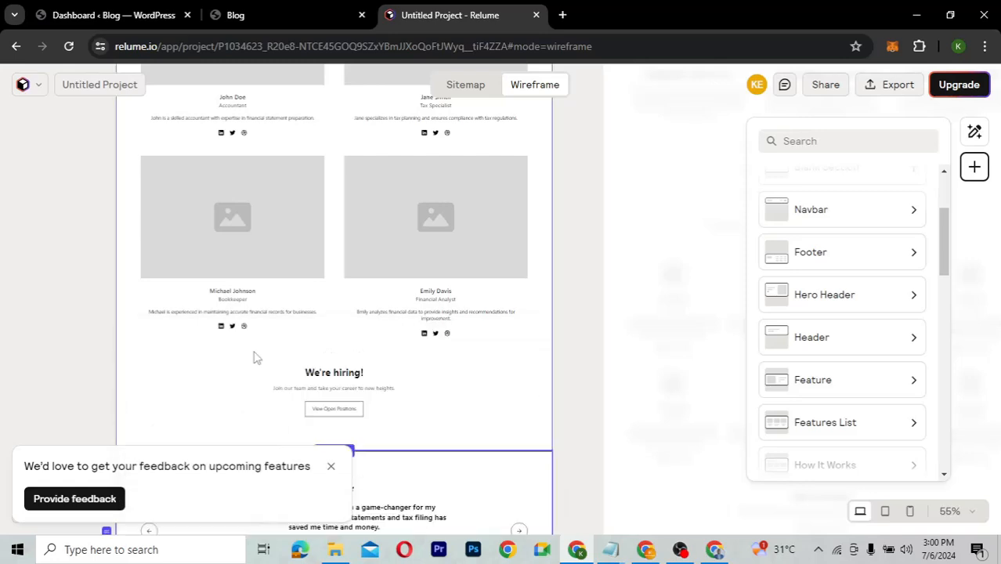
Check the new section order above the footer and close the section library.
scroll(253, 352, up, 1)
scroll(253, 357, up, 2)
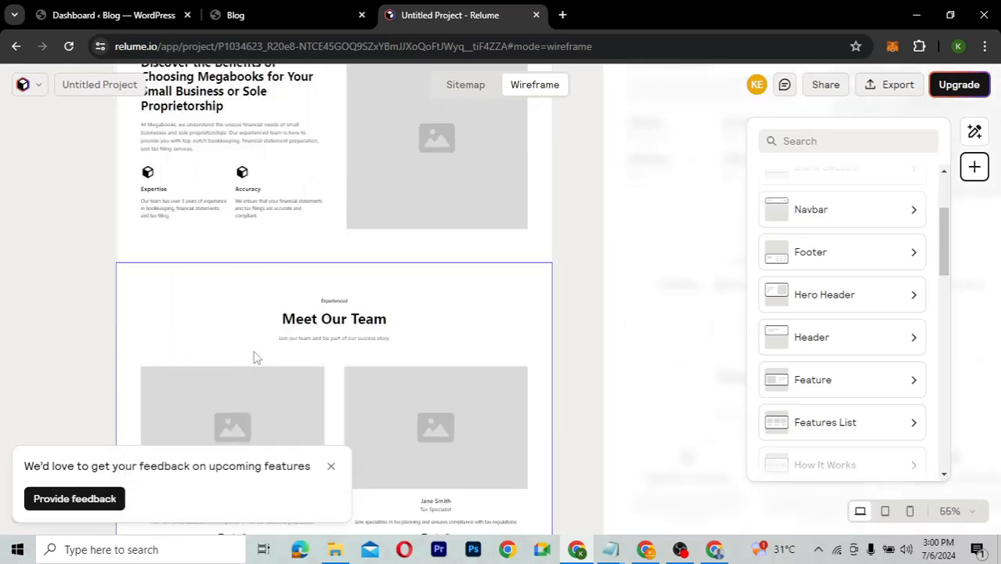
scroll(253, 358, up, 3)
scroll(253, 358, down, 6)
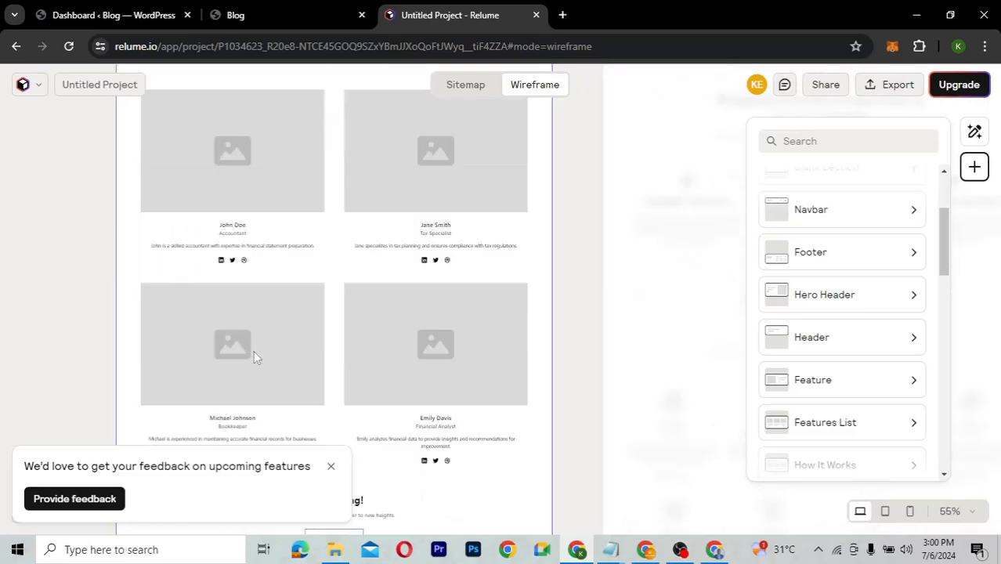
scroll(253, 358, down, 2)
scroll(253, 358, down, 2)
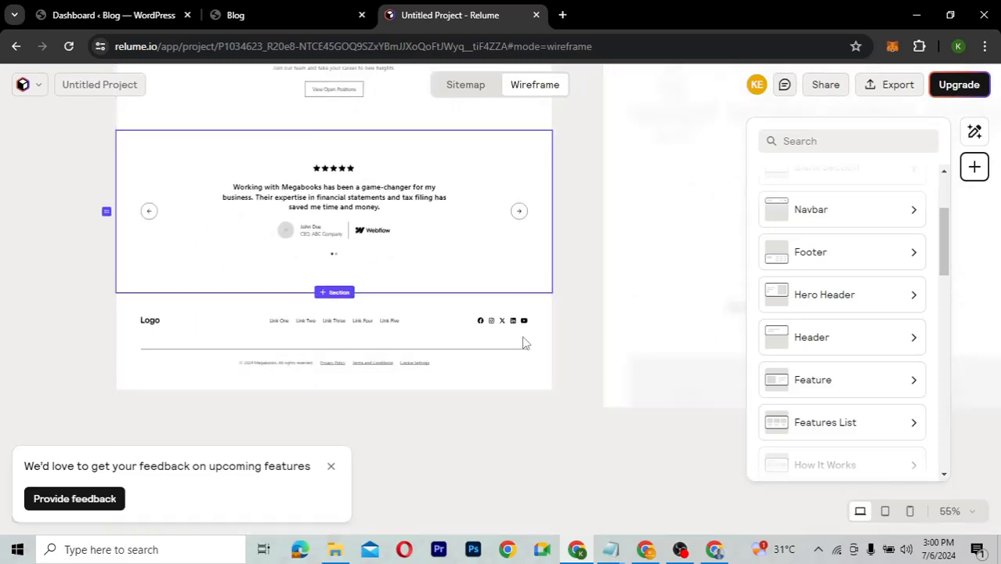
scroll(374, 292, up, 2)
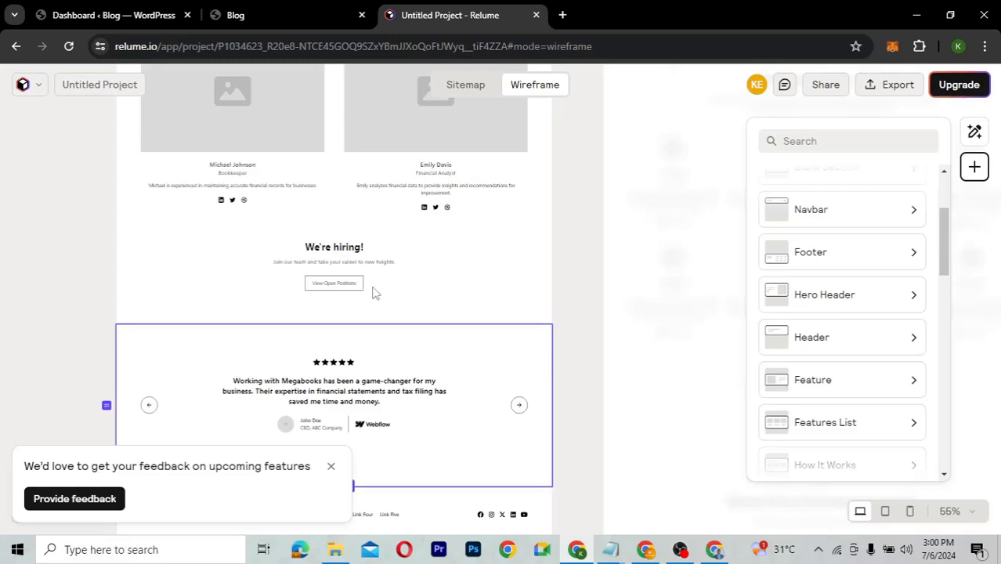
scroll(373, 292, up, 4)
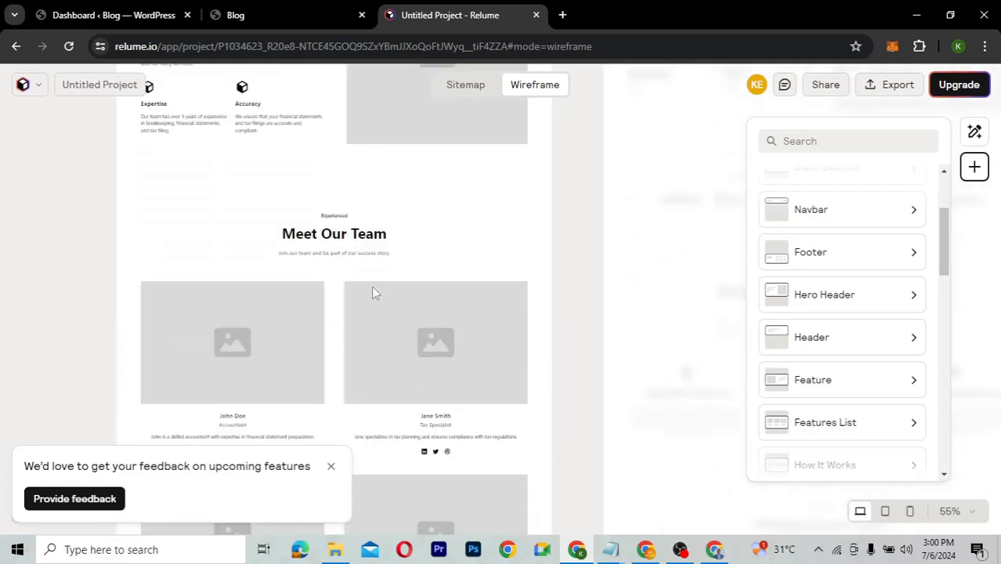
scroll(373, 292, up, 3)
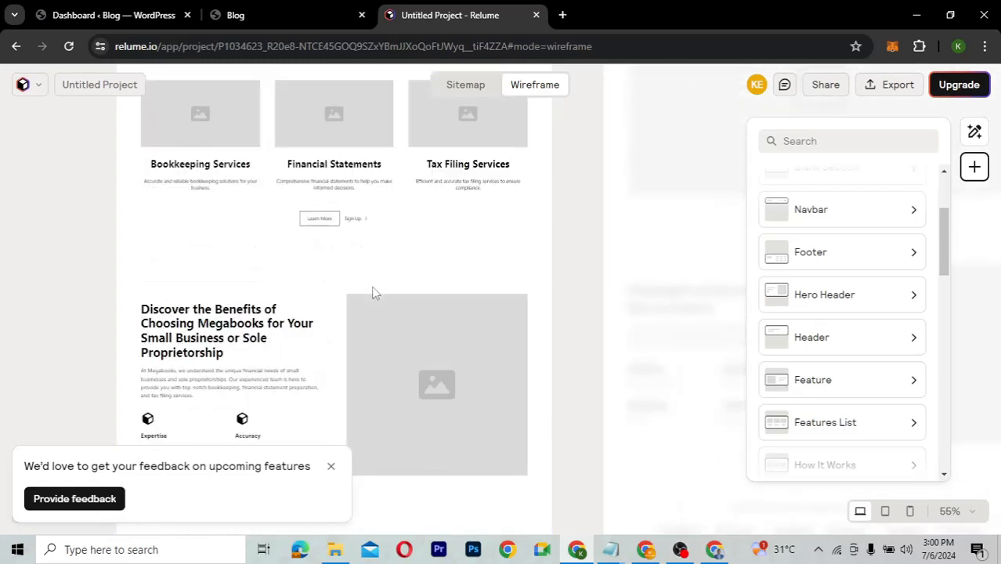
scroll(373, 292, up, 3)
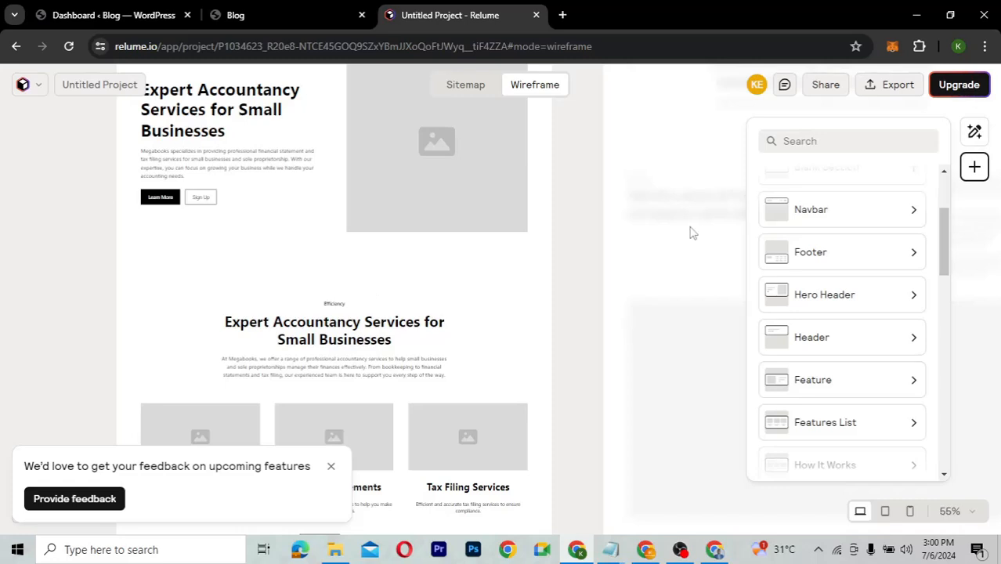
click(572, 224)
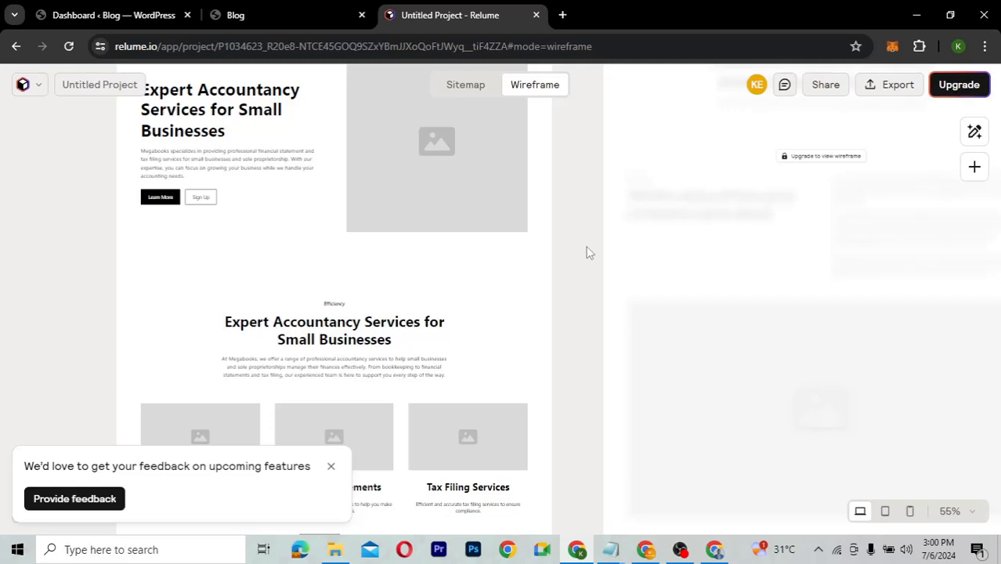
click(894, 89)
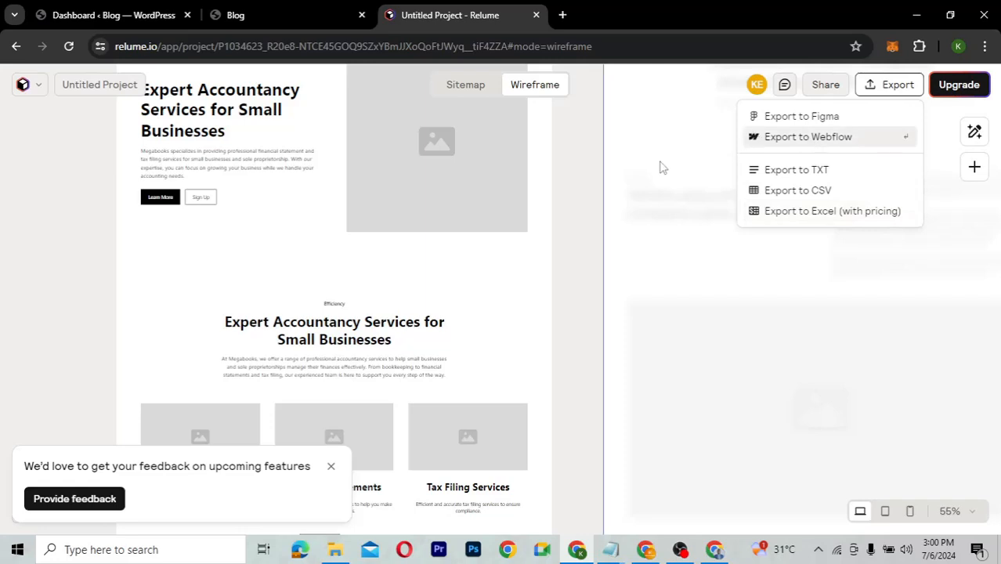
click(575, 178)
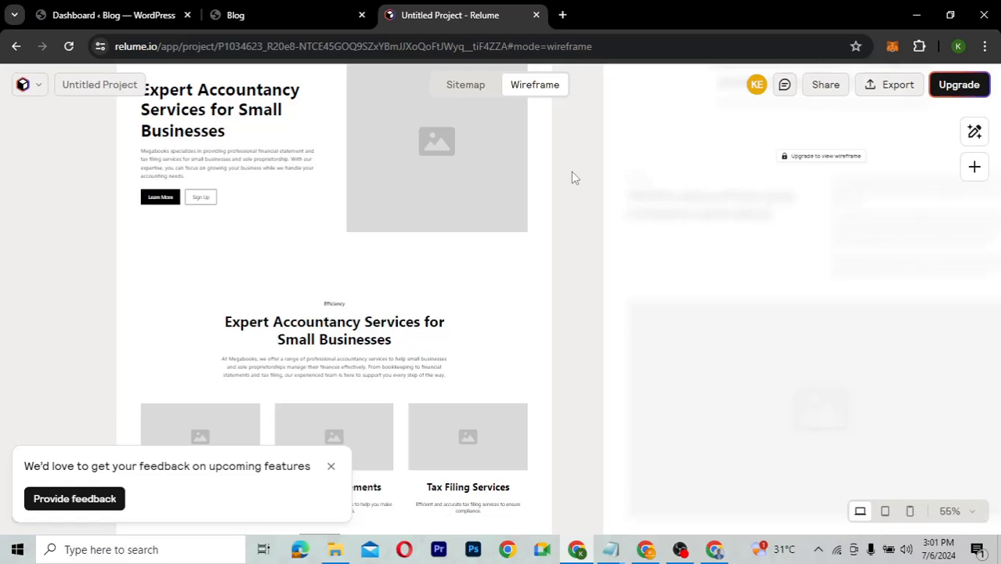
scroll(571, 170, up, 3)
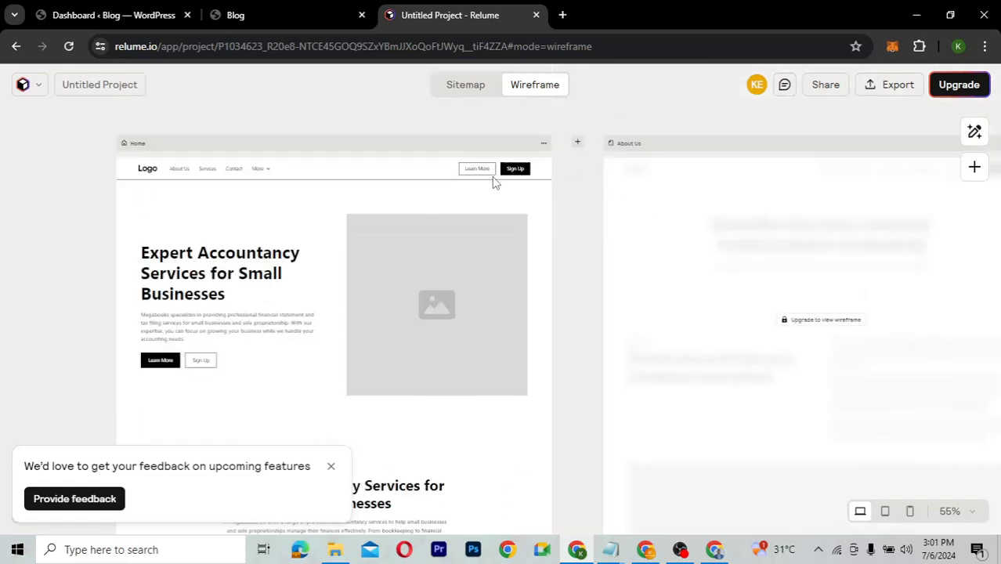
scroll(578, 331, down, 3)
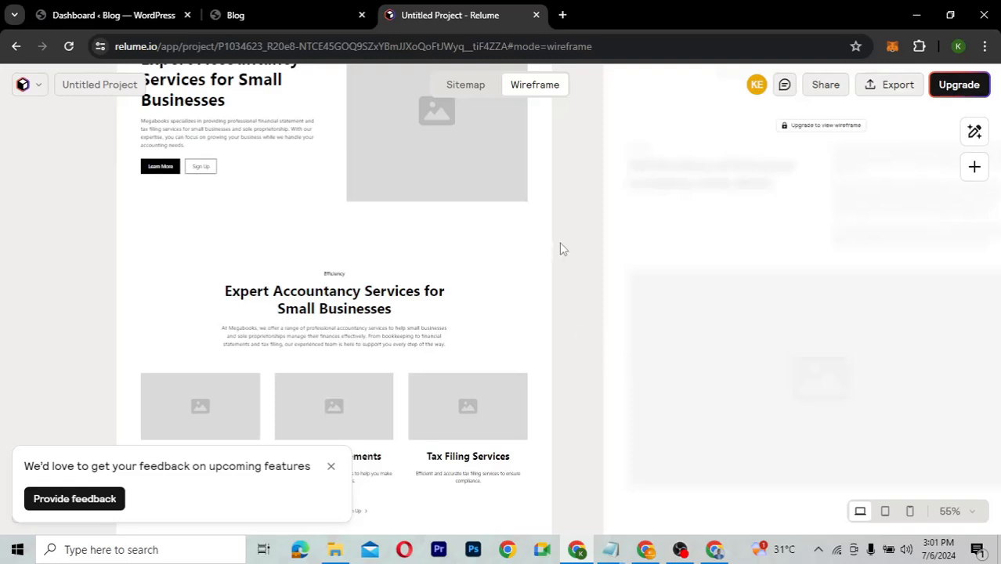
scroll(559, 249, up, 1)
scroll(561, 248, up, 3)
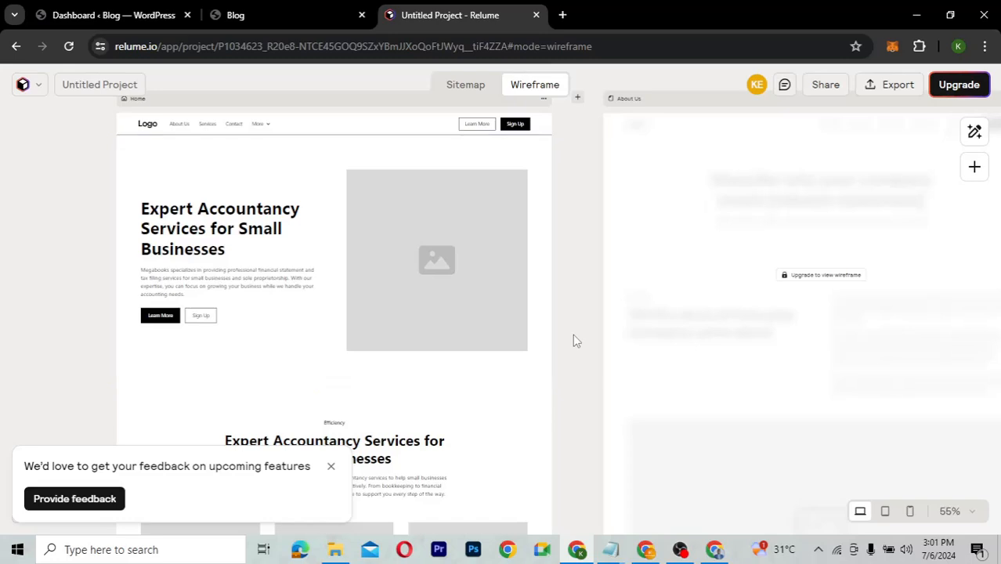
click(241, 25)
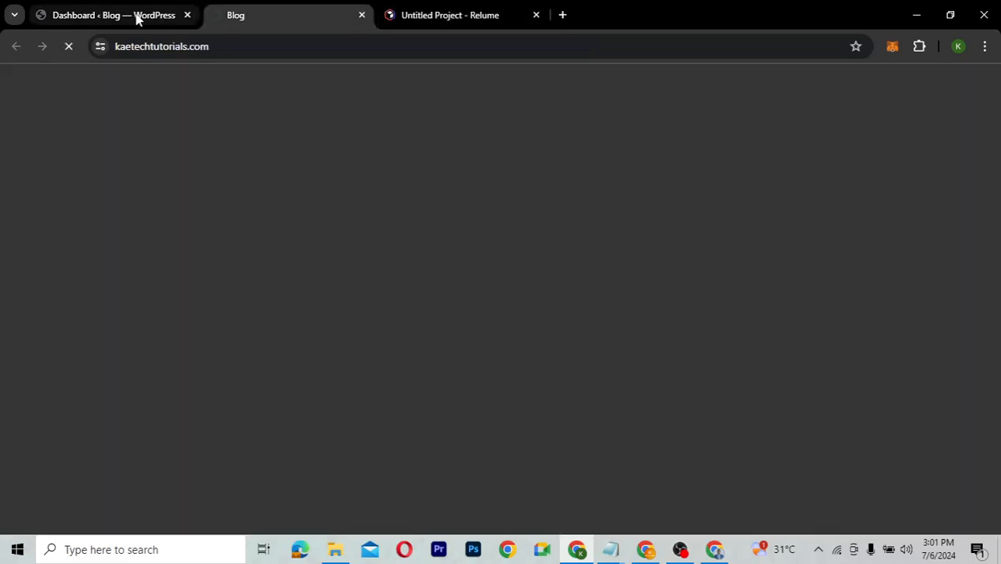
click(135, 17)
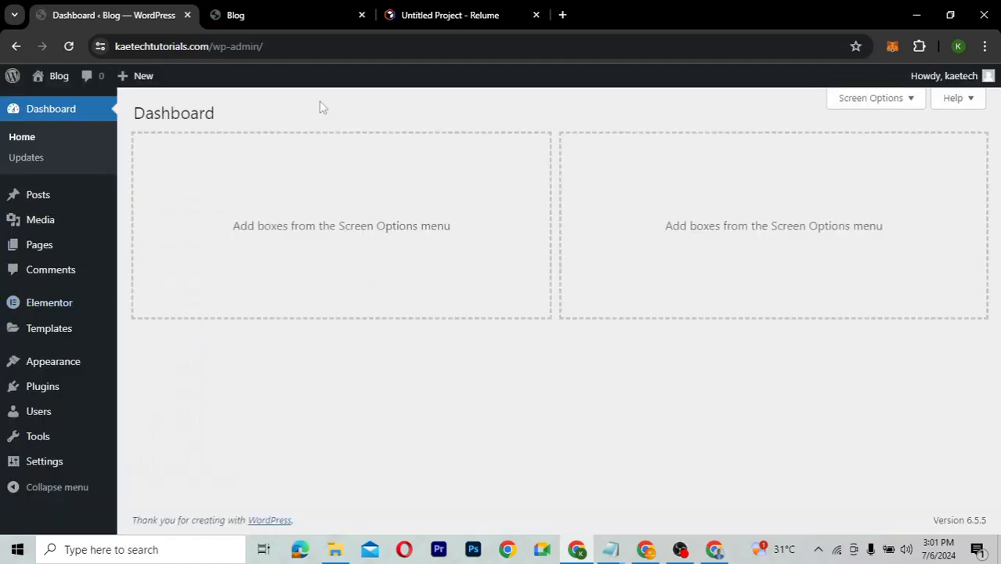
click(428, 19)
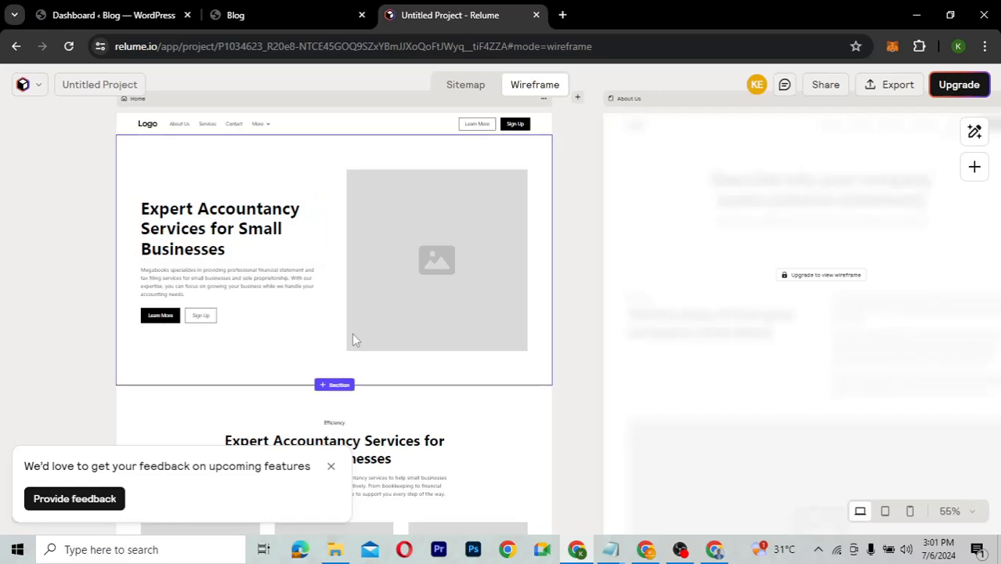
Open the Export dropdown listing Figma, Webflow, TXT, CSV and Excel options.
scroll(352, 337, down, 3)
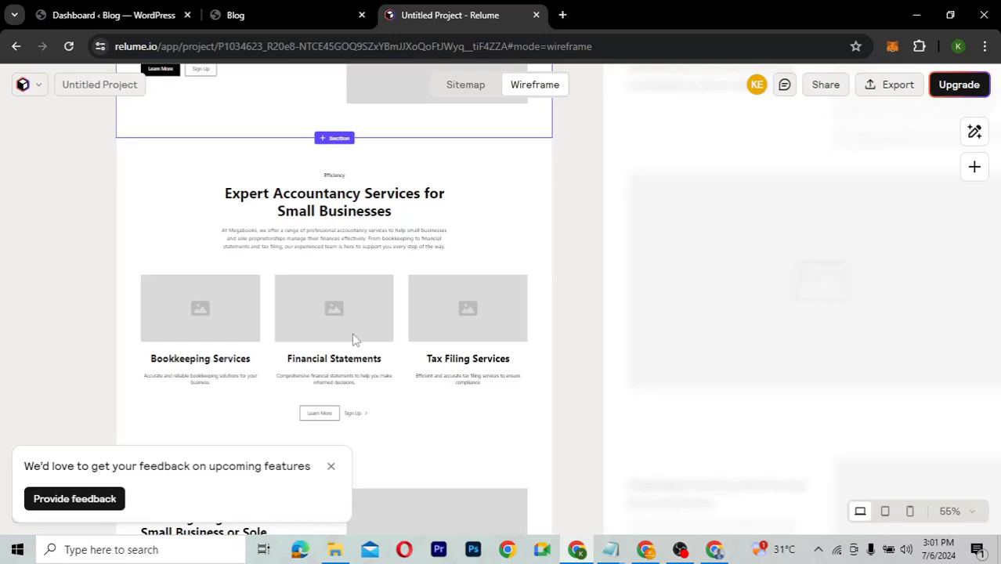
scroll(353, 339, up, 1)
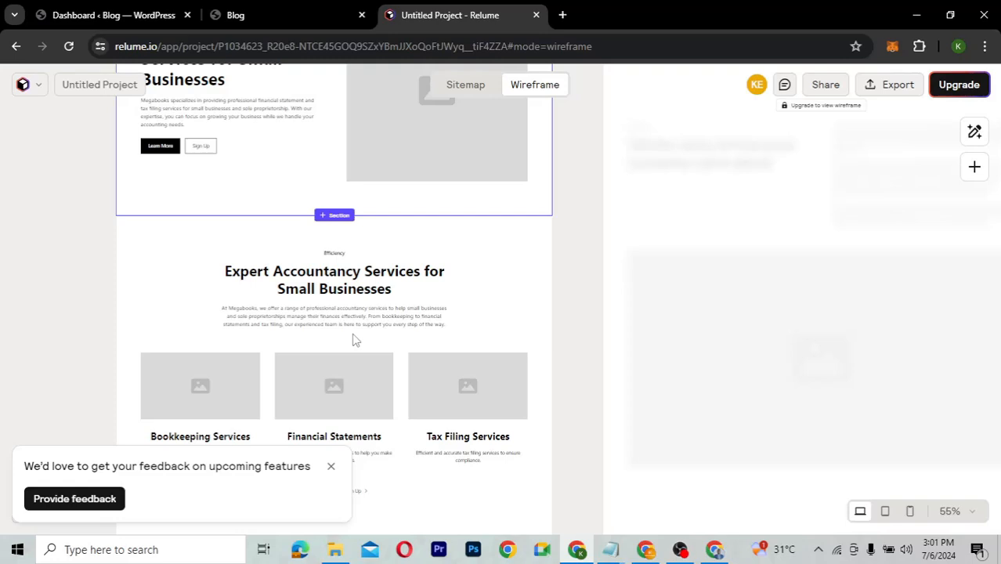
scroll(352, 338, up, 1)
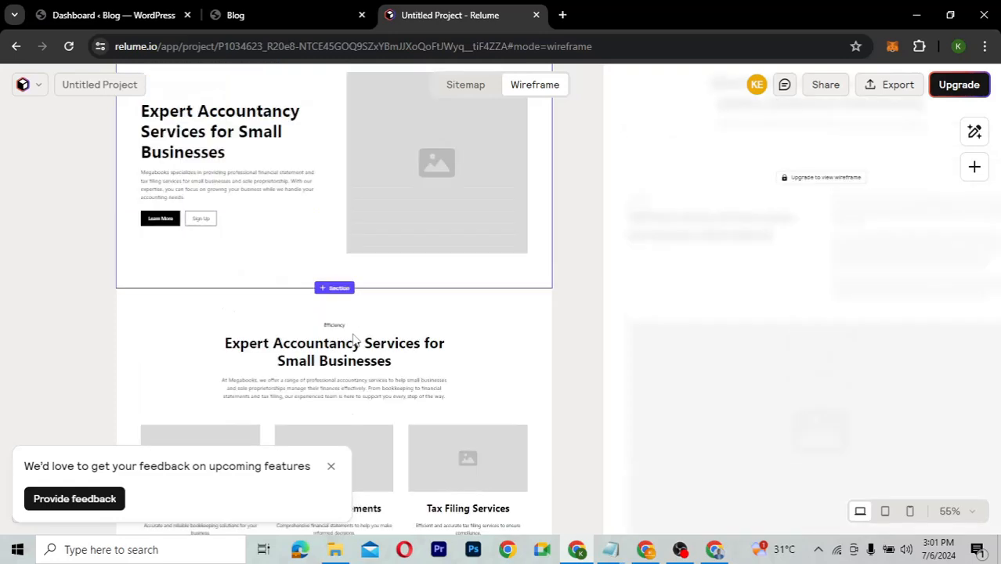
click(895, 85)
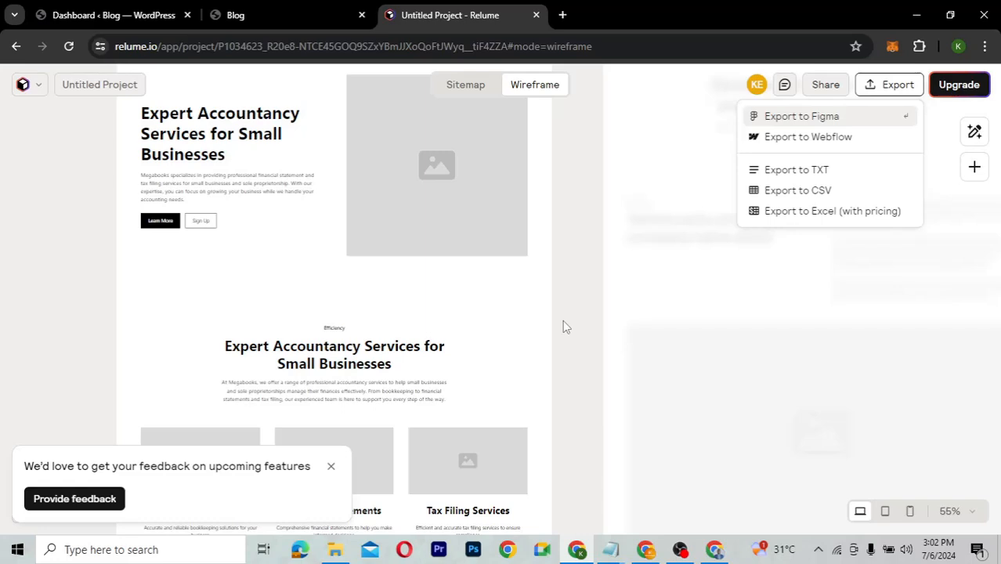
scroll(563, 320, up, 3)
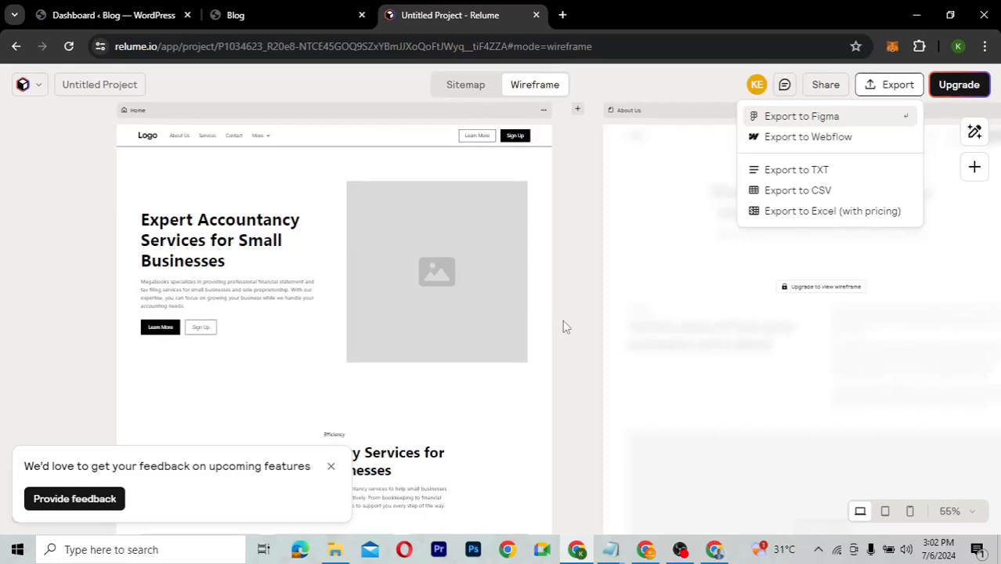
scroll(562, 319, down, 1)
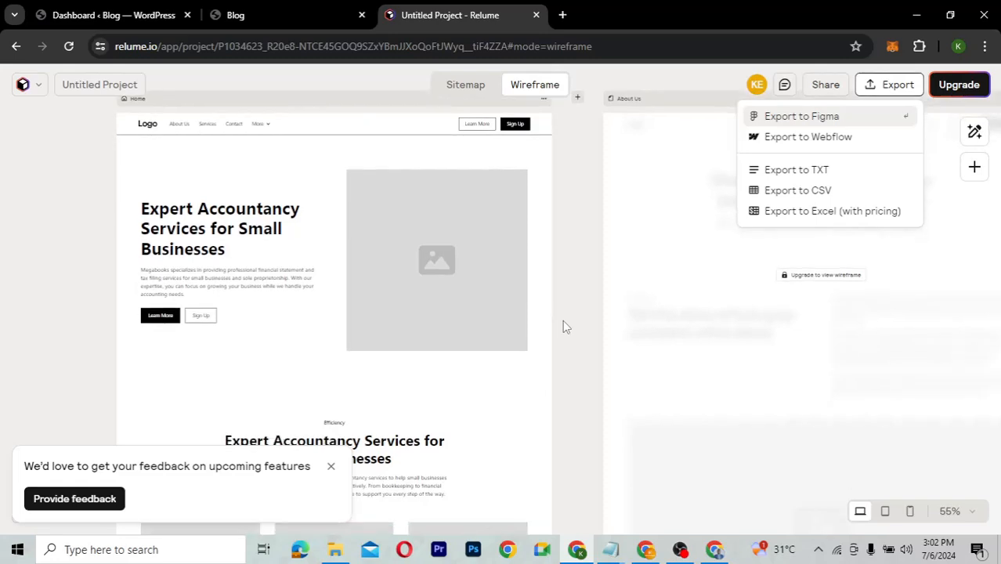